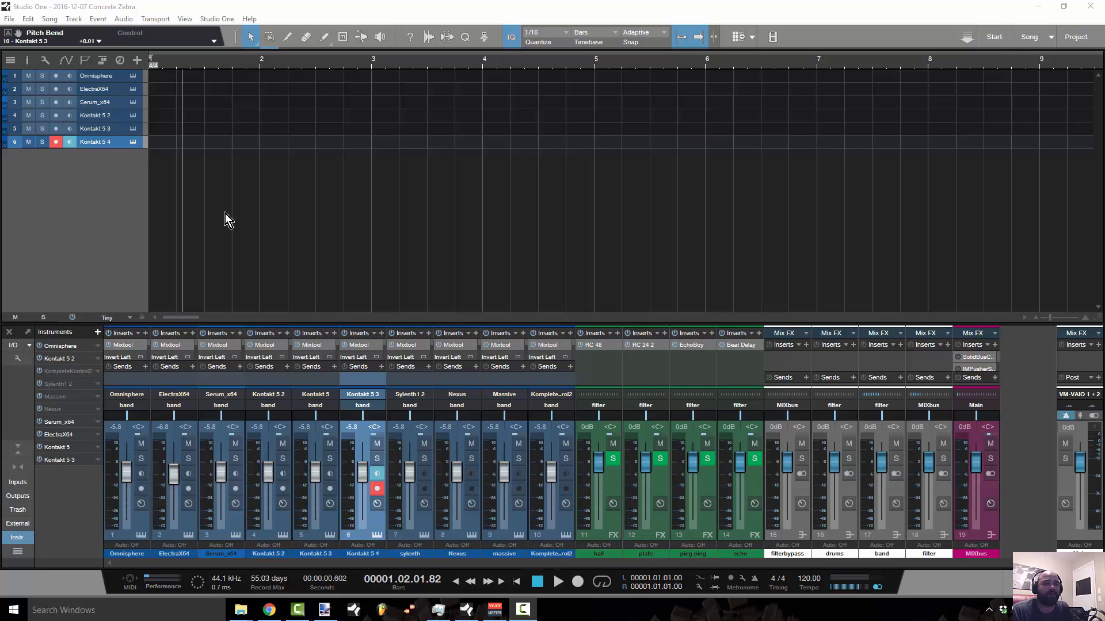
Step: Open the Omnisphere instrument from track 1, move its window fully into view and look through the patch categories
{"action": "left_click", "coordinate": [133, 78]}
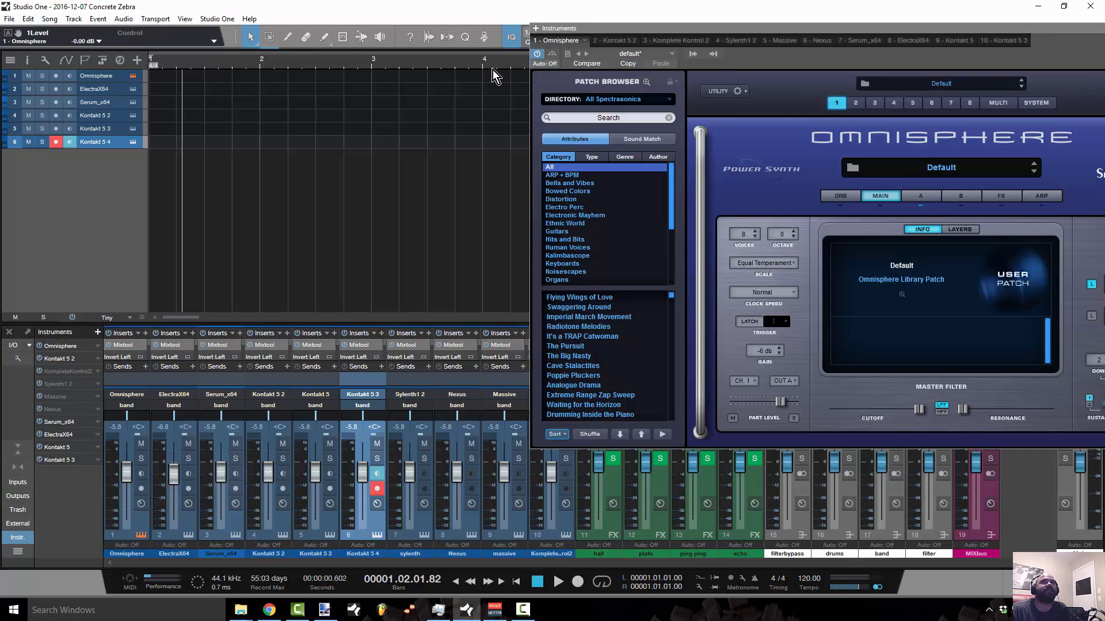
{"action": "left_click_drag", "start_coordinate": [747, 28], "coordinate": [450, 57]}
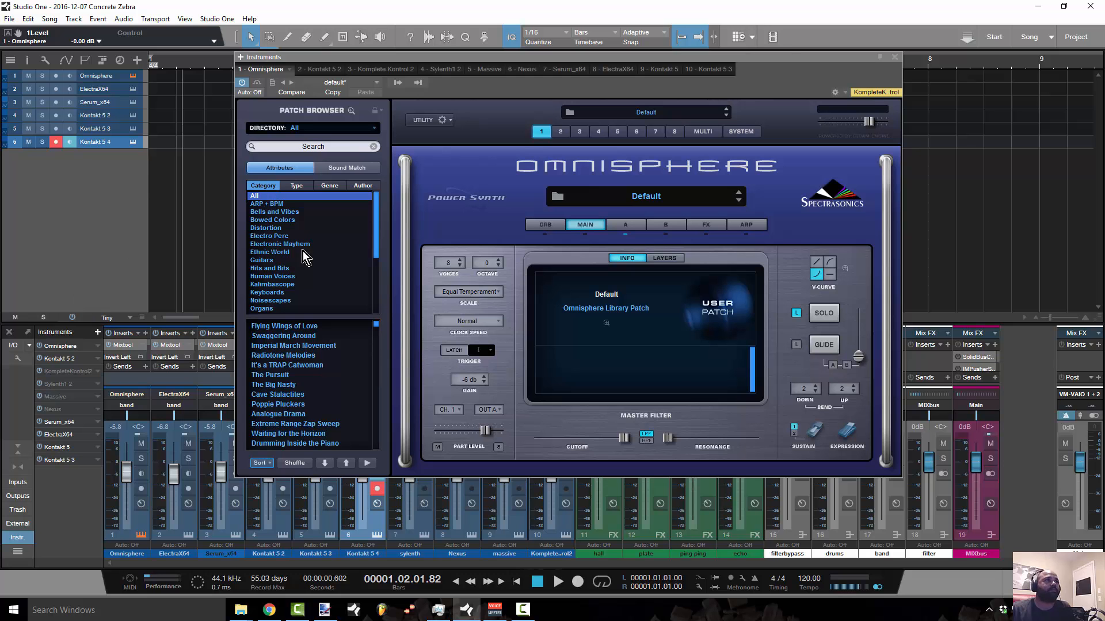
{"action": "scroll", "coordinate": [374, 236], "scroll_direction": "down", "scroll_amount": 4}
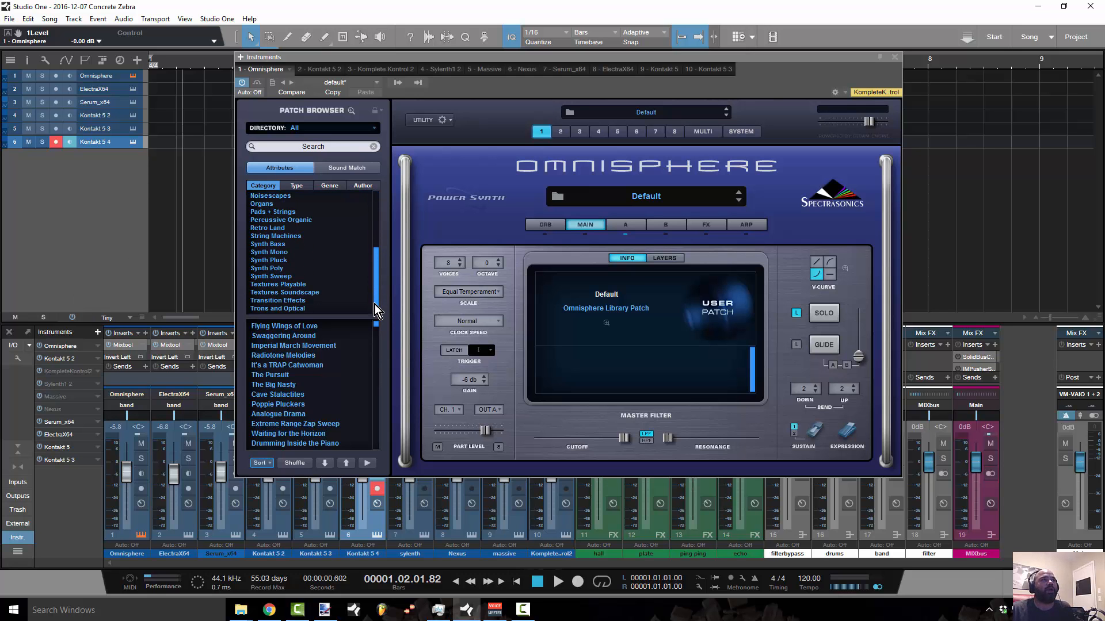
{"action": "scroll", "coordinate": [375, 239], "scroll_direction": "up", "scroll_amount": 4}
Step: Search the patches for "memor", load In Memorium 1 and make the Omnisphere track the active recording track
{"action": "left_click", "coordinate": [321, 148]}
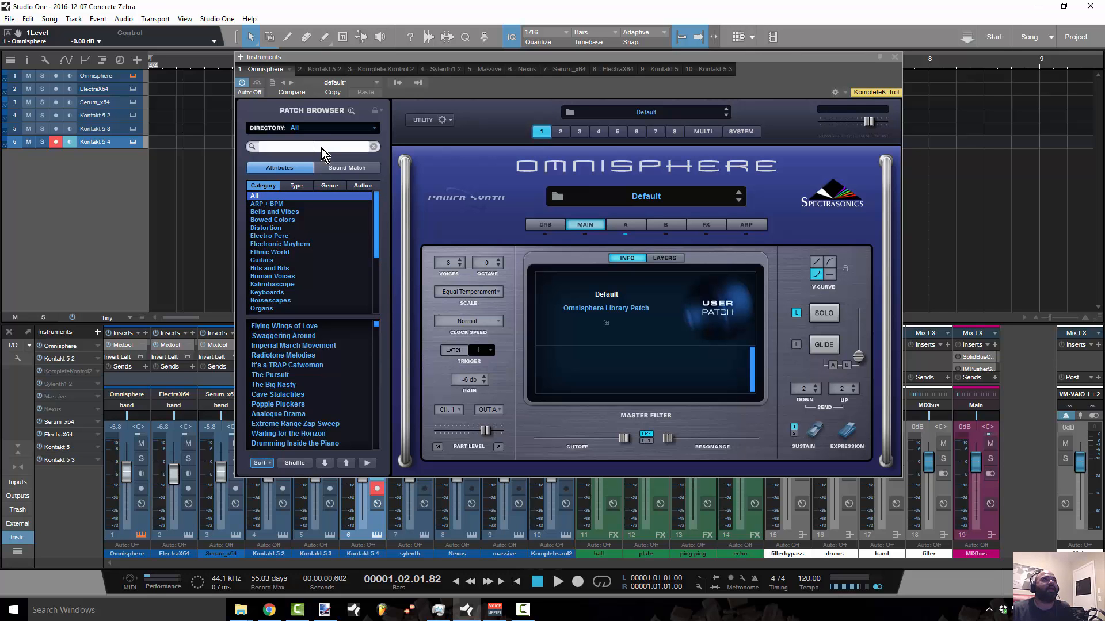
{"action": "type", "text": "memor"}
{"action": "key", "text": "Return"}
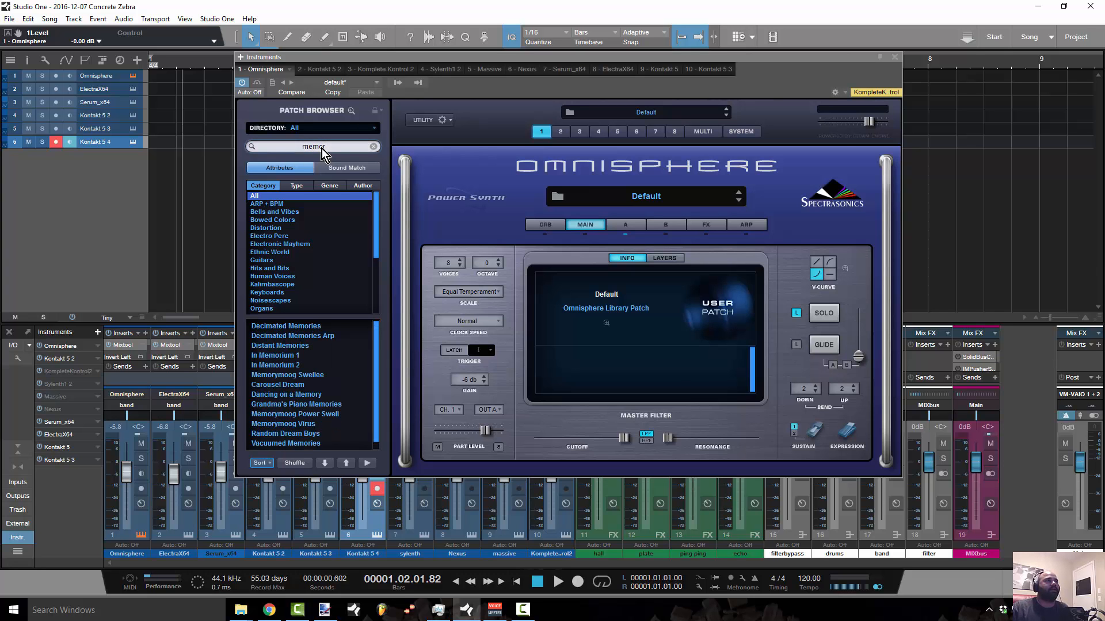
{"action": "left_click", "coordinate": [295, 356]}
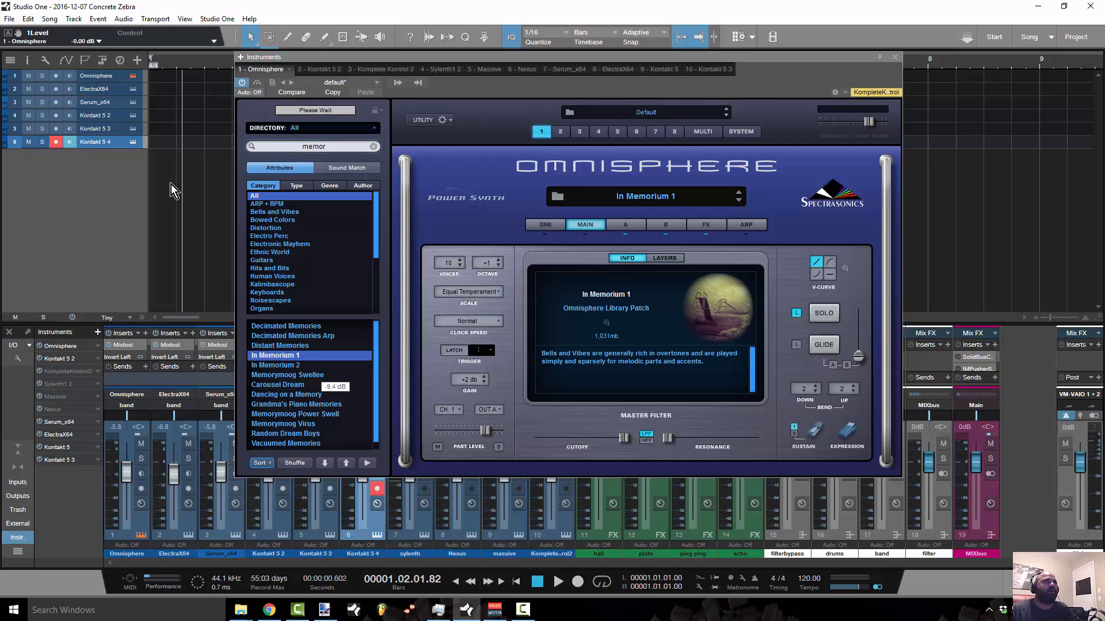
{"action": "left_click", "coordinate": [101, 77]}
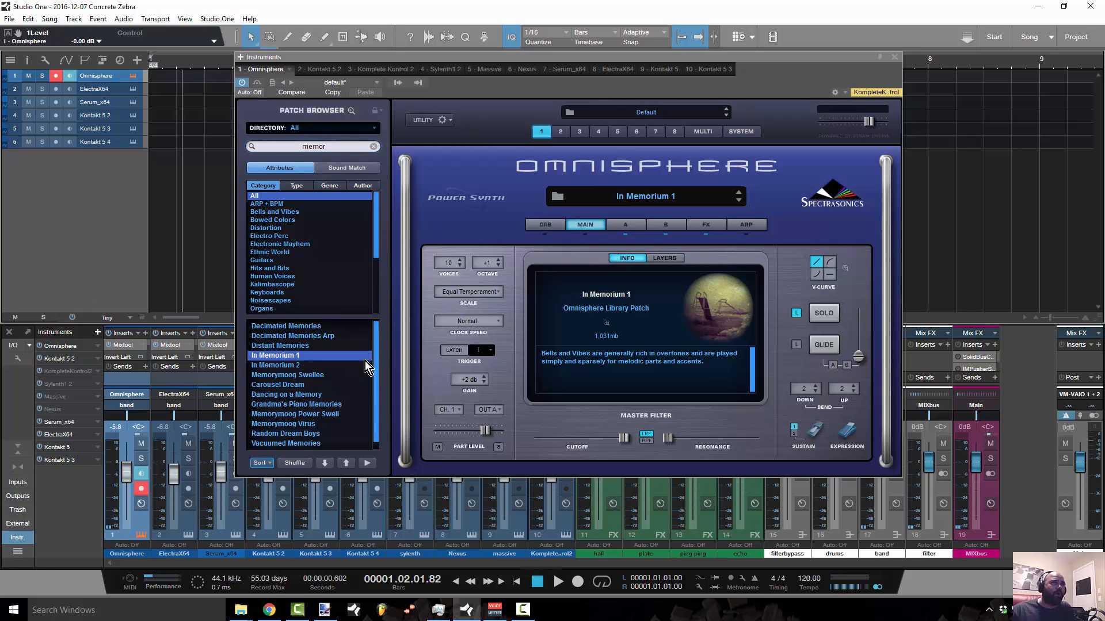
Step: Load Dancing on a Memory from the Sound Match results for In Memorium 1 and reset the Omnisphere channel's volume to 0 dB
{"action": "left_click", "coordinate": [359, 166]}
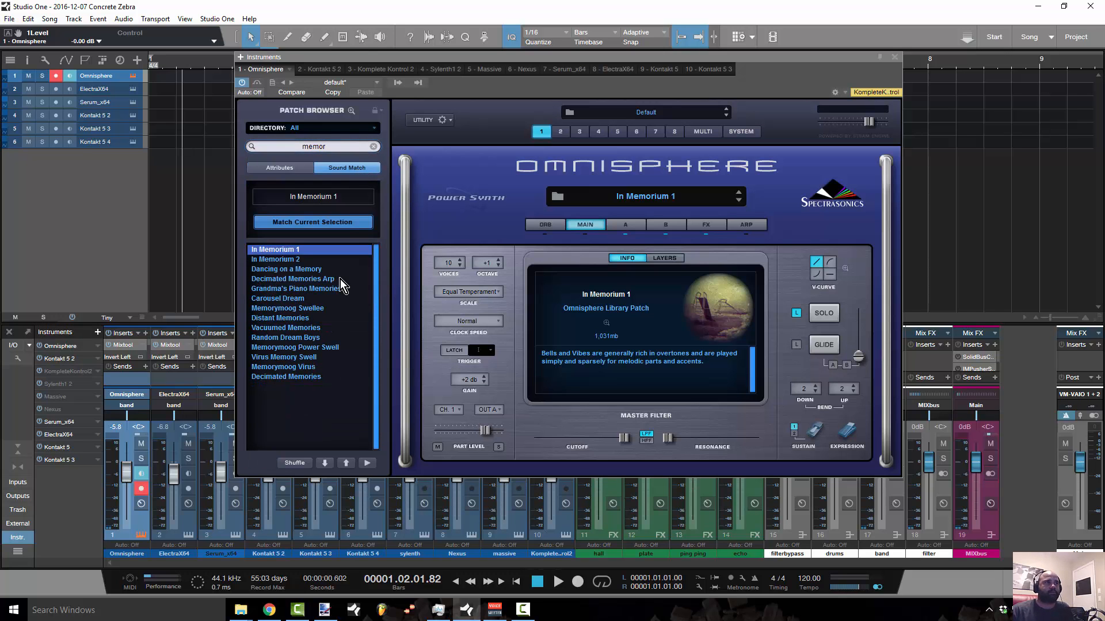
{"action": "left_click", "coordinate": [310, 270]}
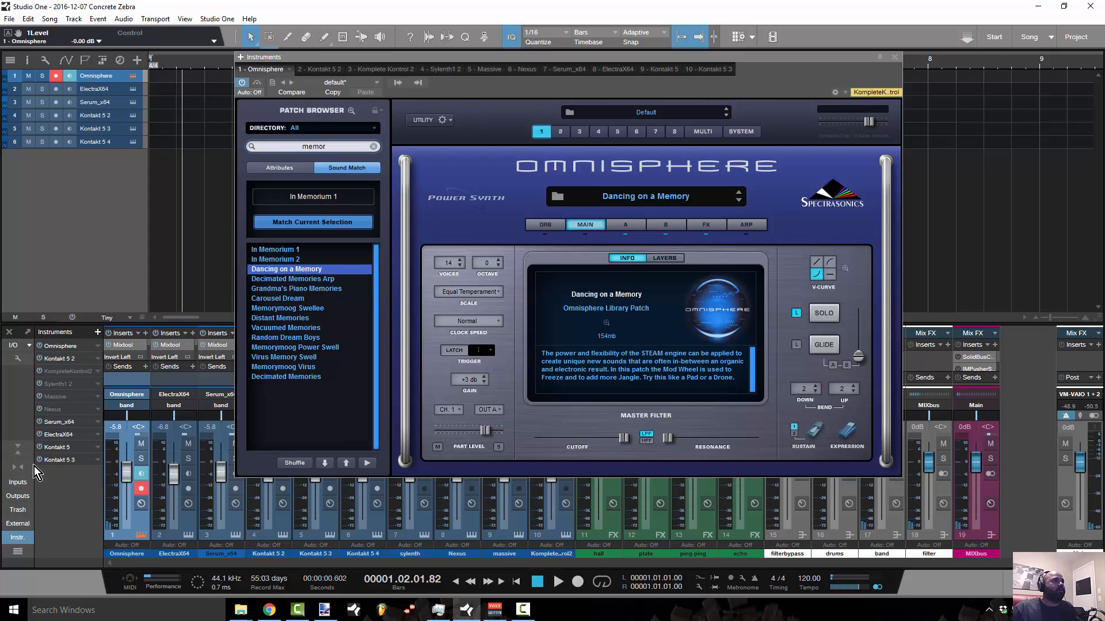
{"action": "left_click", "coordinate": [127, 475], "text": "alt"}
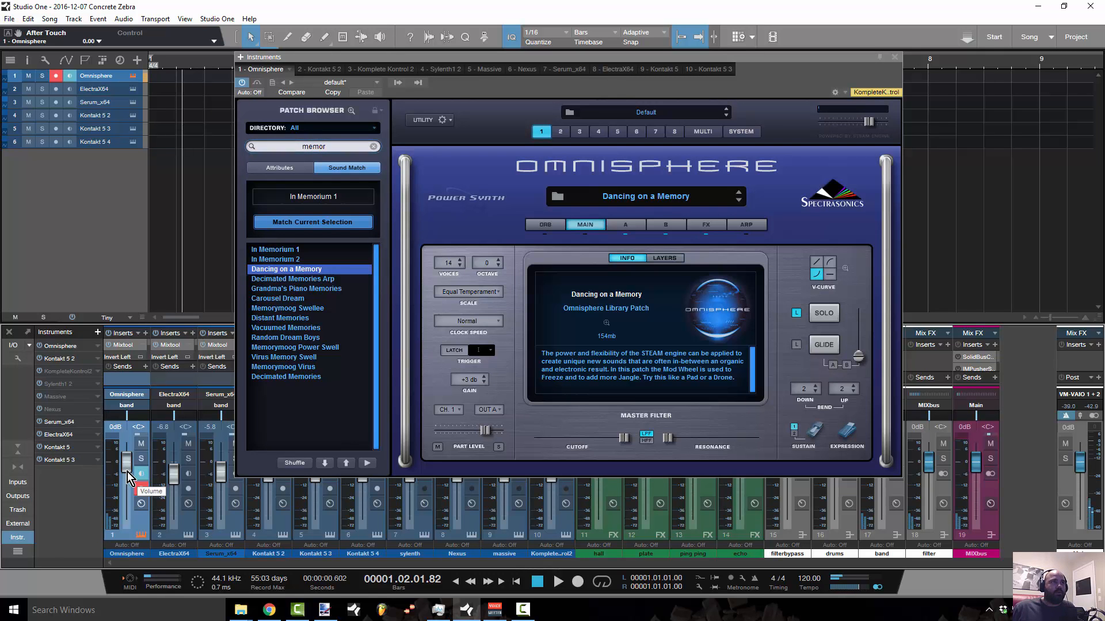
Step: Advance through the matched patches to Carousel Dream and list the sound matches for that patch
{"action": "left_click", "coordinate": [329, 467]}
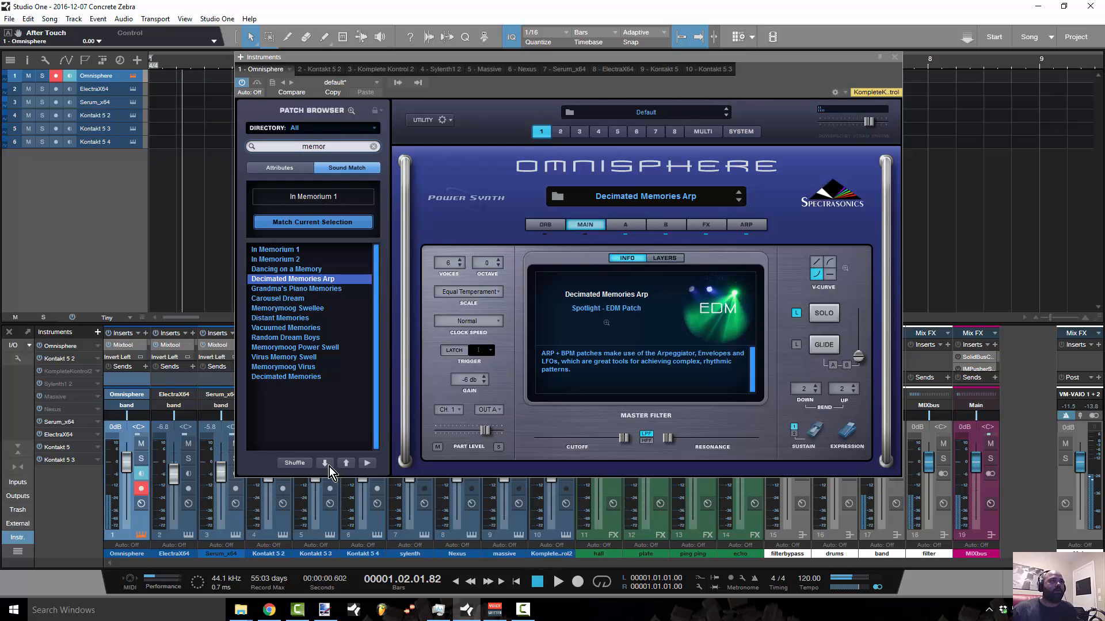
{"action": "left_click", "coordinate": [325, 464]}
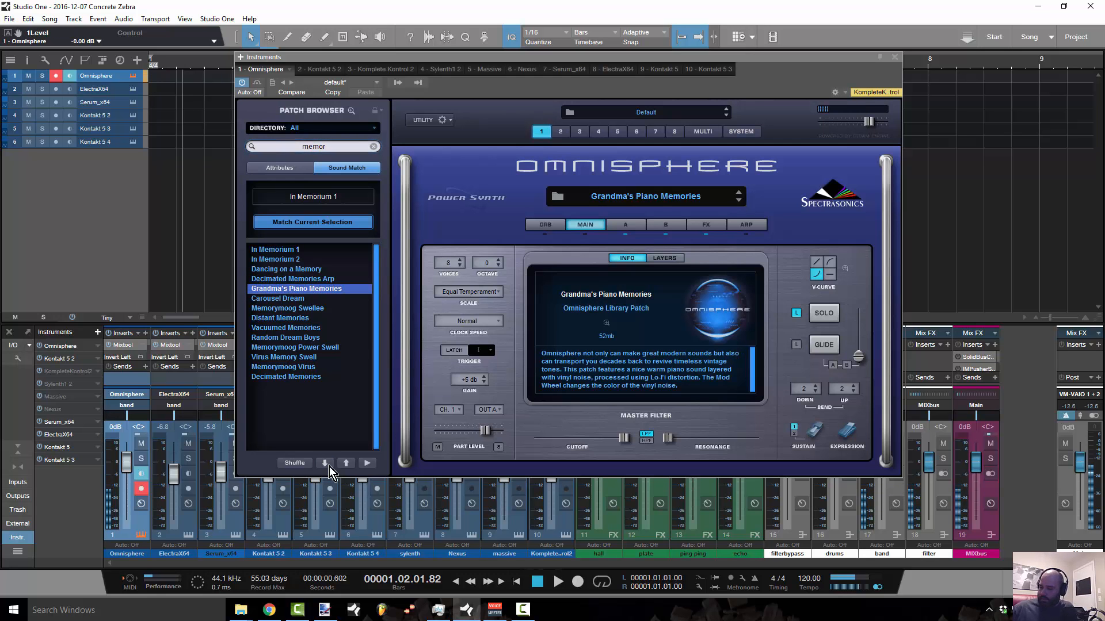
{"action": "left_click", "coordinate": [328, 464]}
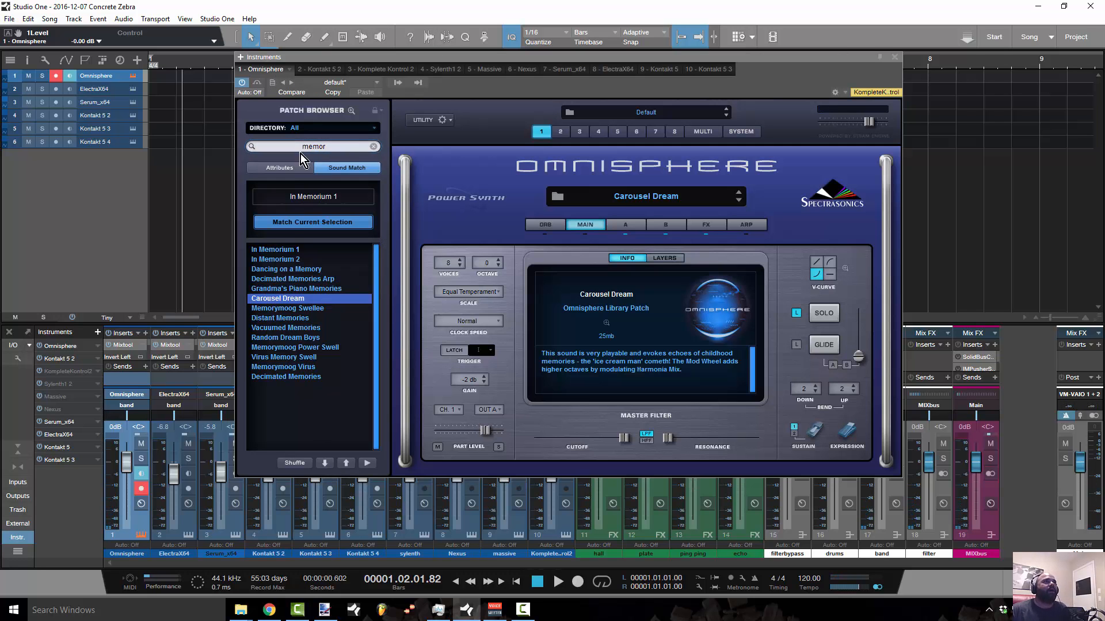
{"action": "left_click", "coordinate": [293, 169]}
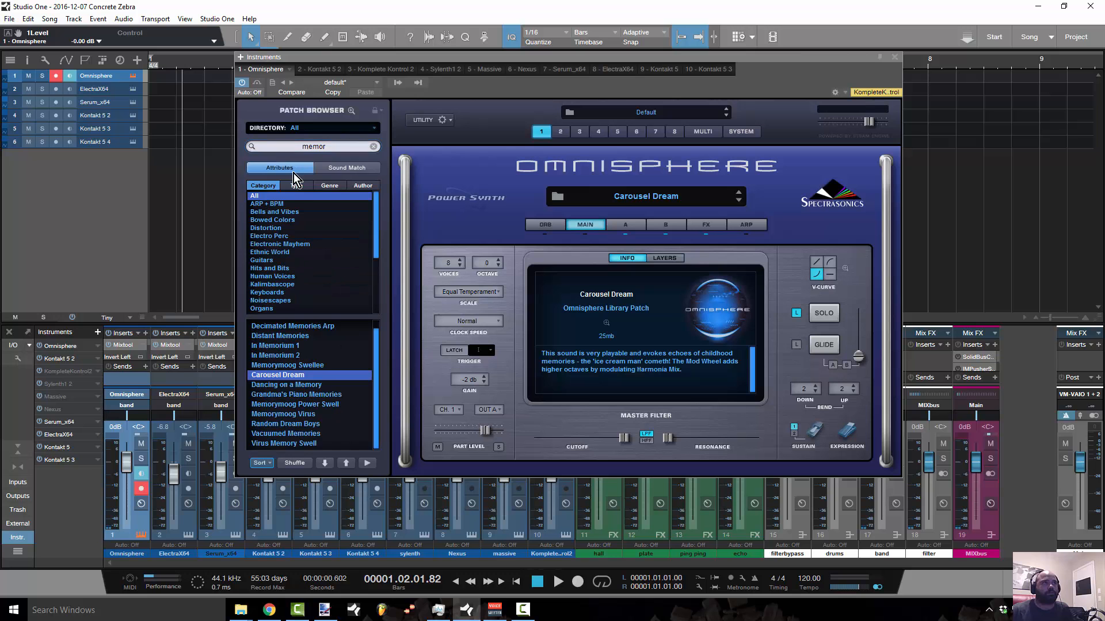
{"action": "left_click", "coordinate": [333, 171]}
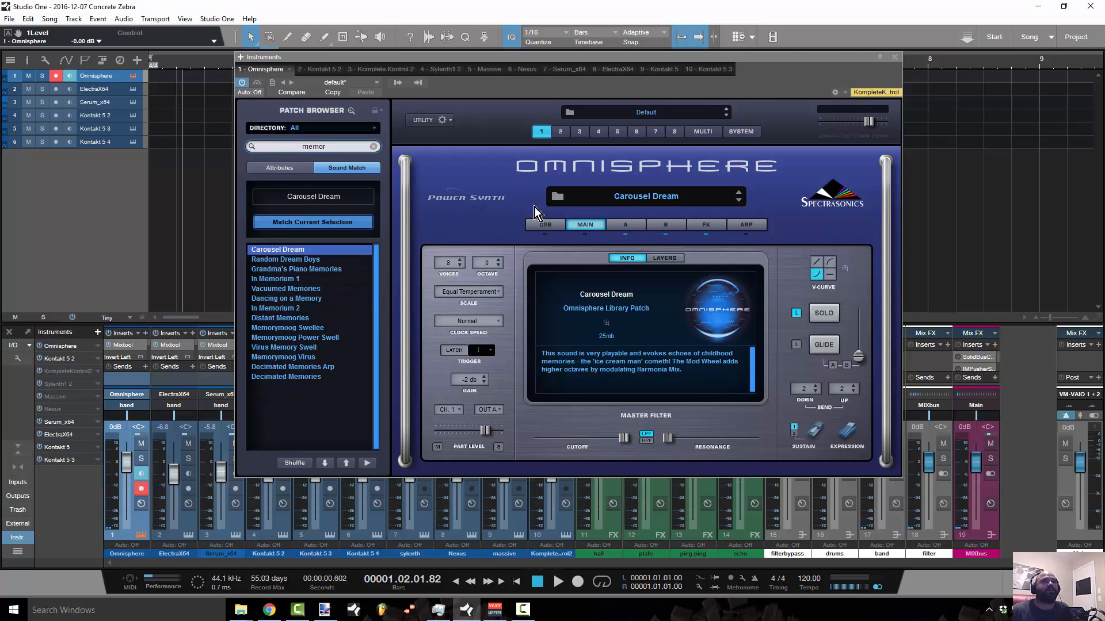
Step: Examine the Classic Waveforms available to layer A's oscillator in Synth mode, including the Pulse, Square and Triangle + Sine groups
{"action": "left_click", "coordinate": [633, 225]}
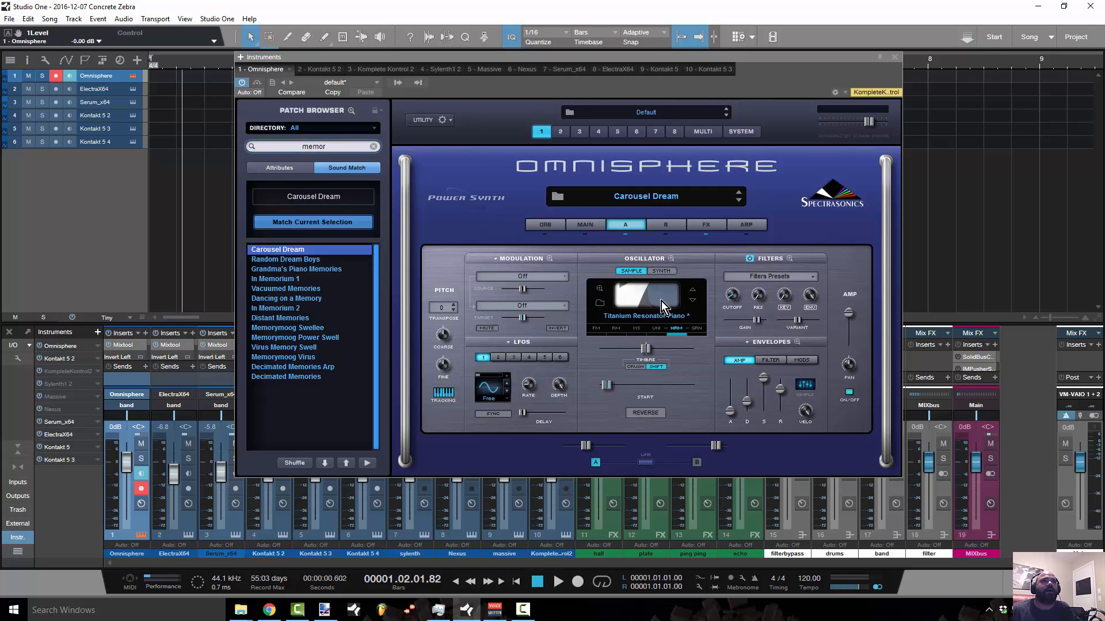
{"action": "left_click", "coordinate": [661, 271]}
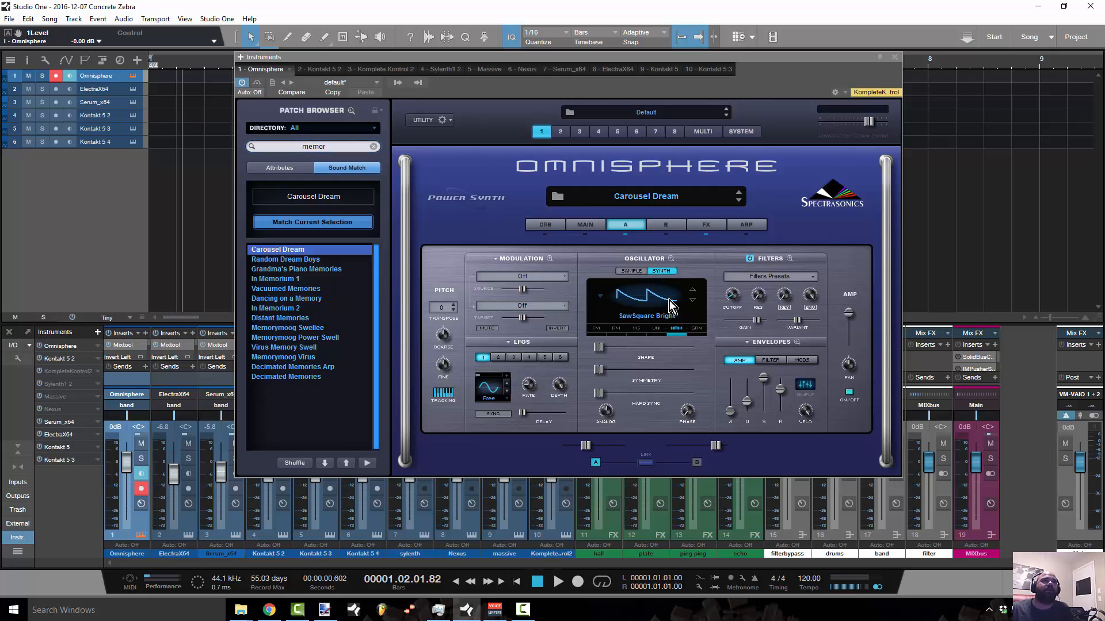
{"action": "left_click", "coordinate": [602, 295]}
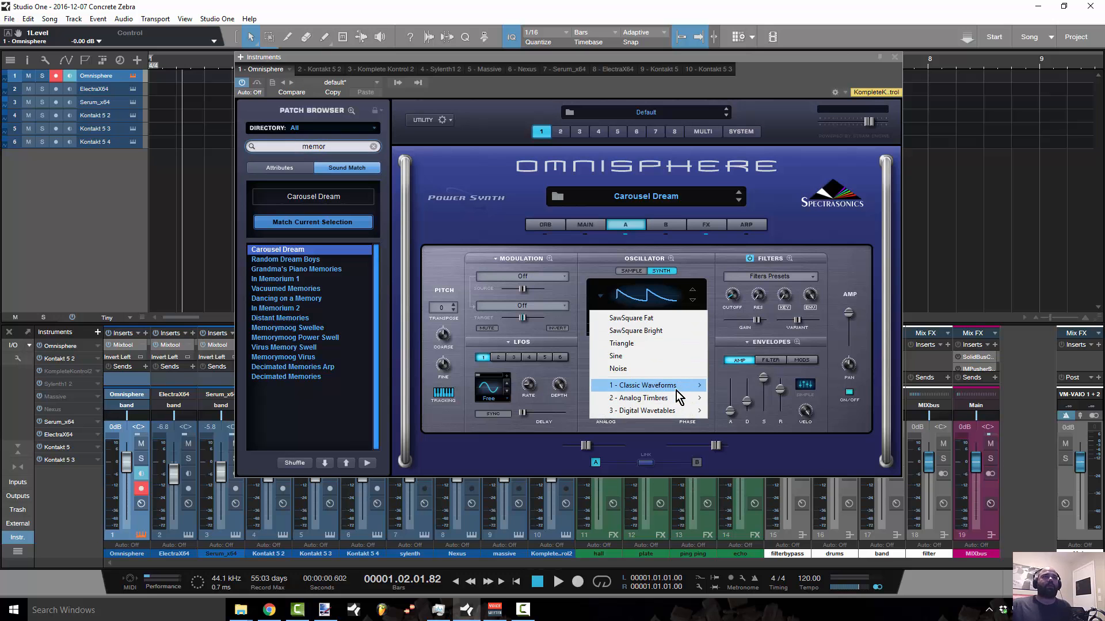
{"action": "mouse_move", "coordinate": [694, 390]}
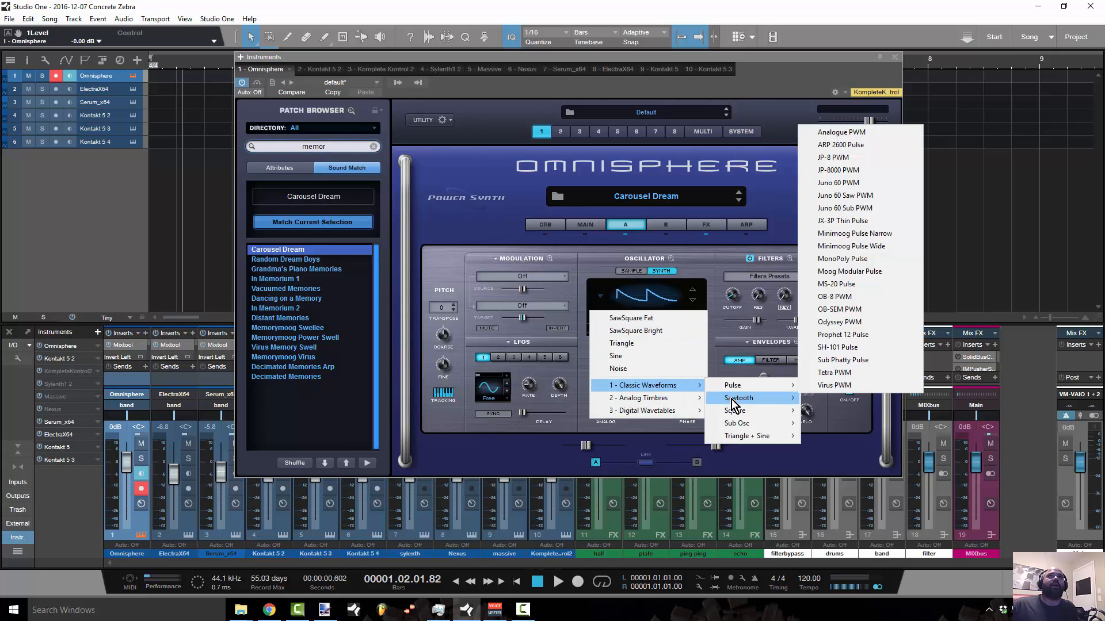
{"action": "mouse_move", "coordinate": [732, 401]}
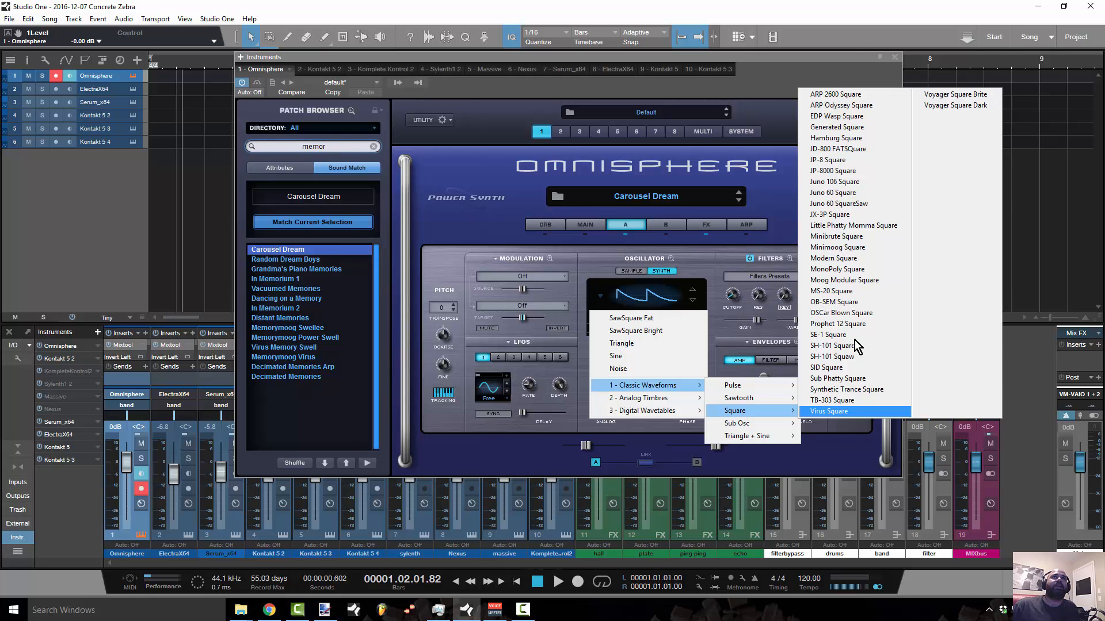
{"action": "mouse_move", "coordinate": [784, 425]}
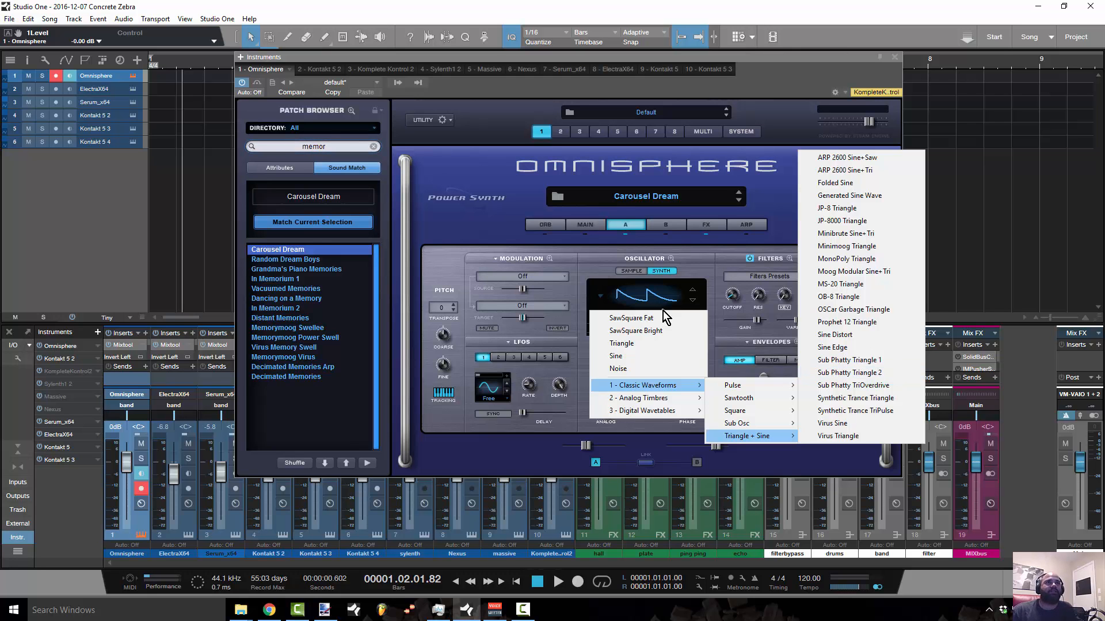
{"action": "left_click", "coordinate": [700, 270]}
Step: View layer A's granular settings in the oscillator zoom, and show its main page in Sample mode
{"action": "left_click", "coordinate": [694, 328]}
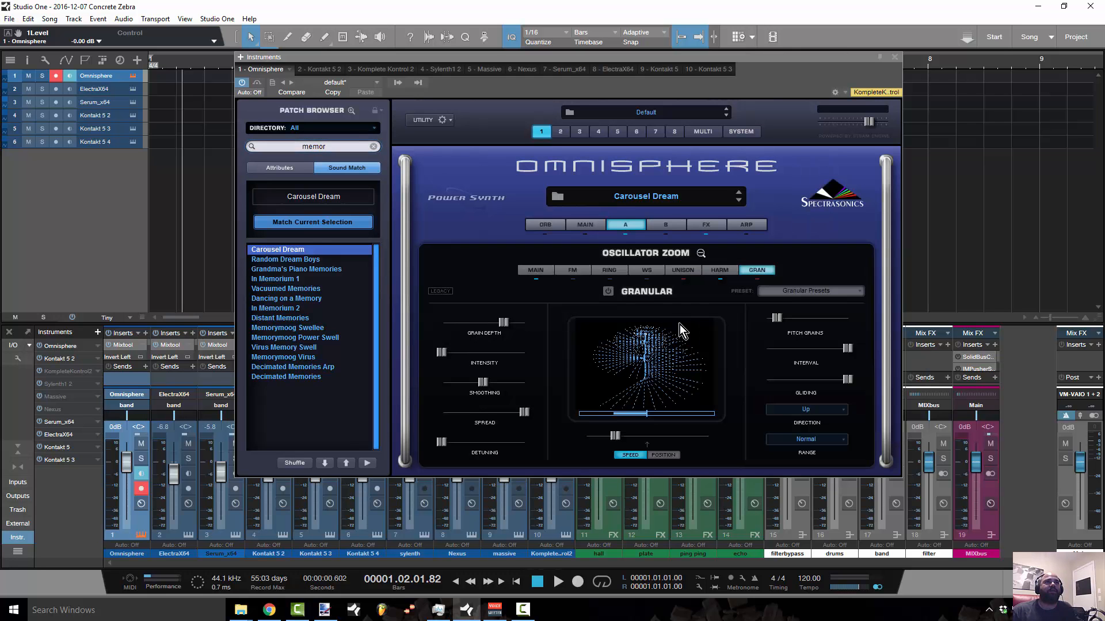
{"action": "left_click", "coordinate": [585, 225]}
{"action": "left_click", "coordinate": [630, 226]}
{"action": "left_click", "coordinate": [538, 271]}
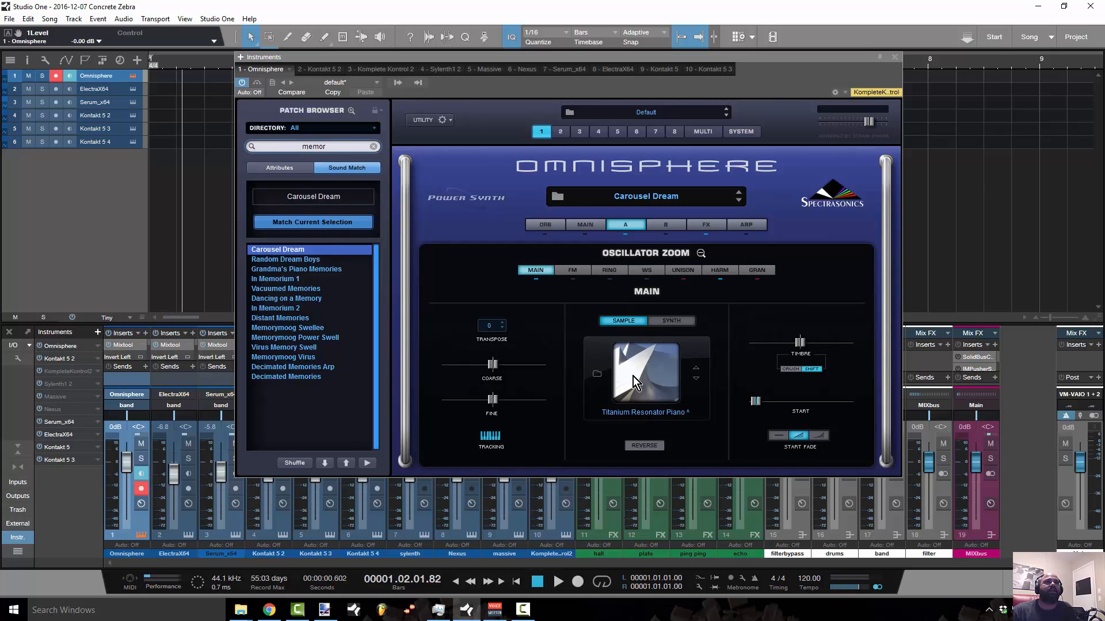
Step: Open the Soundsource Browser for layer A's sample oscillator and filter the soundsources to the C-64 type
{"action": "left_click", "coordinate": [597, 374]}
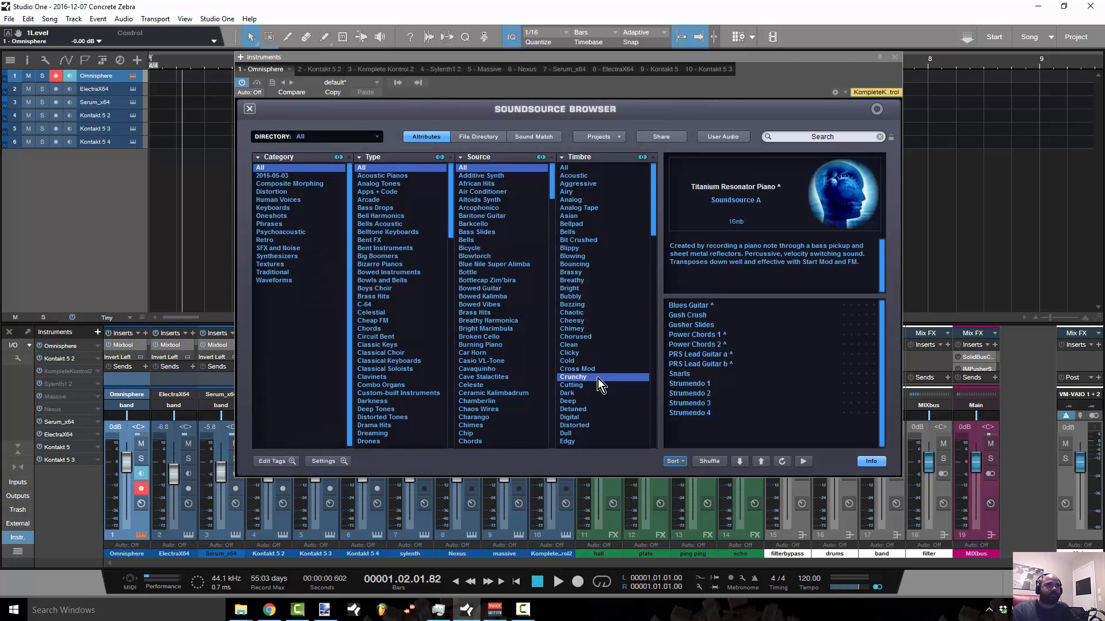
{"action": "left_click", "coordinate": [396, 340]}
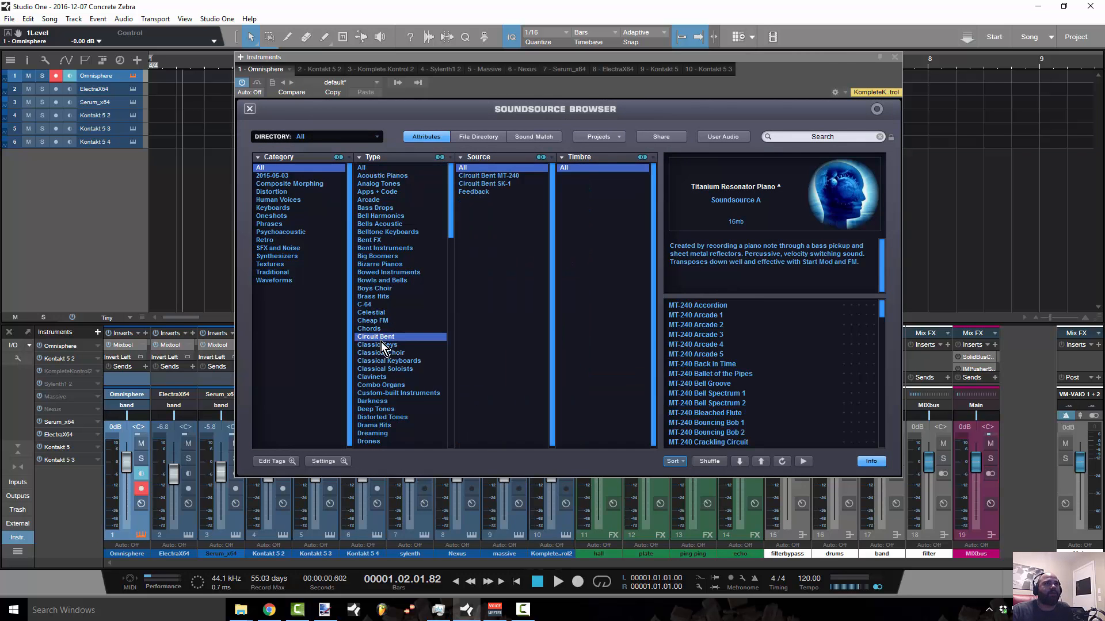
{"action": "left_click", "coordinate": [380, 313]}
{"action": "left_click", "coordinate": [379, 305]}
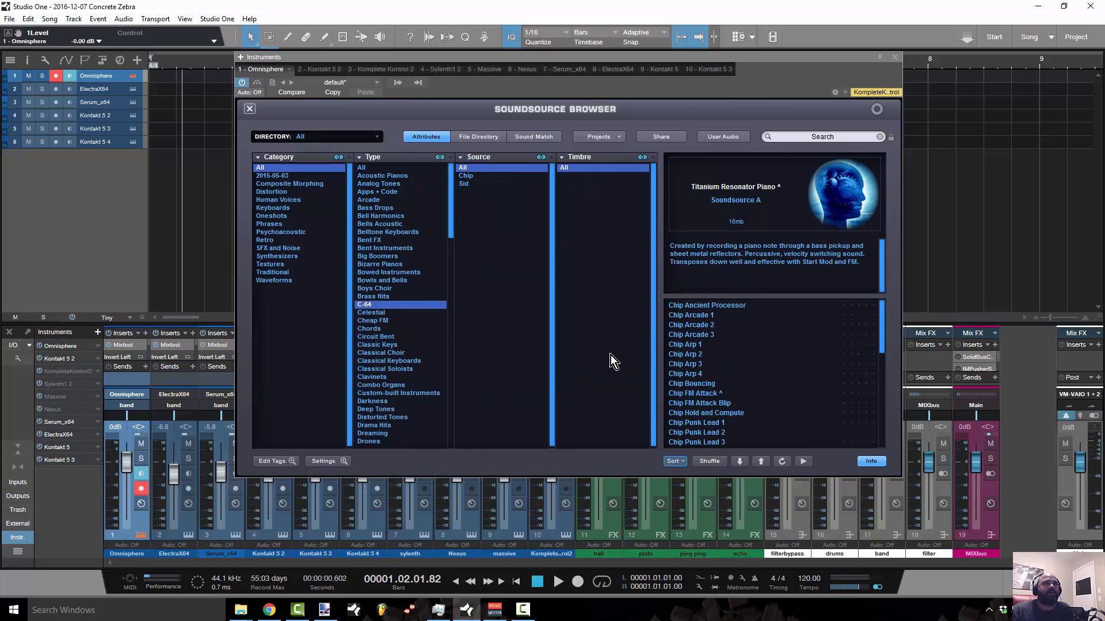
Step: Audition the C-64 soundsources one after another from Chip Arcade 1 to Chip Arp 4
{"action": "left_click", "coordinate": [682, 316]}
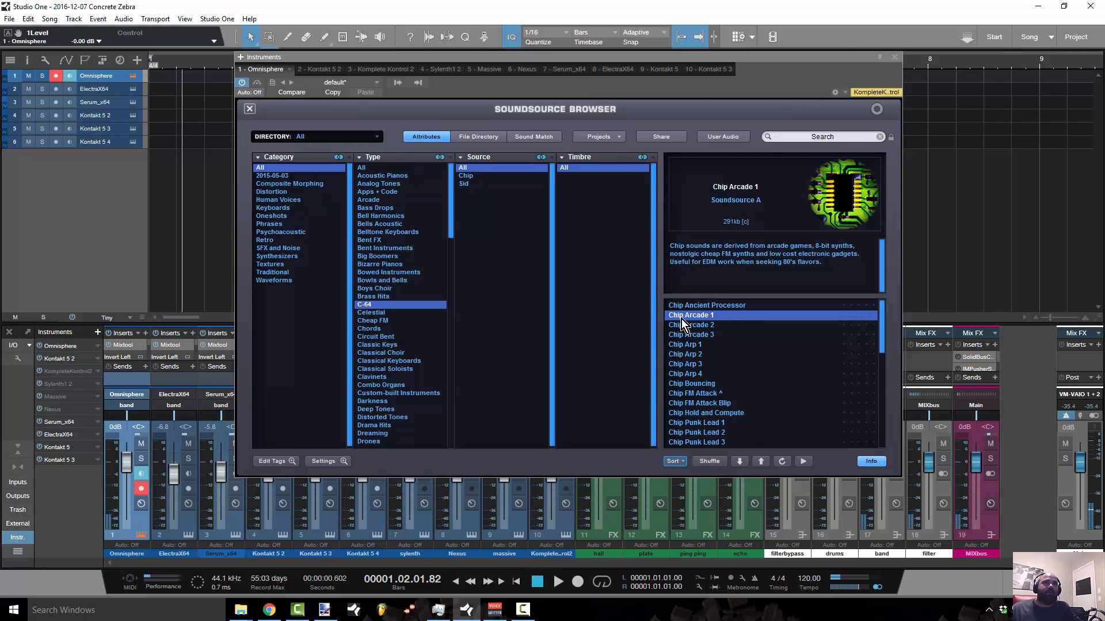
{"action": "left_click", "coordinate": [740, 462]}
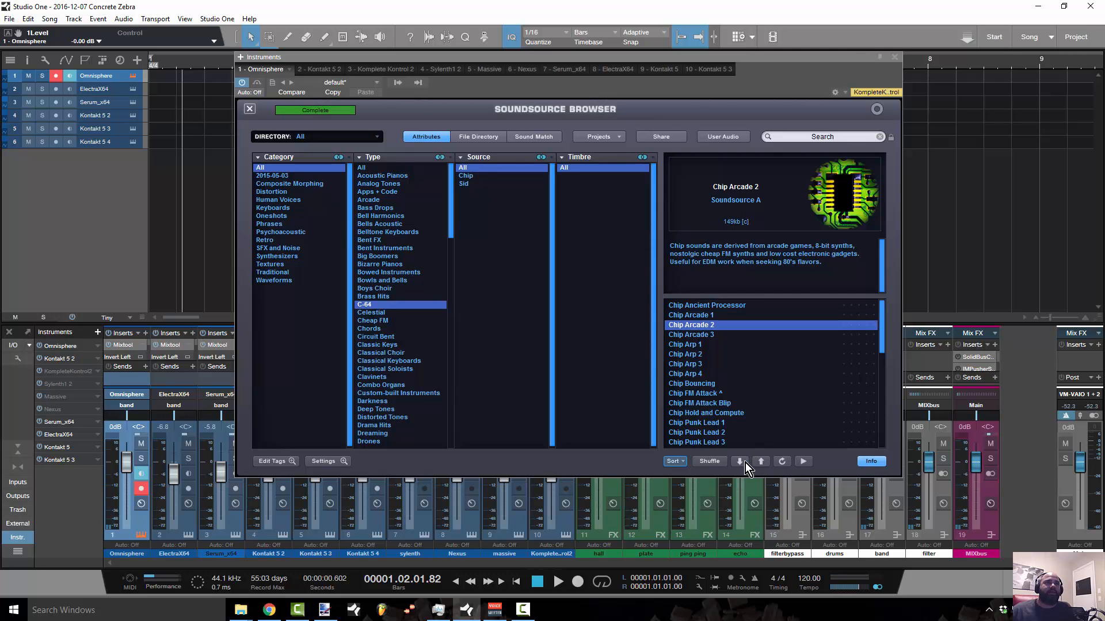
{"action": "left_click", "coordinate": [745, 463]}
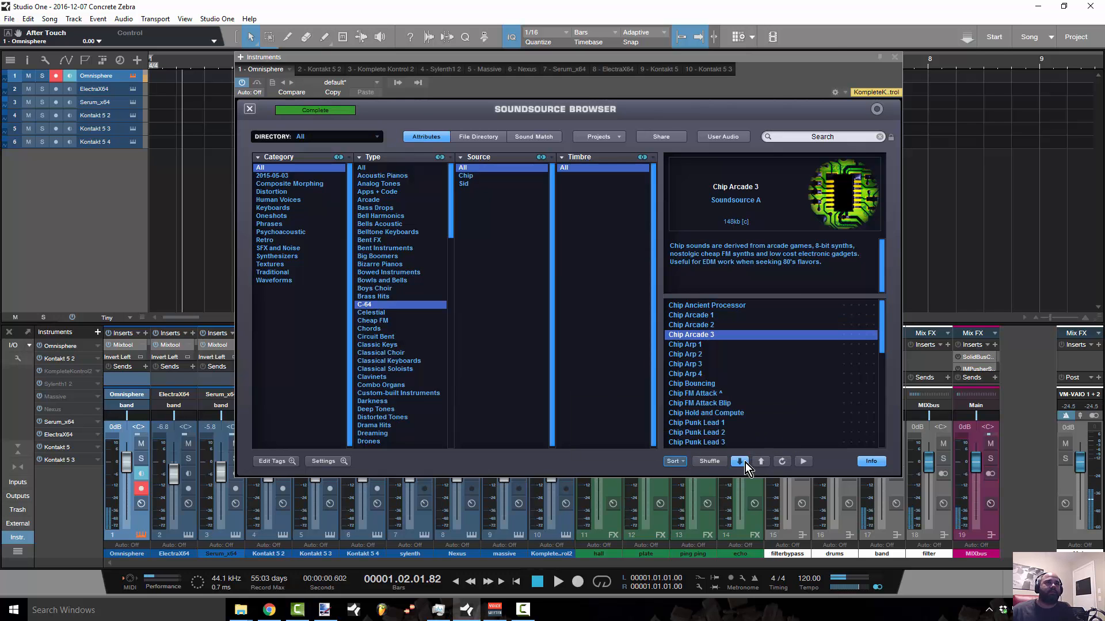
{"action": "left_click", "coordinate": [744, 463]}
{"action": "left_click", "coordinate": [744, 462]}
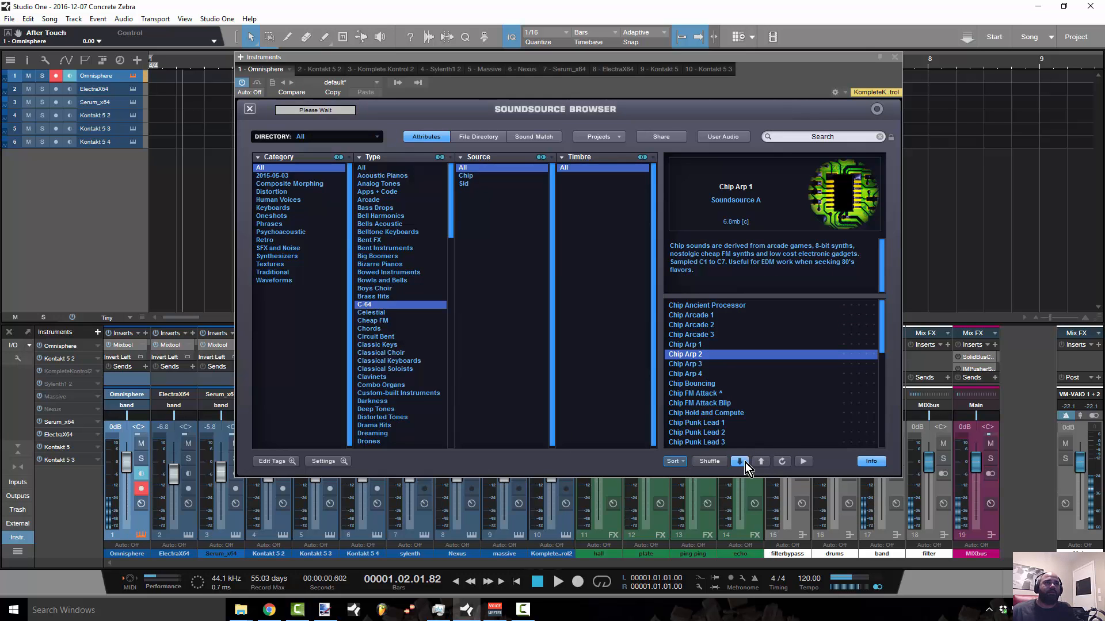
{"action": "left_click", "coordinate": [745, 463]}
{"action": "left_click", "coordinate": [744, 463]}
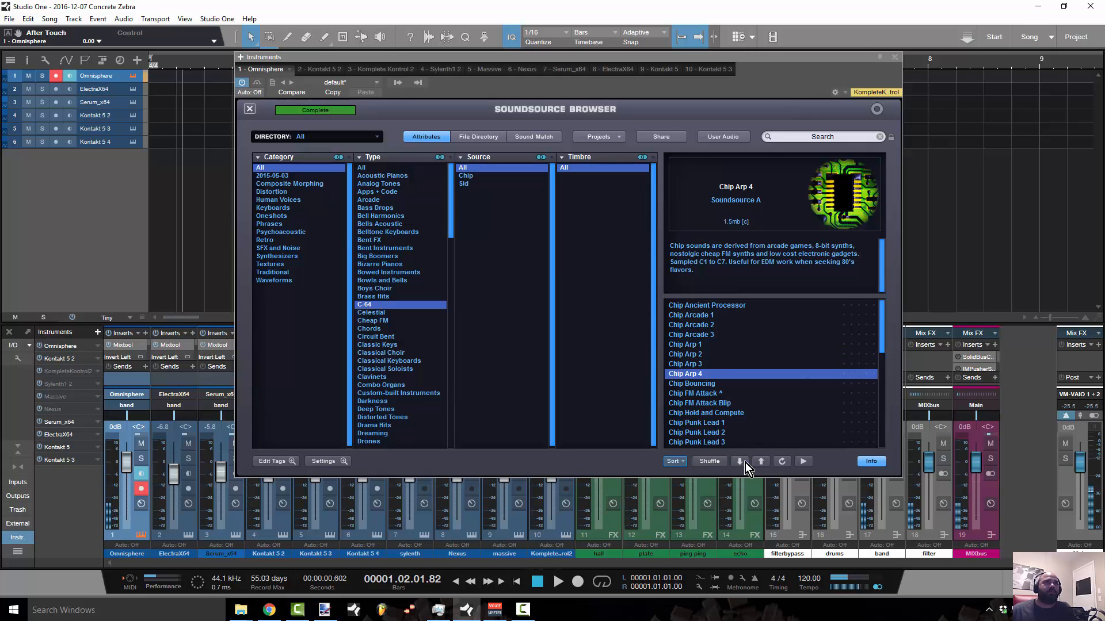
Step: Load Mystic Piano Hit 1 from the Deep Tones type into layer A, check the Subshots source and close the Soundsource Browser
{"action": "left_click", "coordinate": [391, 407]}
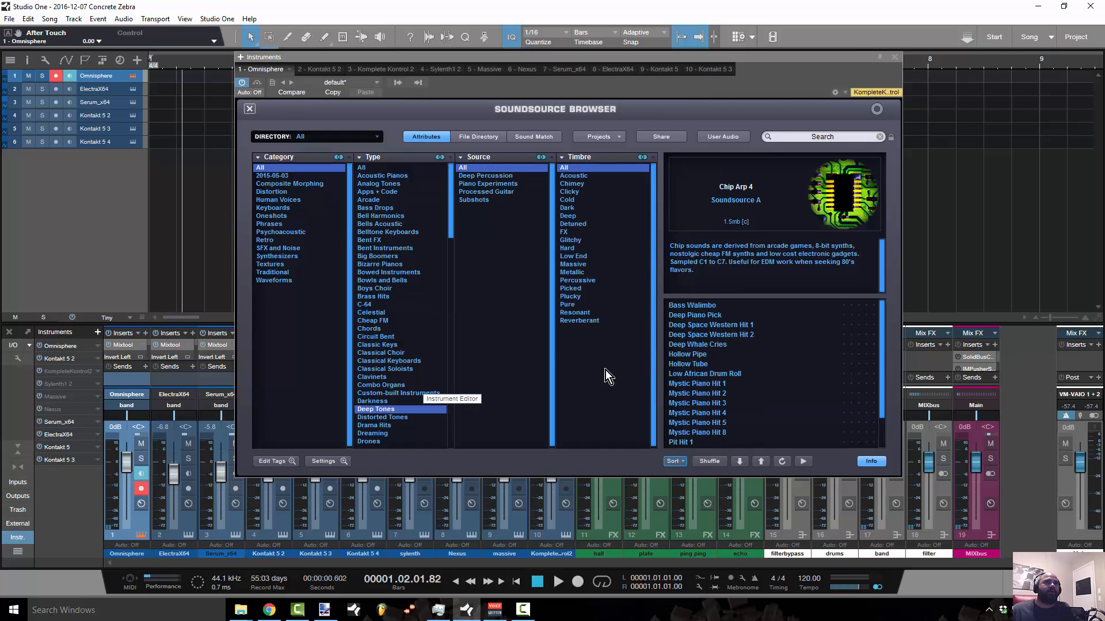
{"action": "left_click", "coordinate": [678, 386]}
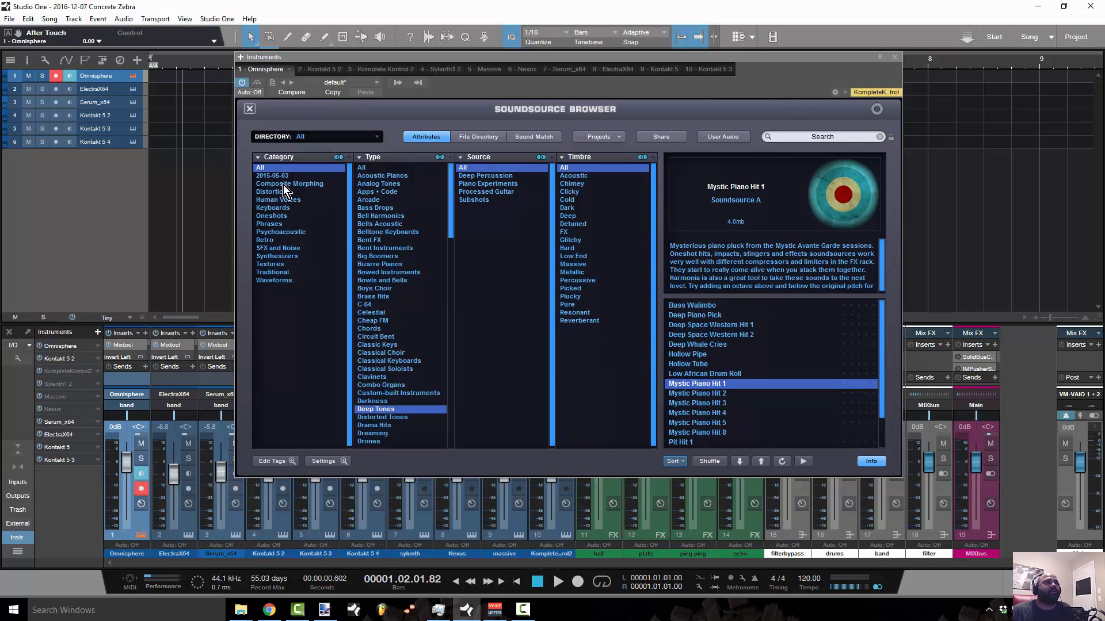
{"action": "left_click", "coordinate": [480, 184]}
{"action": "left_click", "coordinate": [481, 200]}
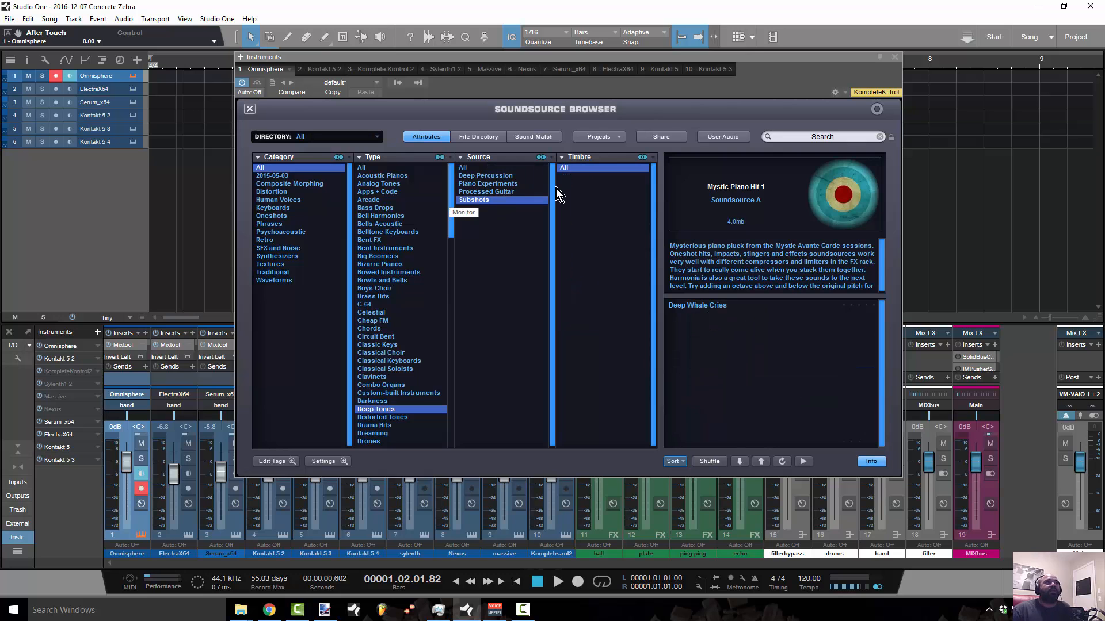
{"action": "left_click", "coordinate": [249, 109]}
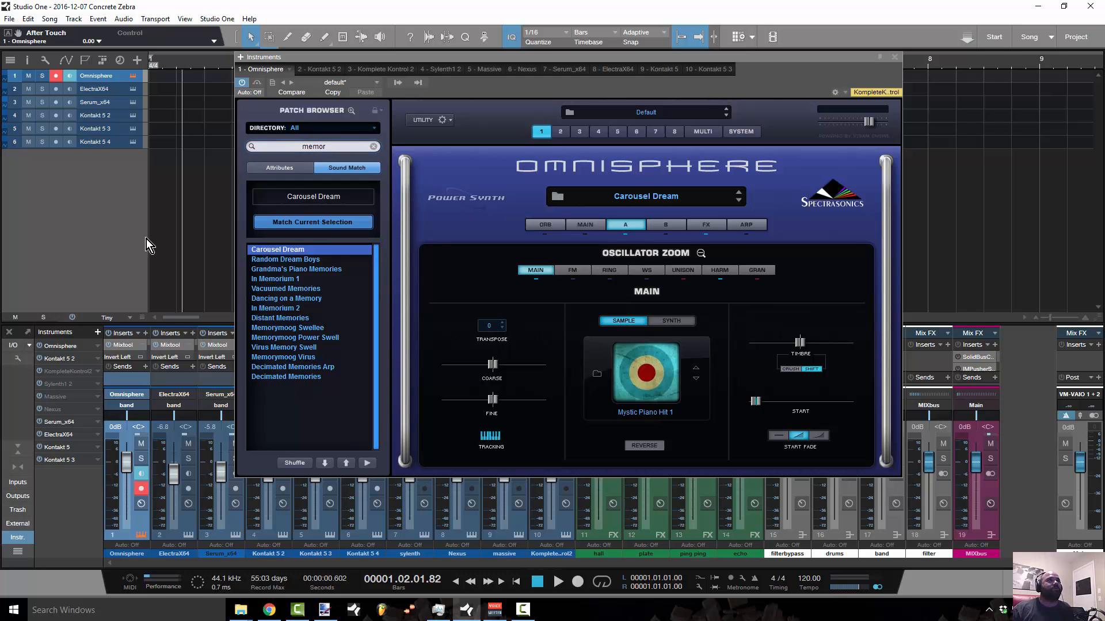
Step: Browse the Omnisphere patch attributes by type, genre and category, and close the instrument window
{"action": "left_click", "coordinate": [279, 168]}
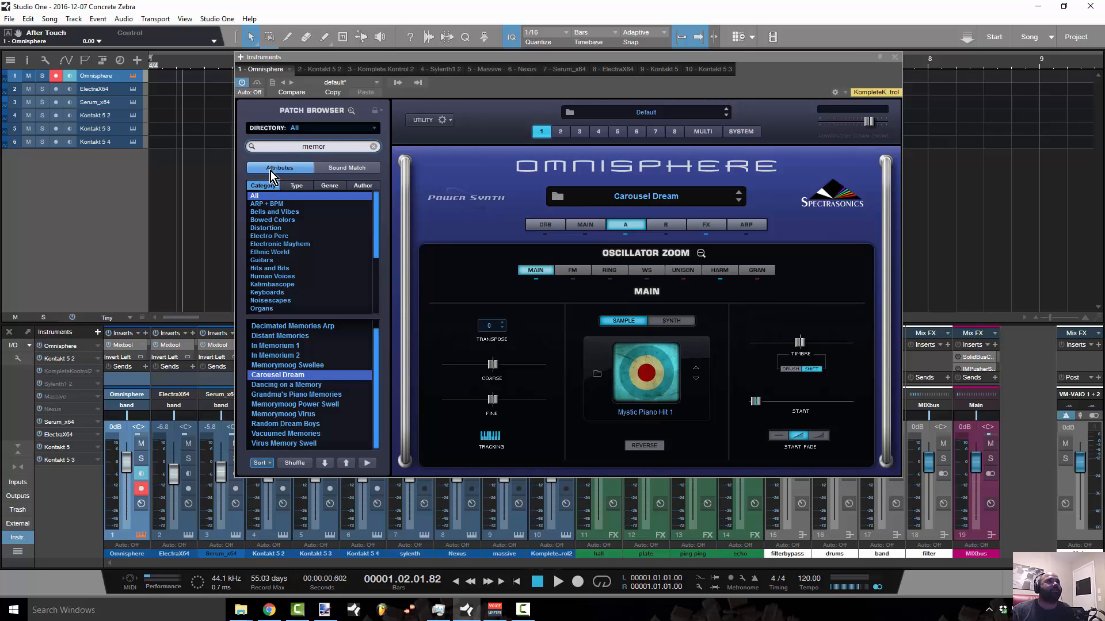
{"action": "left_click", "coordinate": [300, 186]}
{"action": "left_click", "coordinate": [350, 186]}
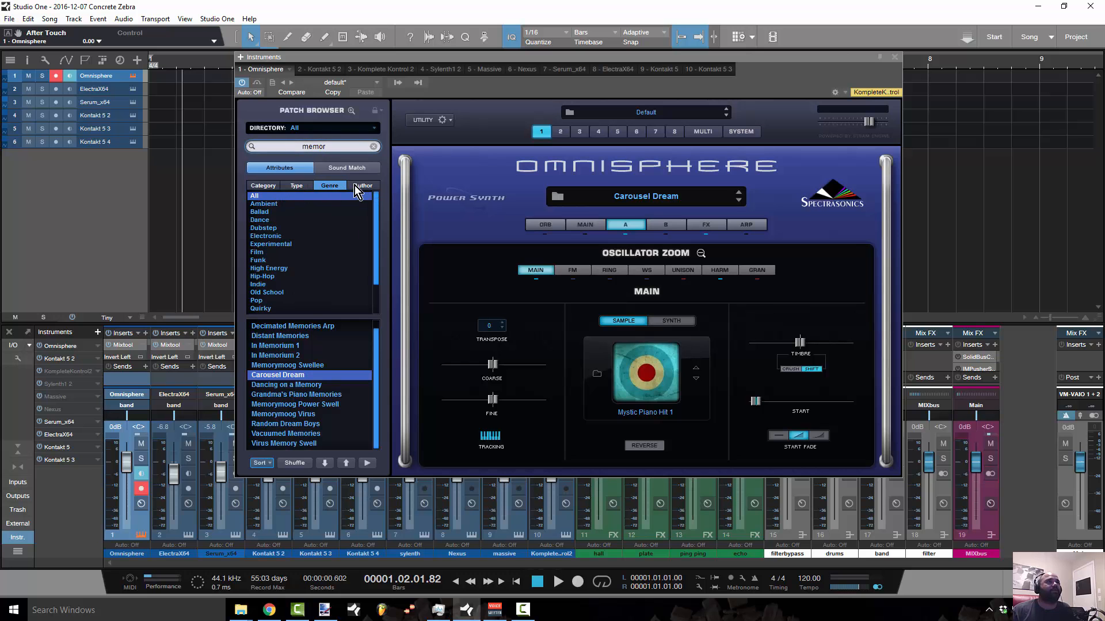
{"action": "left_click", "coordinate": [271, 185]}
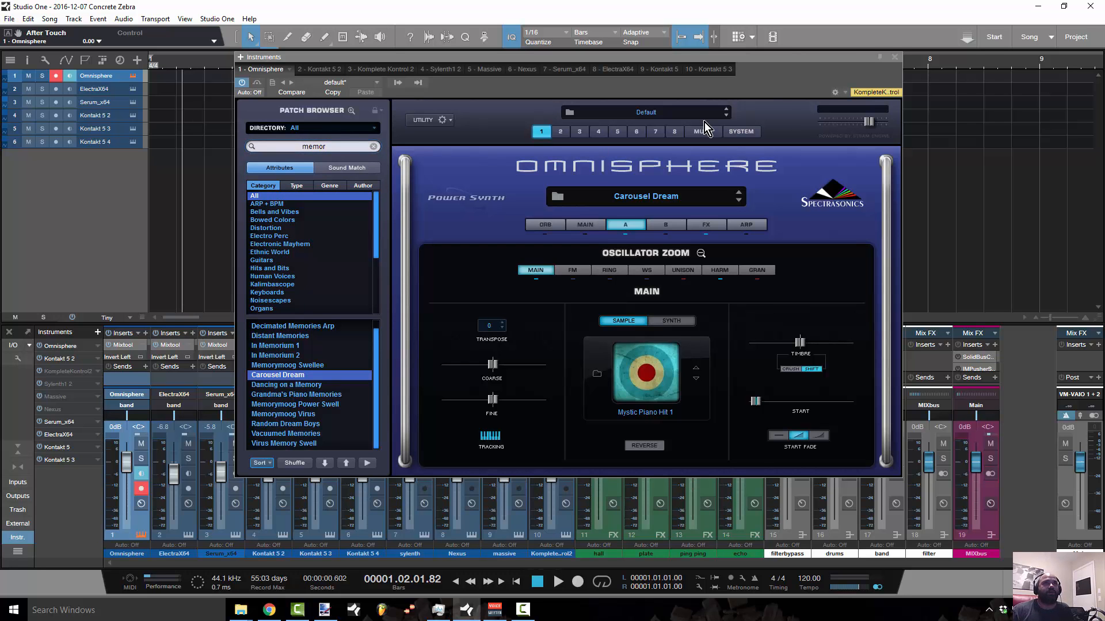
{"action": "left_click", "coordinate": [893, 56]}
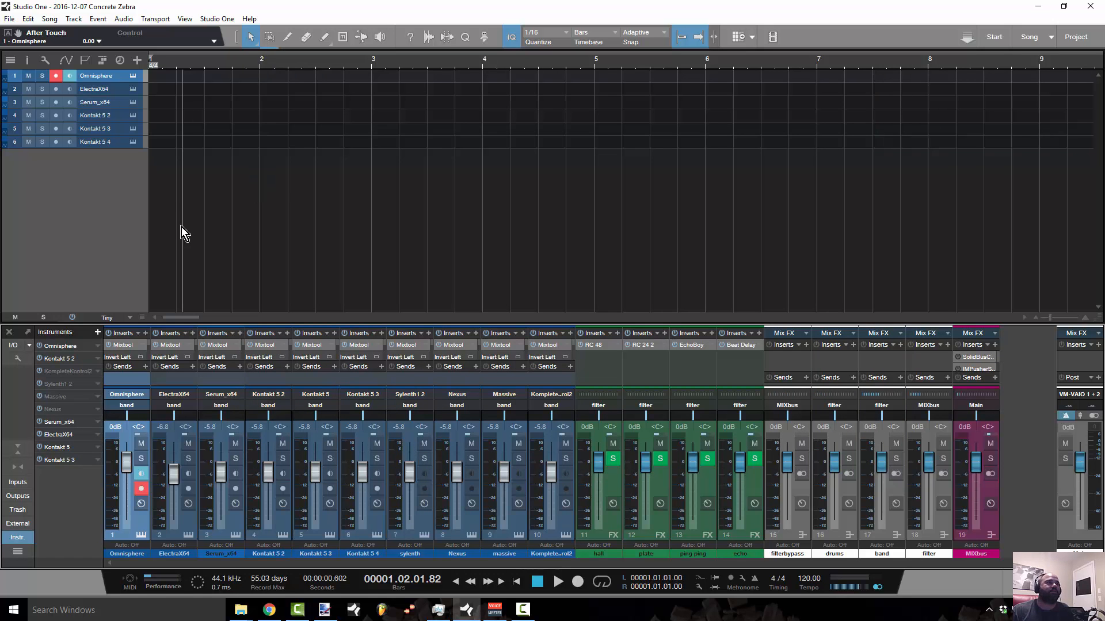
Step: Add the Keyscape instrument as a new track below Kontakt 5 4 and close its window
{"action": "left_click", "coordinate": [97, 333]}
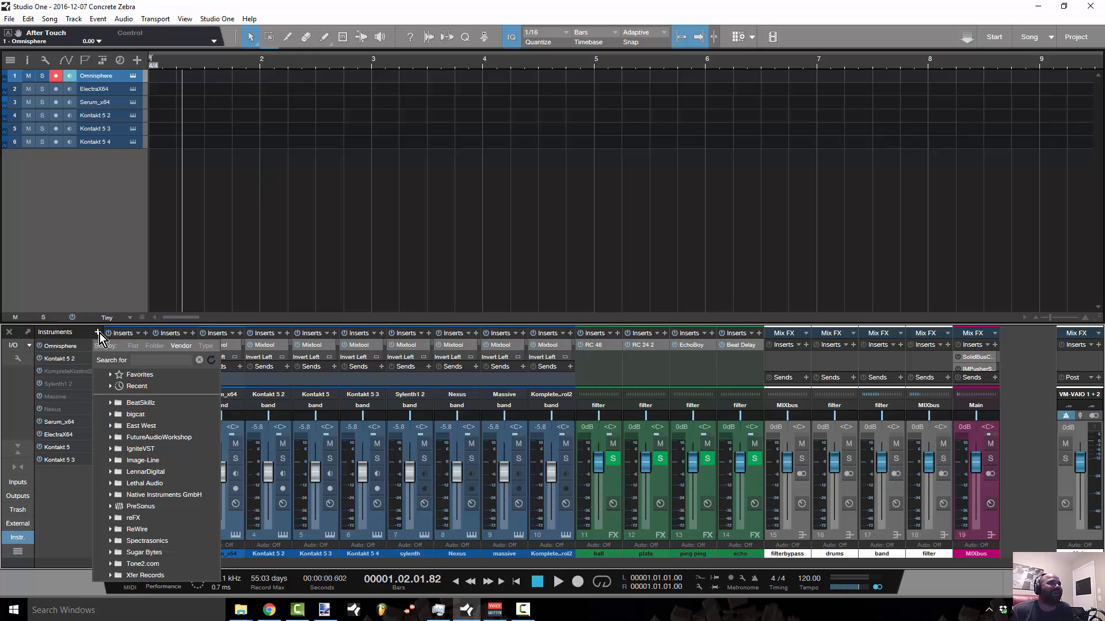
{"action": "left_click", "coordinate": [80, 505]}
{"action": "key", "text": "F5"}
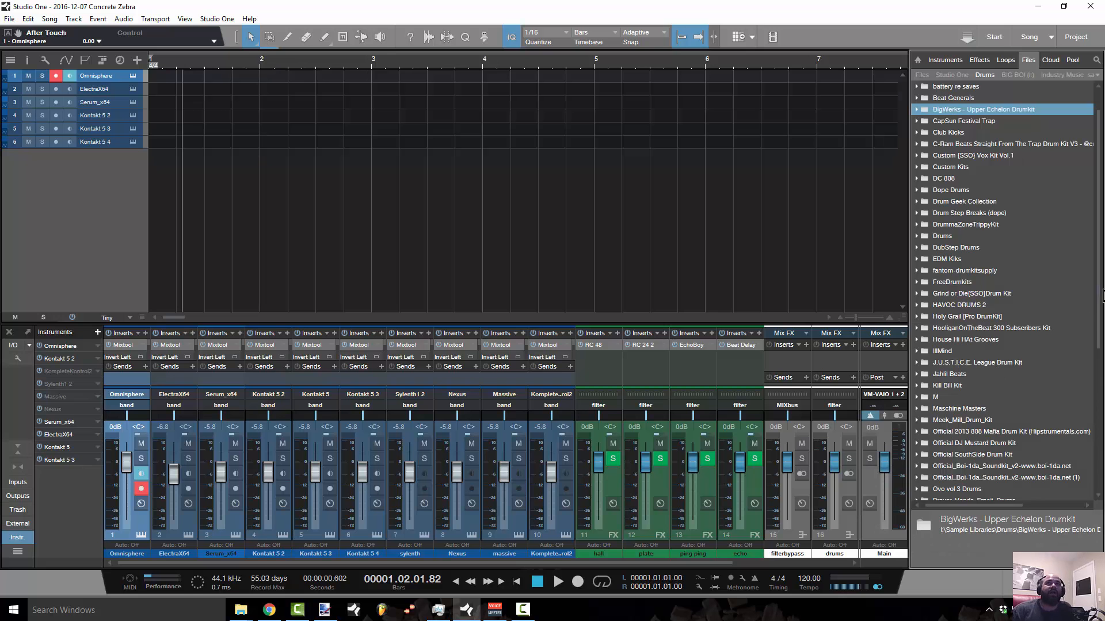
{"action": "left_click_drag", "start_coordinate": [1099, 313], "coordinate": [1084, 490]}
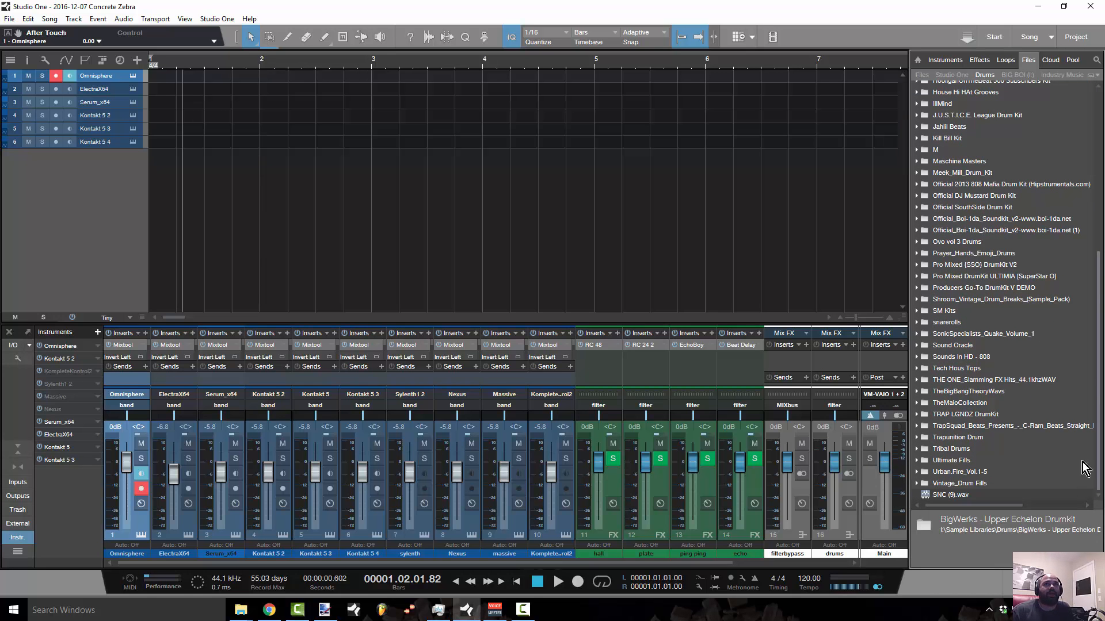
{"action": "left_click_drag", "start_coordinate": [1084, 486], "coordinate": [1078, 140]}
{"action": "left_click", "coordinate": [947, 60]}
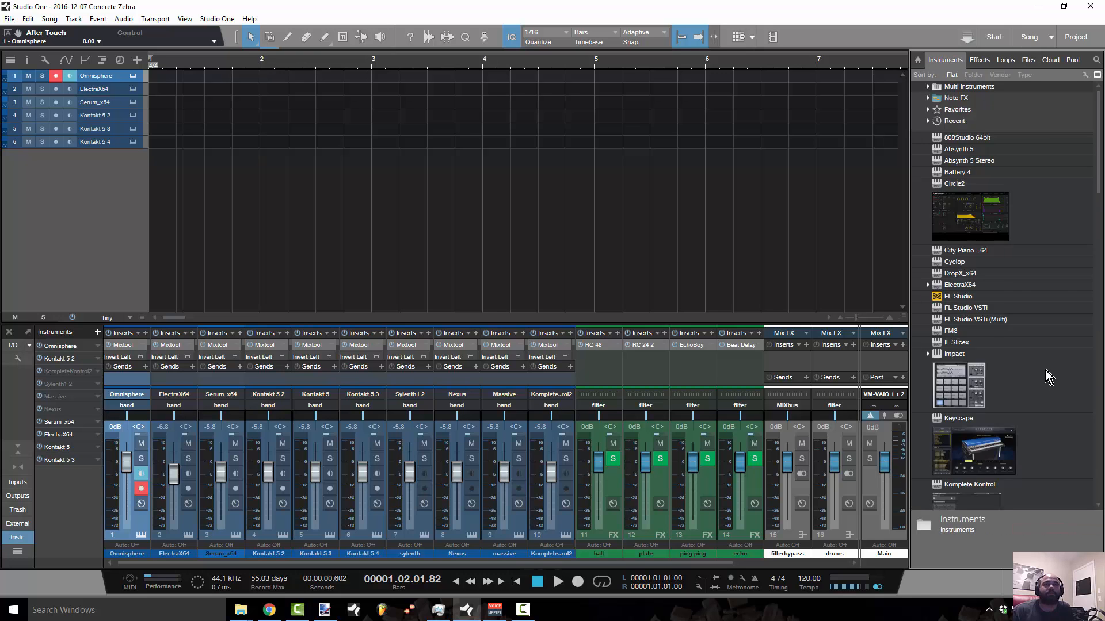
{"action": "scroll", "coordinate": [1045, 371], "scroll_direction": "down", "scroll_amount": 3}
{"action": "left_click_drag", "start_coordinate": [1028, 368], "coordinate": [109, 164]}
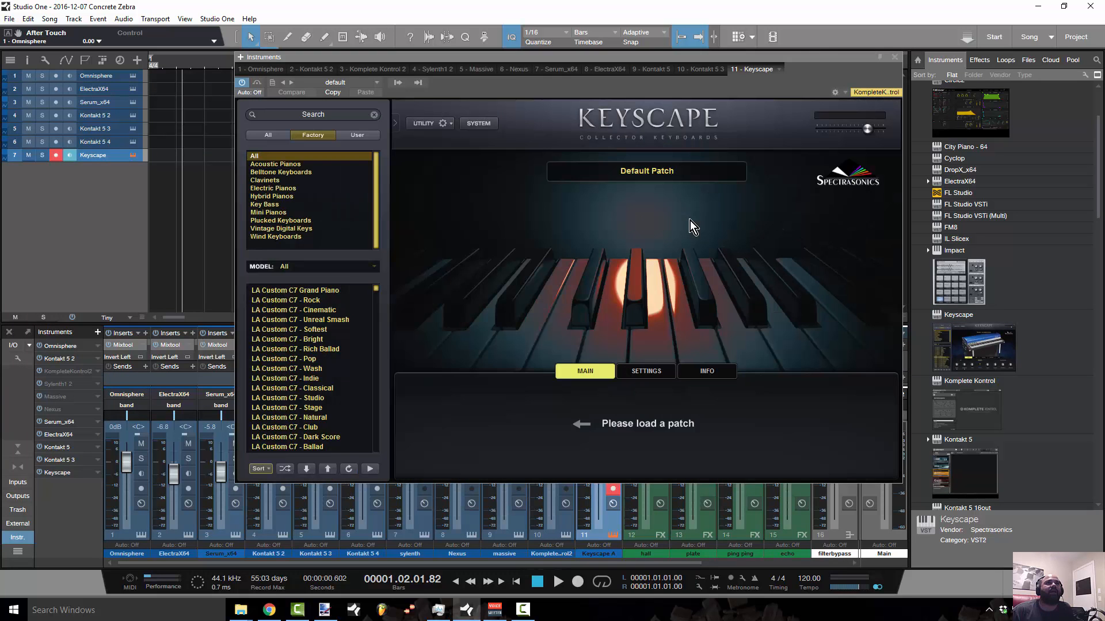
{"action": "left_click", "coordinate": [894, 57]}
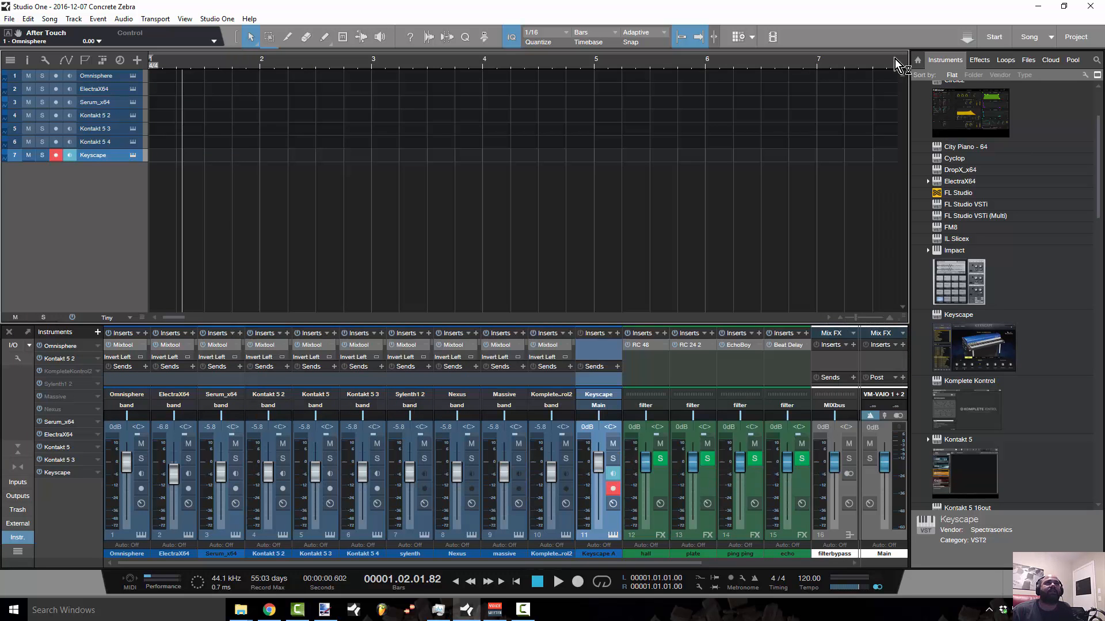
Step: Reopen Omnisphere, filter its patches to the Keyboards category and clear the search text
{"action": "left_click", "coordinate": [133, 76]}
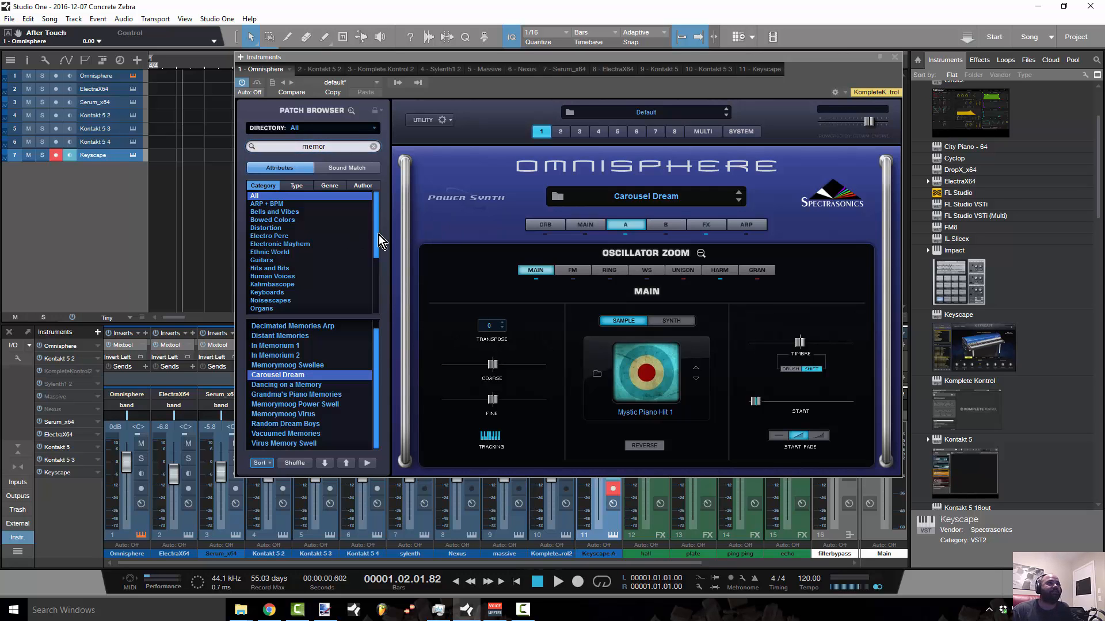
{"action": "left_click_drag", "start_coordinate": [374, 234], "coordinate": [373, 260]}
{"action": "left_click_drag", "start_coordinate": [376, 298], "coordinate": [374, 284]}
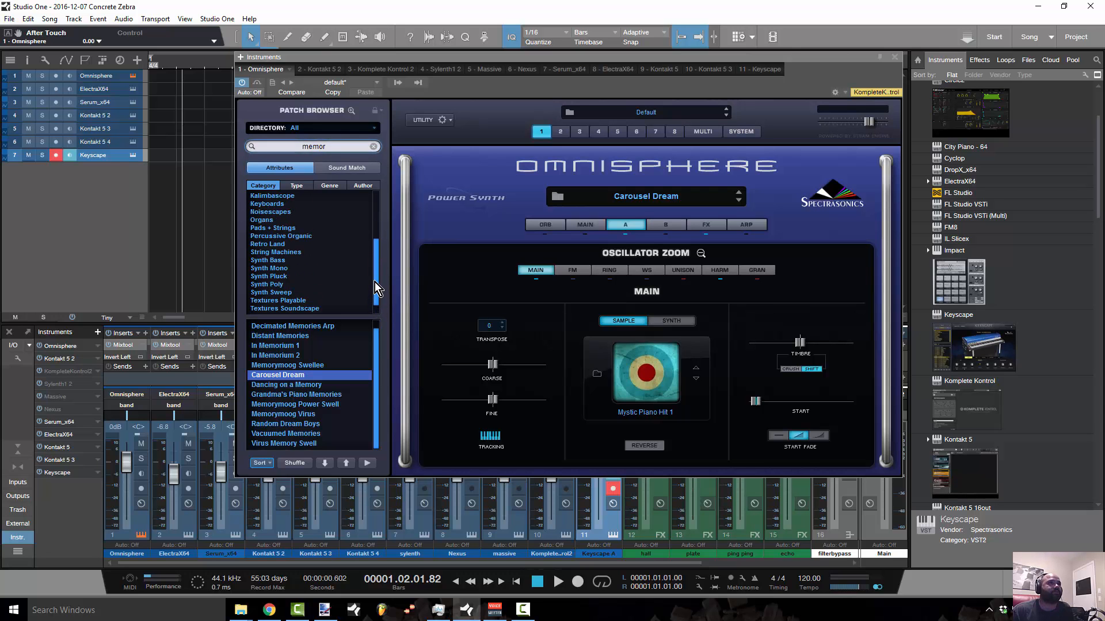
{"action": "left_click", "coordinate": [281, 205]}
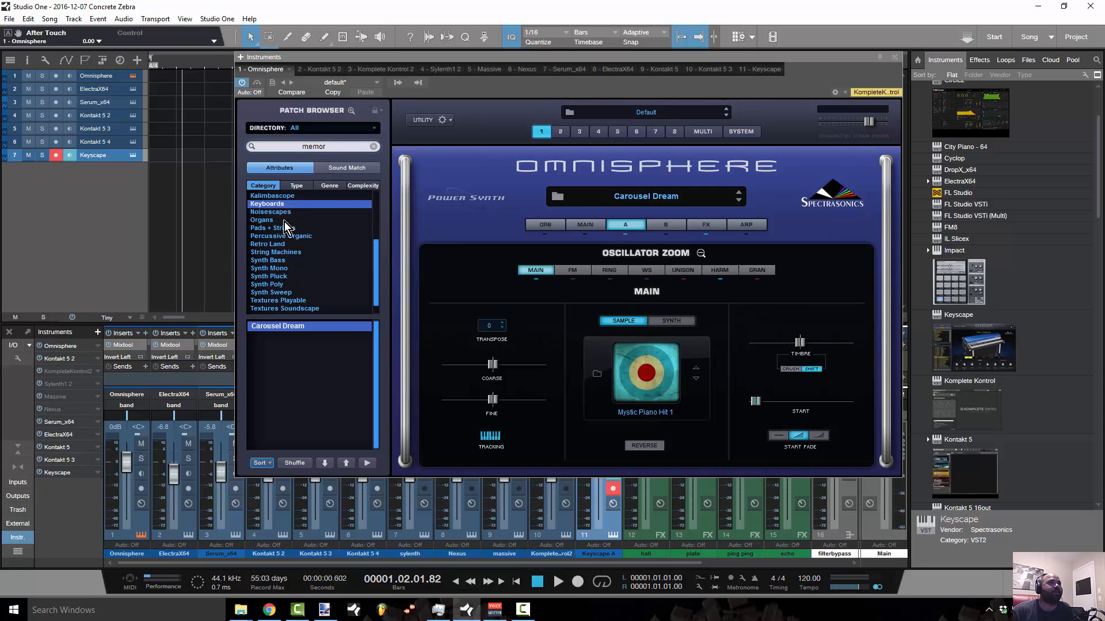
{"action": "left_click", "coordinate": [333, 148]}
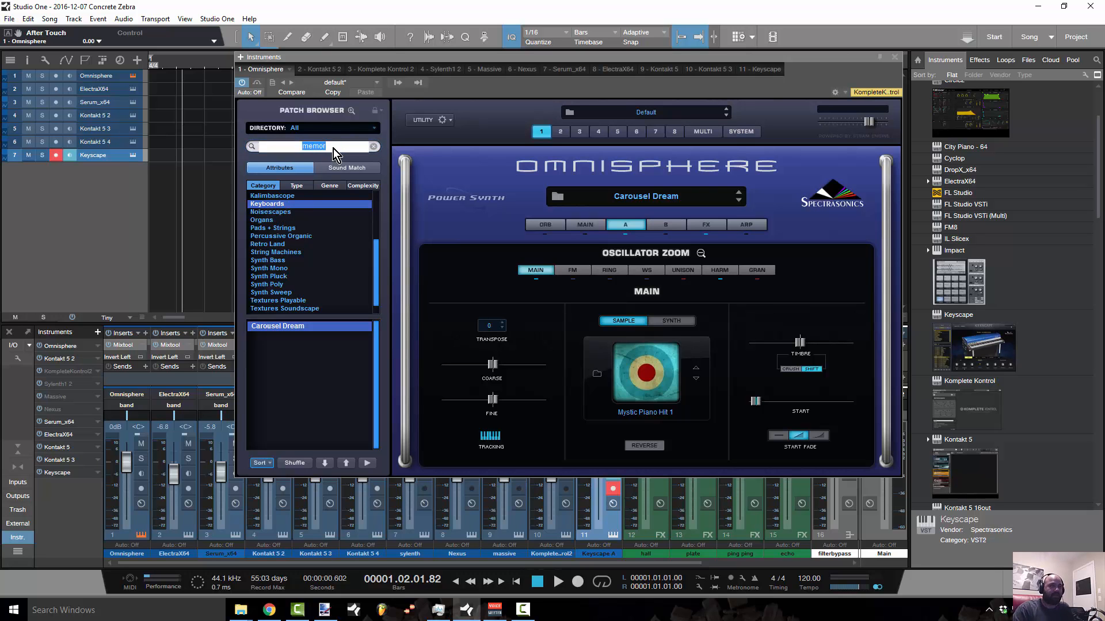
{"action": "left_click", "coordinate": [279, 204]}
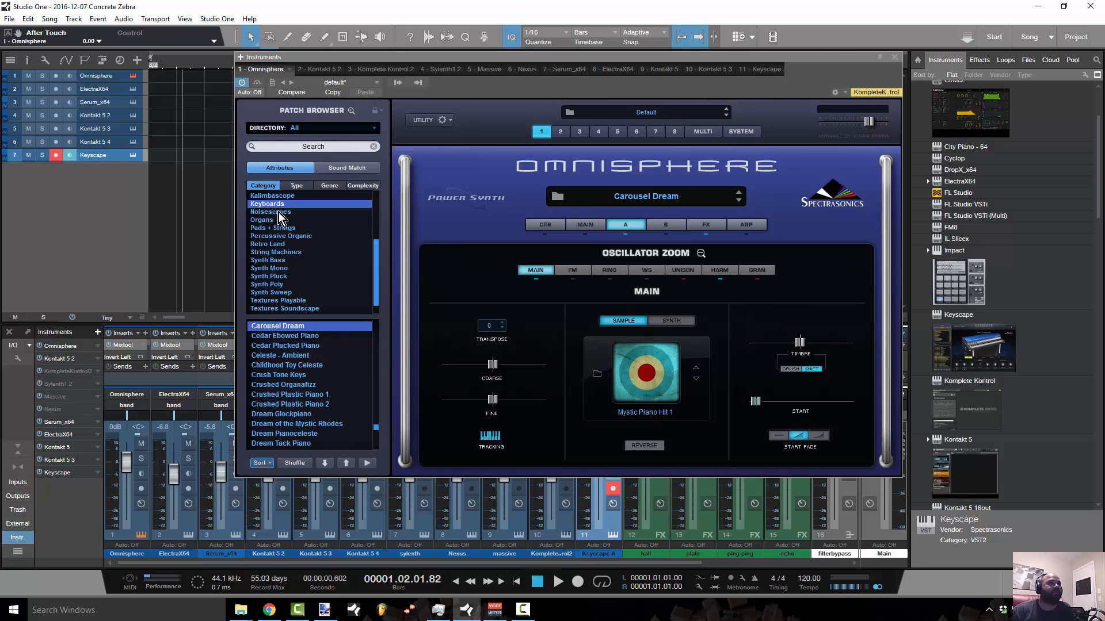
Step: Load the Ambient Space Piano patch, arm the Omnisphere track for playing and close the instrument window
{"action": "scroll", "coordinate": [345, 417], "scroll_direction": "up", "scroll_amount": 3}
{"action": "scroll", "coordinate": [376, 425], "scroll_direction": "up", "scroll_amount": 5}
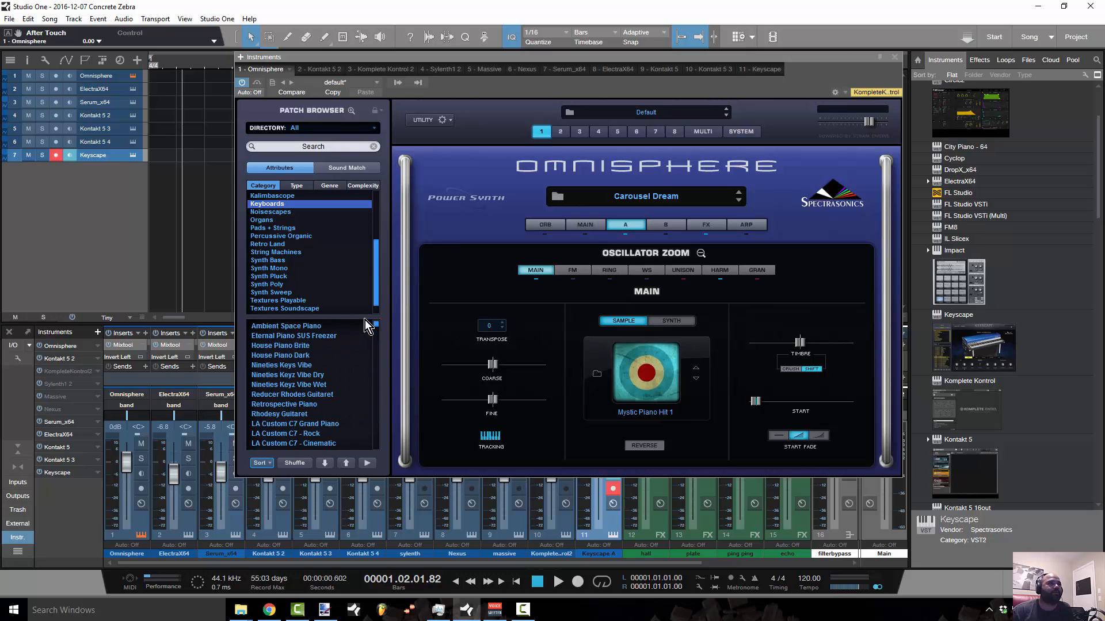
{"action": "left_click", "coordinate": [318, 328]}
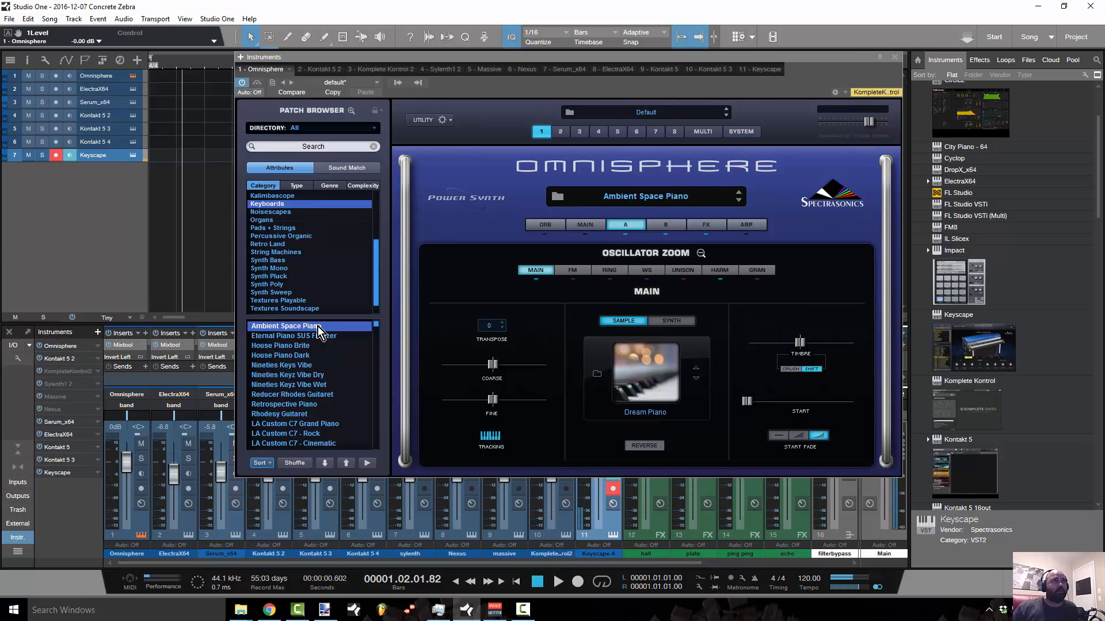
{"action": "left_click", "coordinate": [110, 75]}
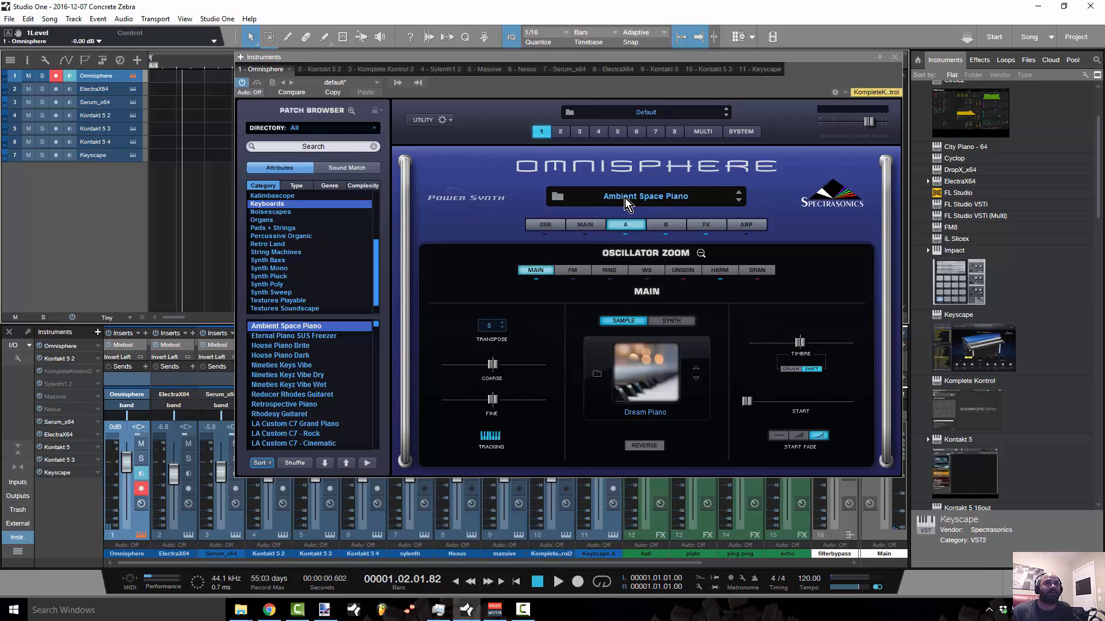
{"action": "left_click_drag", "start_coordinate": [854, 58], "coordinate": [833, 95]}
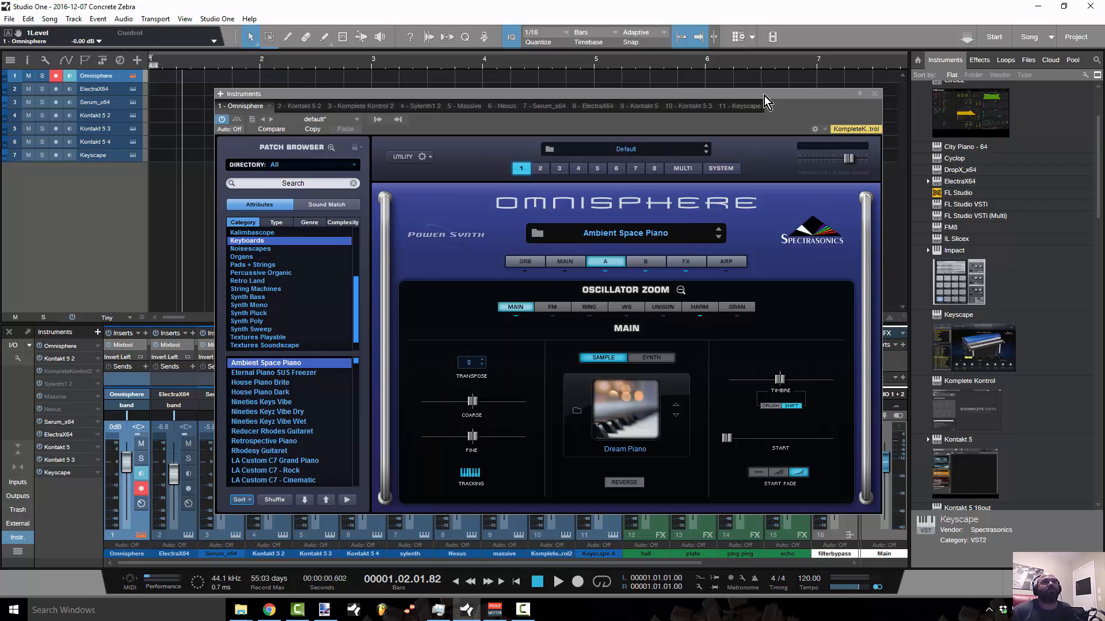
{"action": "left_click", "coordinate": [876, 94]}
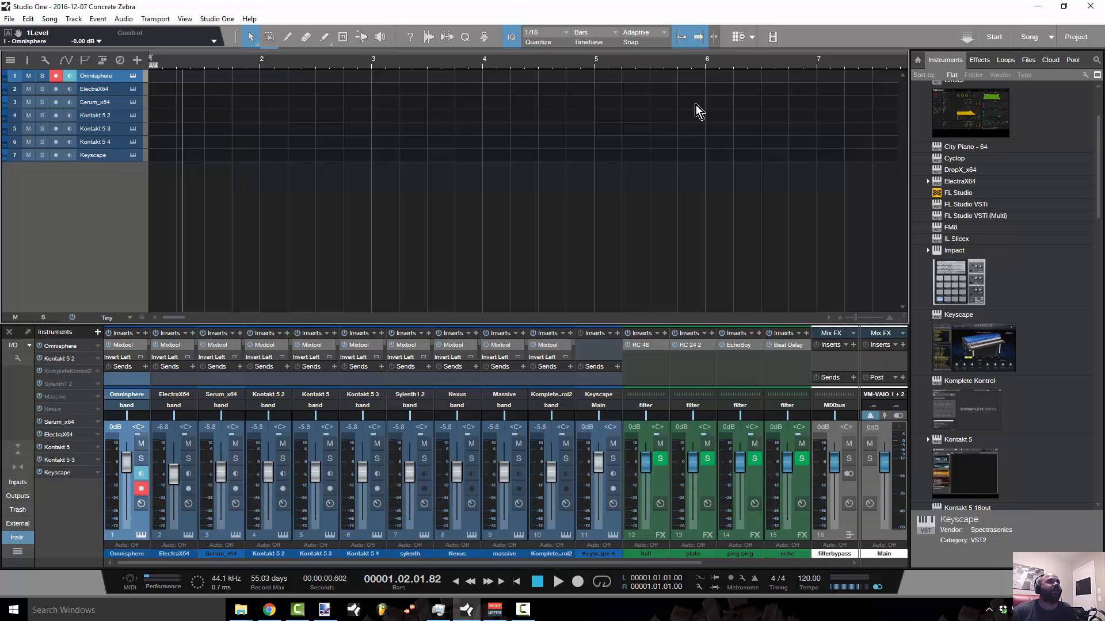
Step: Open the ElectraX64 track's instrument and view the settings of synths 2 and 3
{"action": "left_click", "coordinate": [116, 89]}
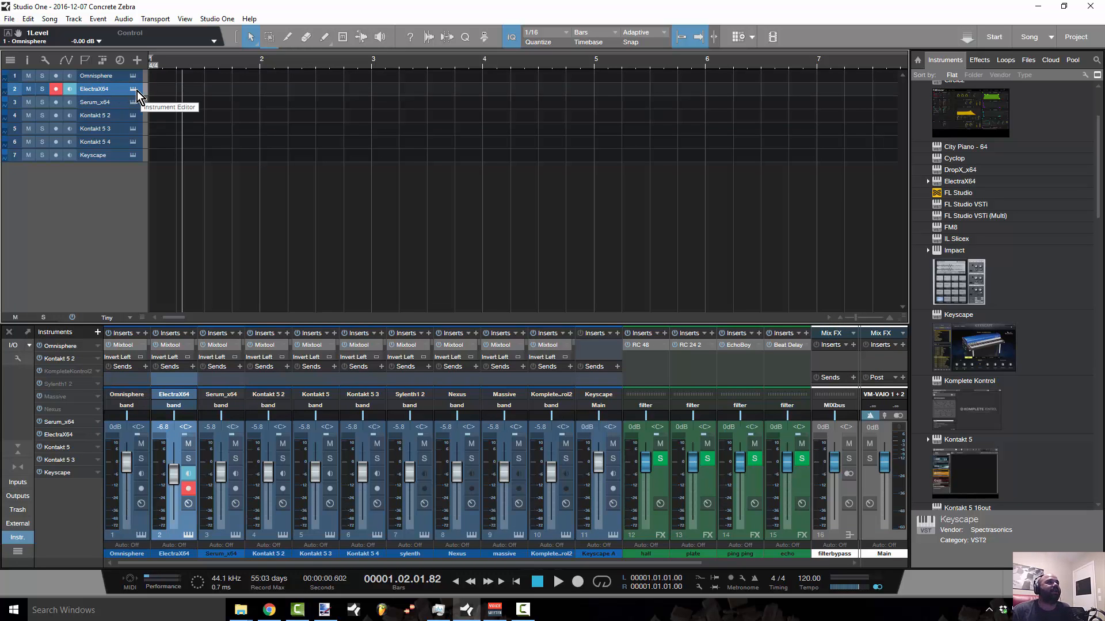
{"action": "left_click", "coordinate": [136, 90]}
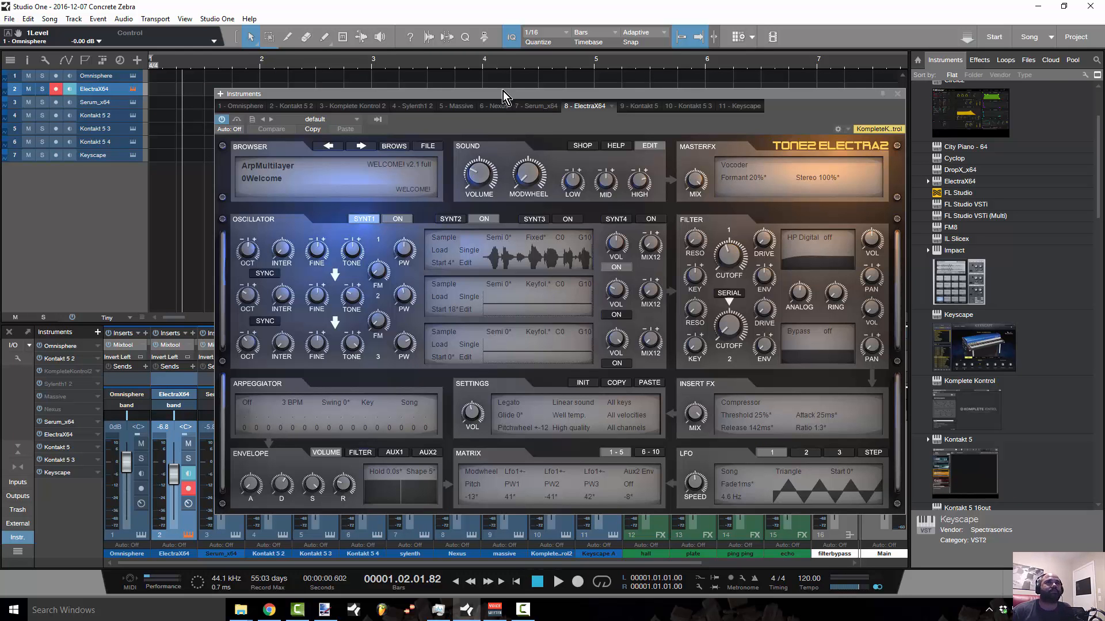
{"action": "left_click_drag", "start_coordinate": [502, 91], "coordinate": [503, 74]}
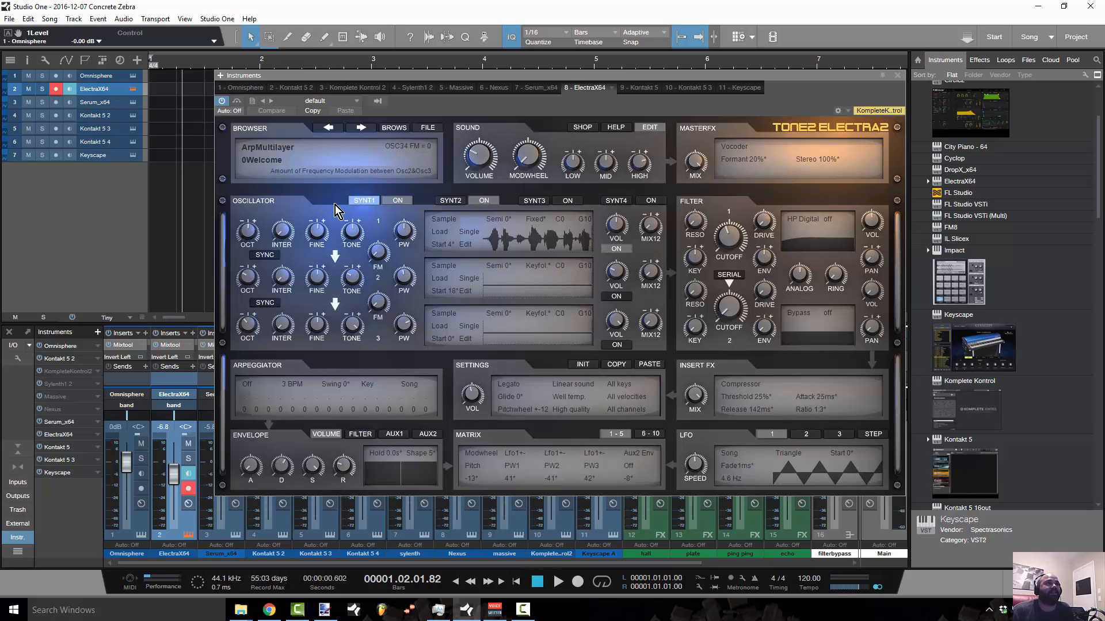
{"action": "left_click", "coordinate": [442, 202]}
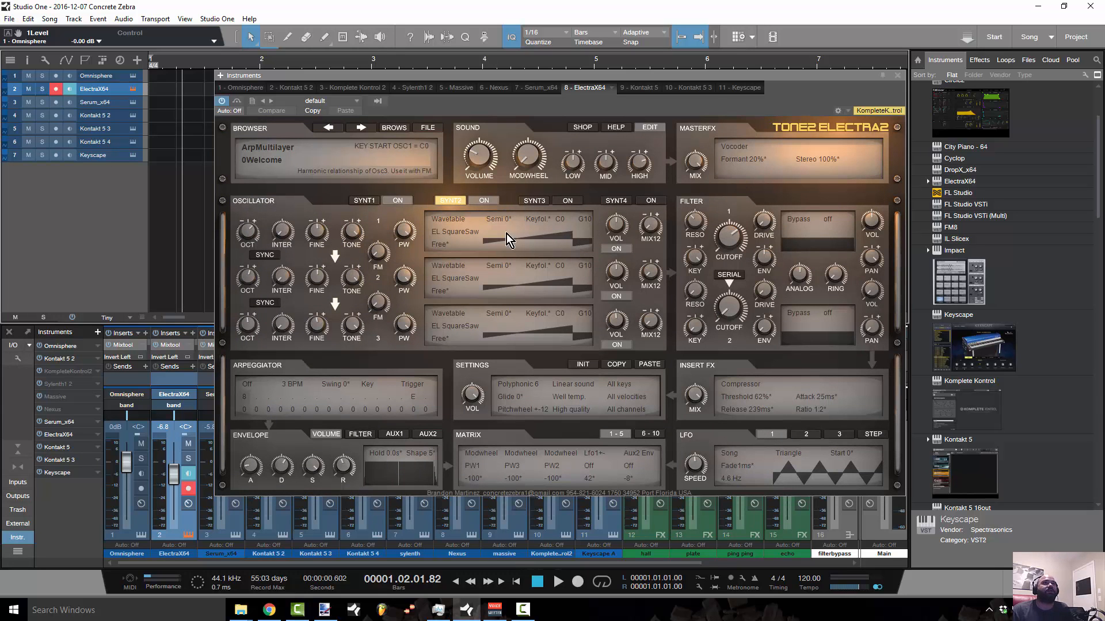
{"action": "left_click", "coordinate": [534, 201]}
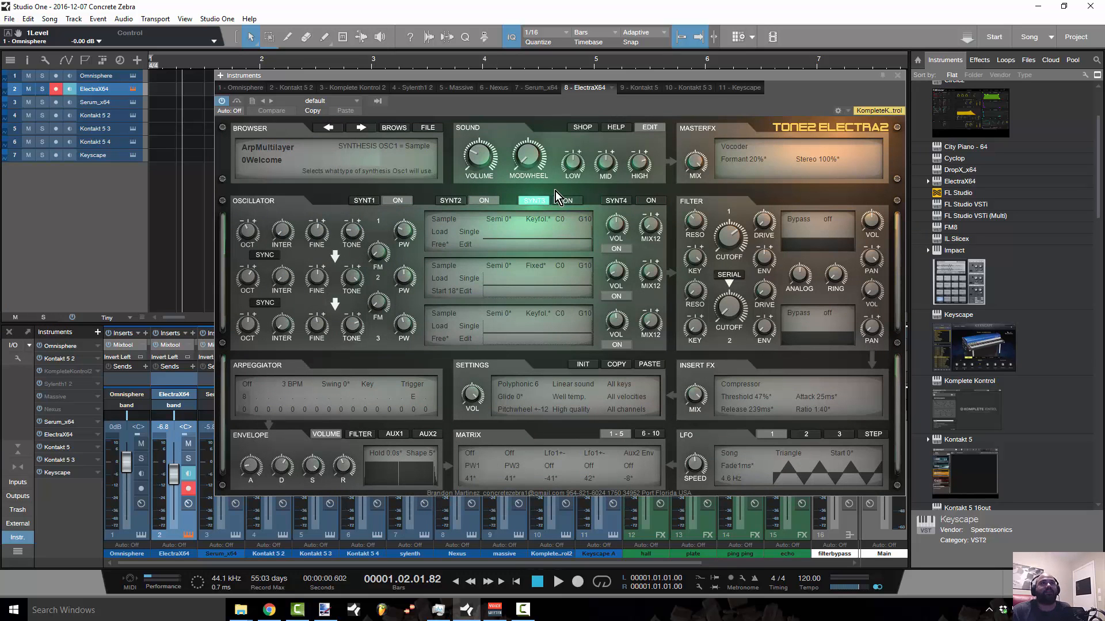
Step: Set the sample playback of synth 4's first oscillator to Loop and show its available synthesis types
{"action": "left_click", "coordinate": [615, 201]}
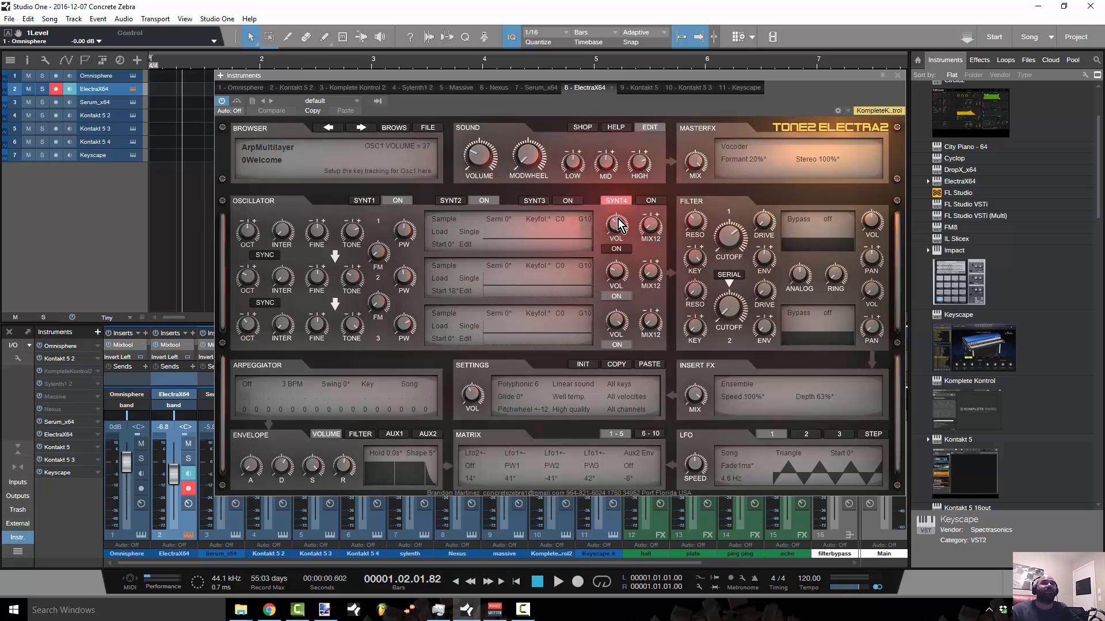
{"action": "left_click", "coordinate": [549, 231]}
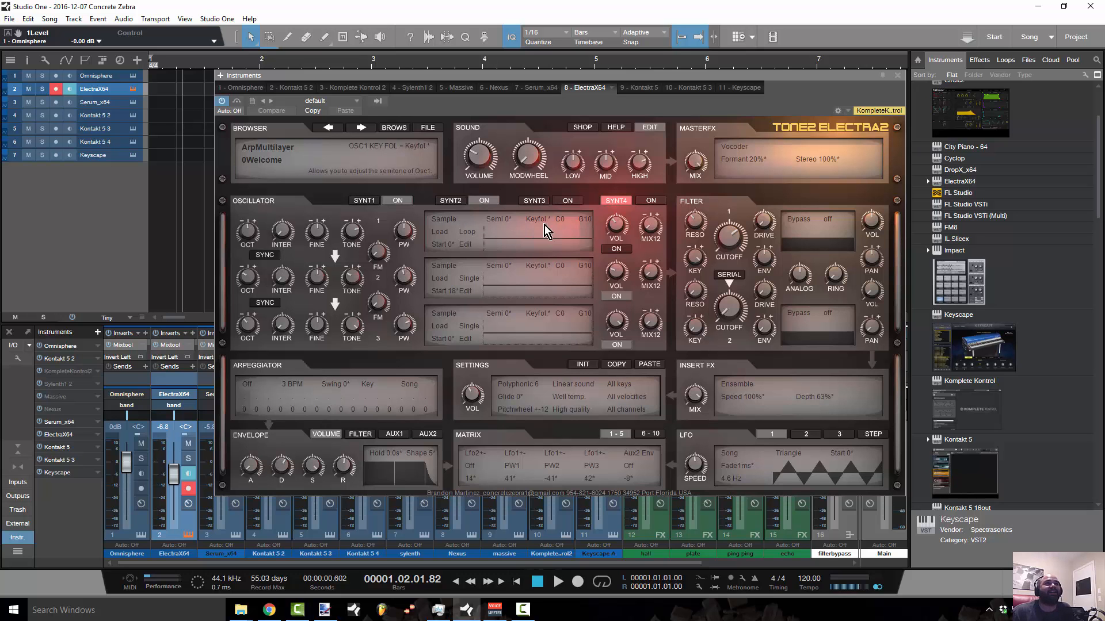
{"action": "left_click", "coordinate": [446, 222]}
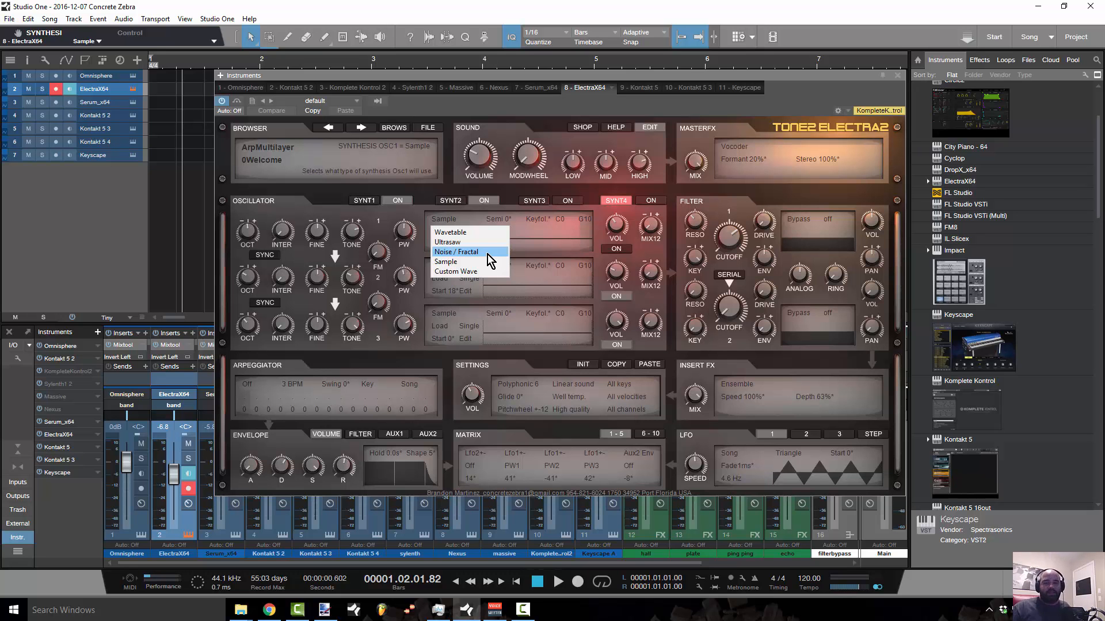
Step: Cycle repeatedly through ElectraX synths 1 to 4 to compare their oscillator settings, finishing on synth 1
{"action": "left_click", "coordinate": [366, 202]}
{"action": "left_click", "coordinate": [451, 202]}
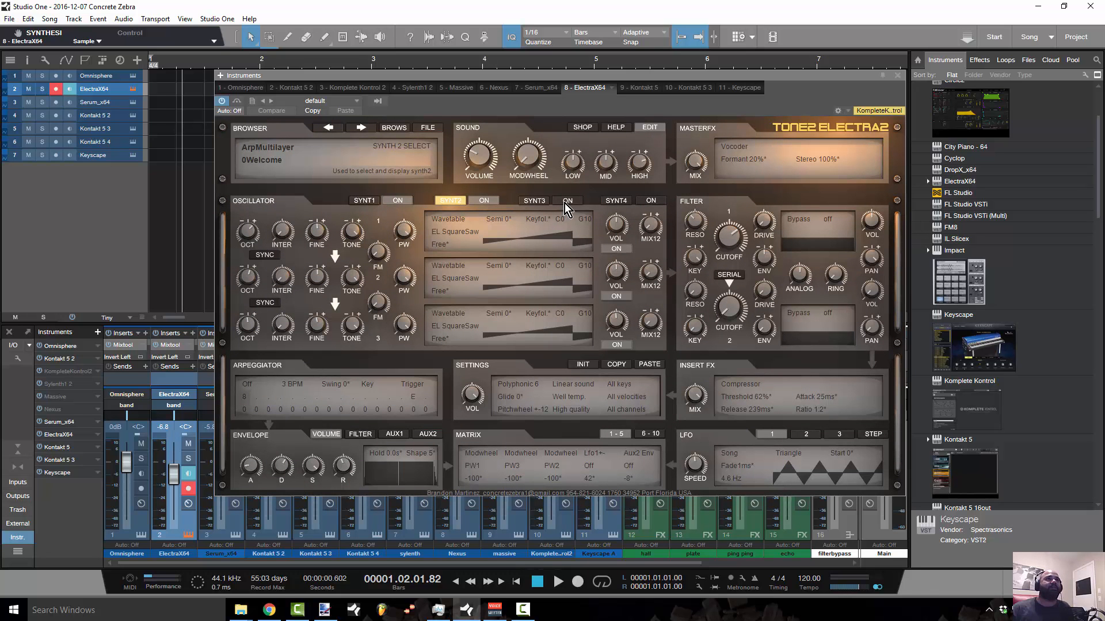
{"action": "left_click", "coordinate": [545, 203]}
{"action": "left_click", "coordinate": [608, 203]}
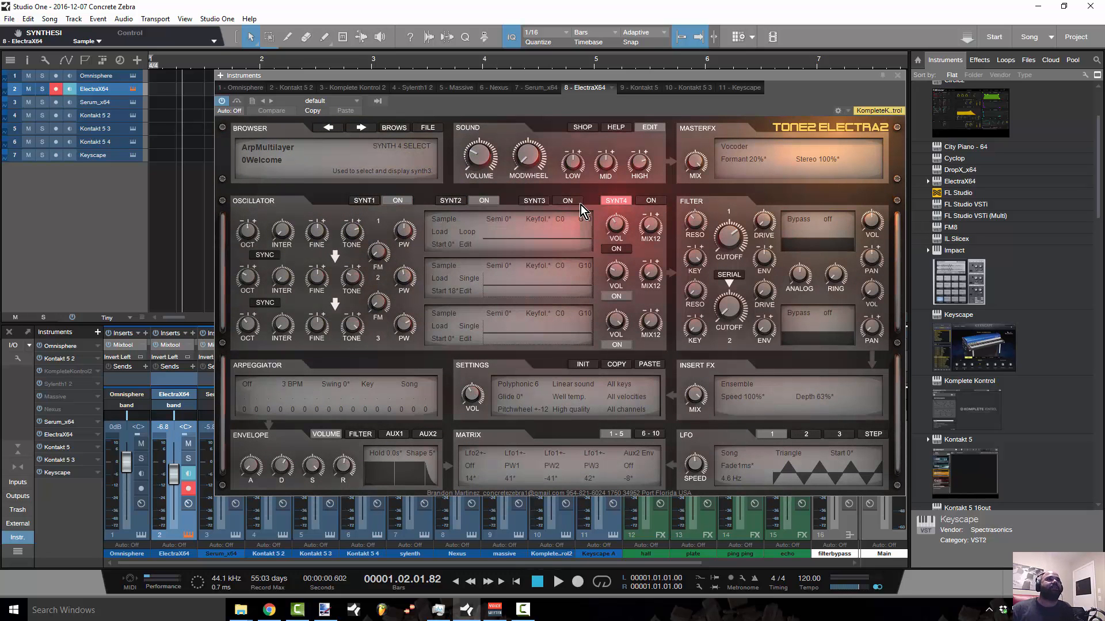
{"action": "left_click", "coordinate": [365, 203]}
{"action": "left_click", "coordinate": [450, 202]}
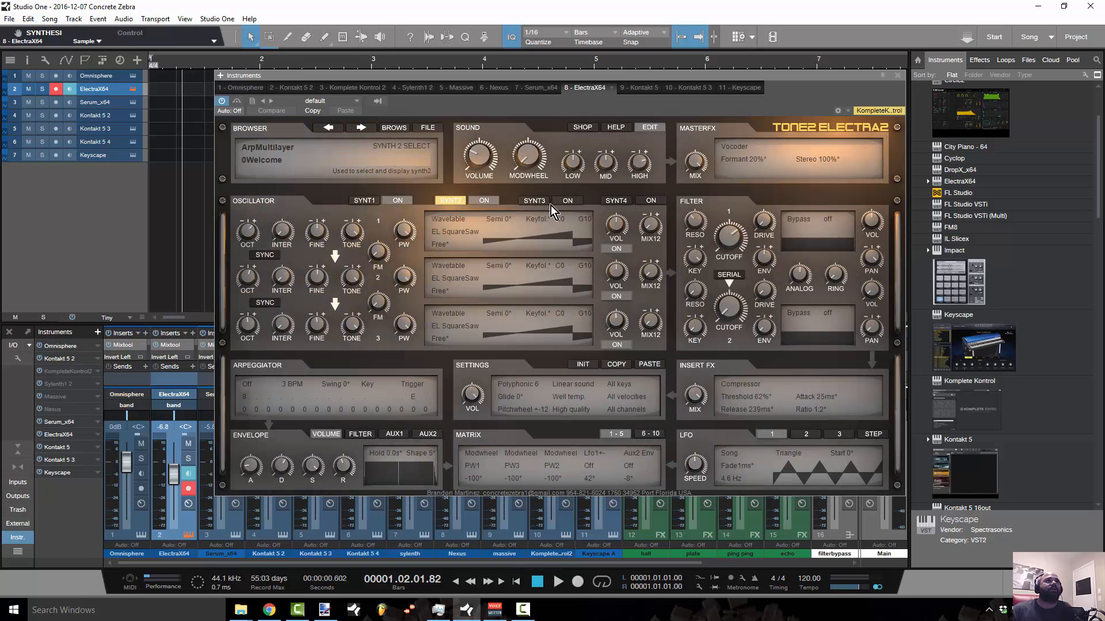
{"action": "left_click", "coordinate": [535, 201]}
{"action": "left_click", "coordinate": [619, 202]}
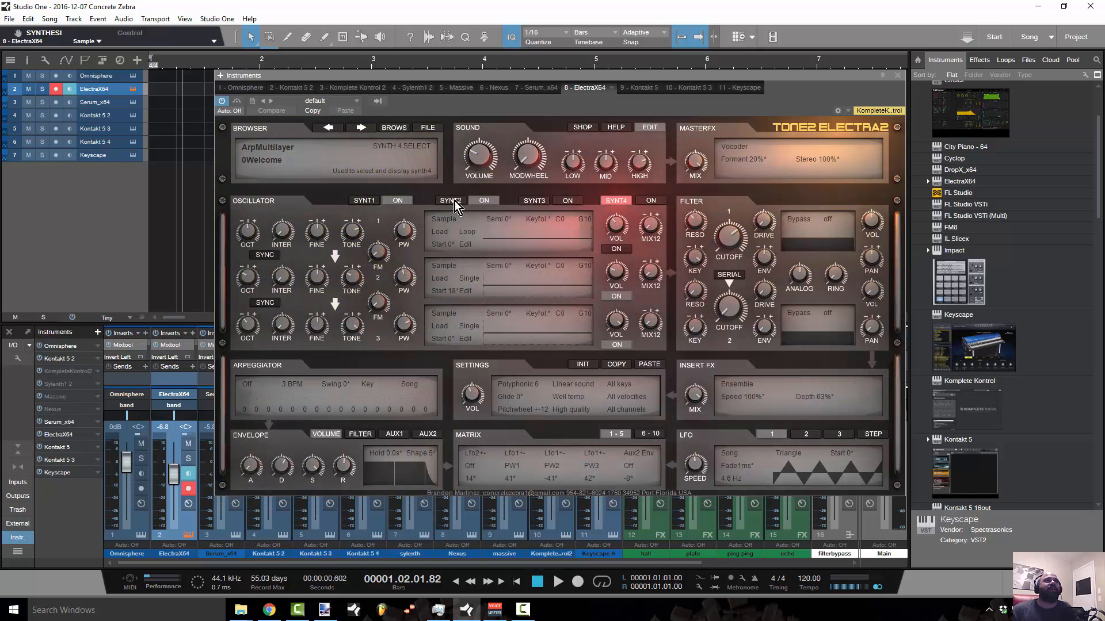
{"action": "left_click", "coordinate": [363, 201]}
{"action": "left_click", "coordinate": [450, 202]}
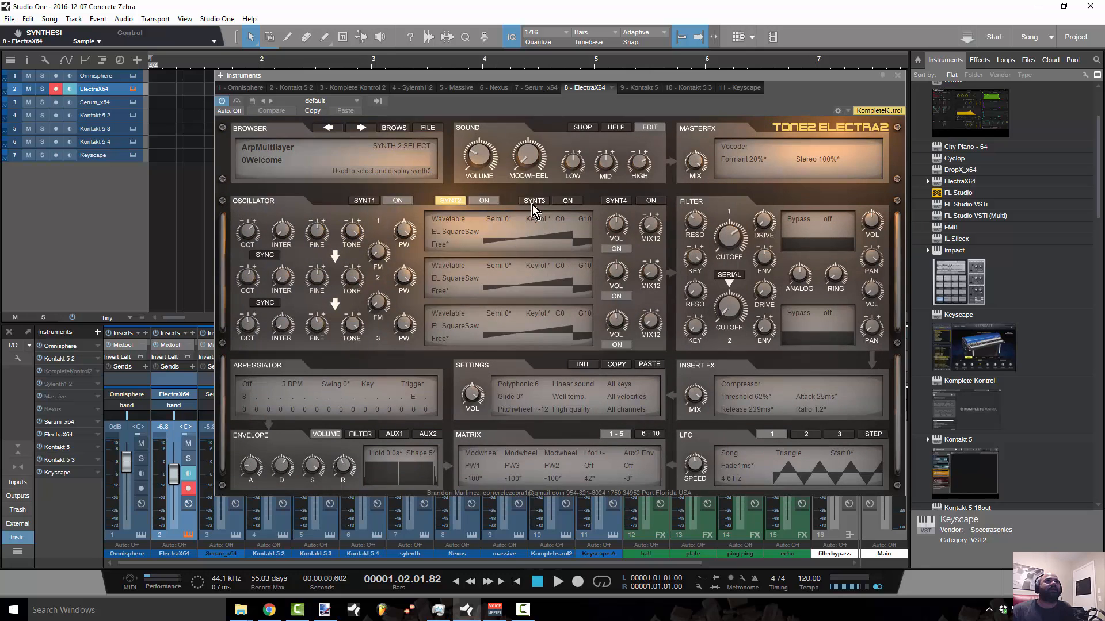
{"action": "left_click", "coordinate": [533, 202]}
{"action": "left_click", "coordinate": [619, 202]}
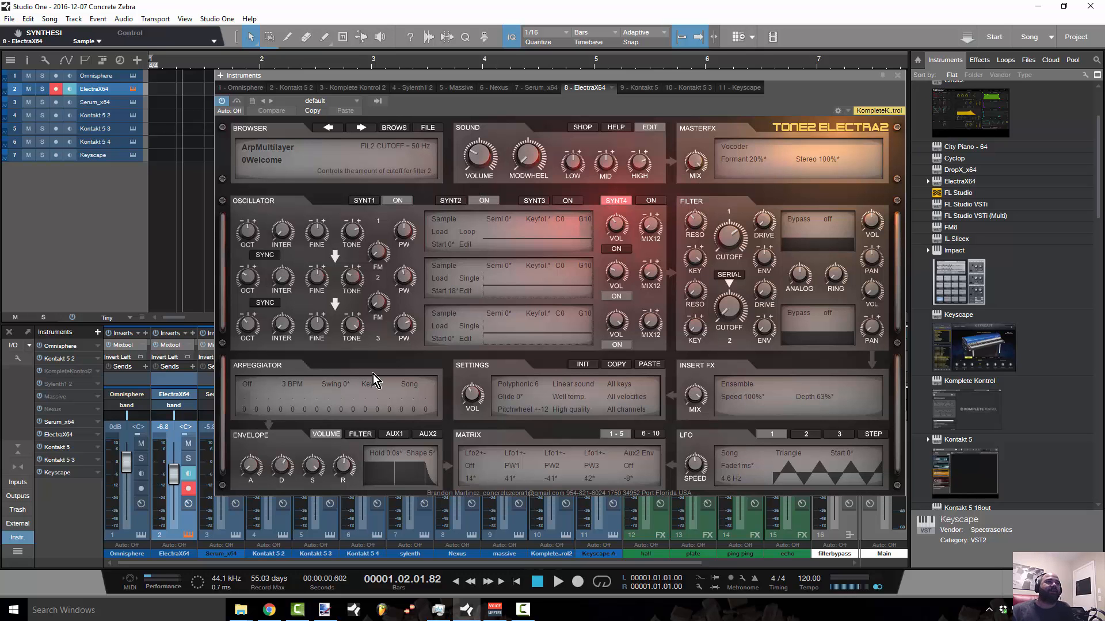
{"action": "left_click", "coordinate": [364, 200]}
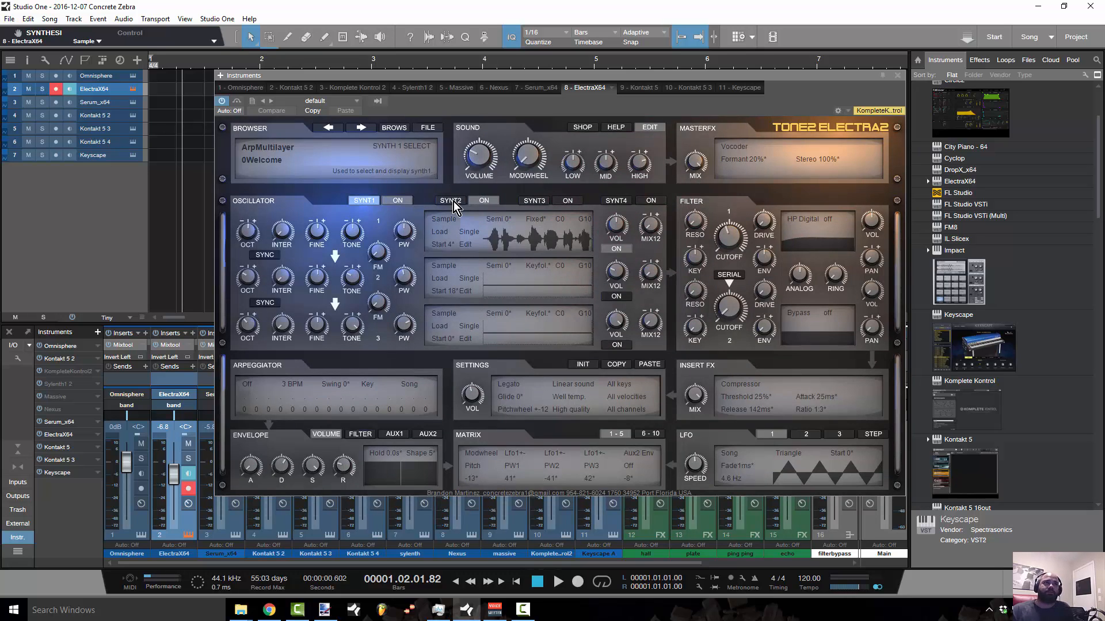
Step: View the oscillator settings of ElectraX synths 2 and 3 once more, then return to synth 1
{"action": "left_click", "coordinate": [453, 201]}
{"action": "left_click", "coordinate": [535, 201]}
{"action": "left_click", "coordinate": [368, 199]}
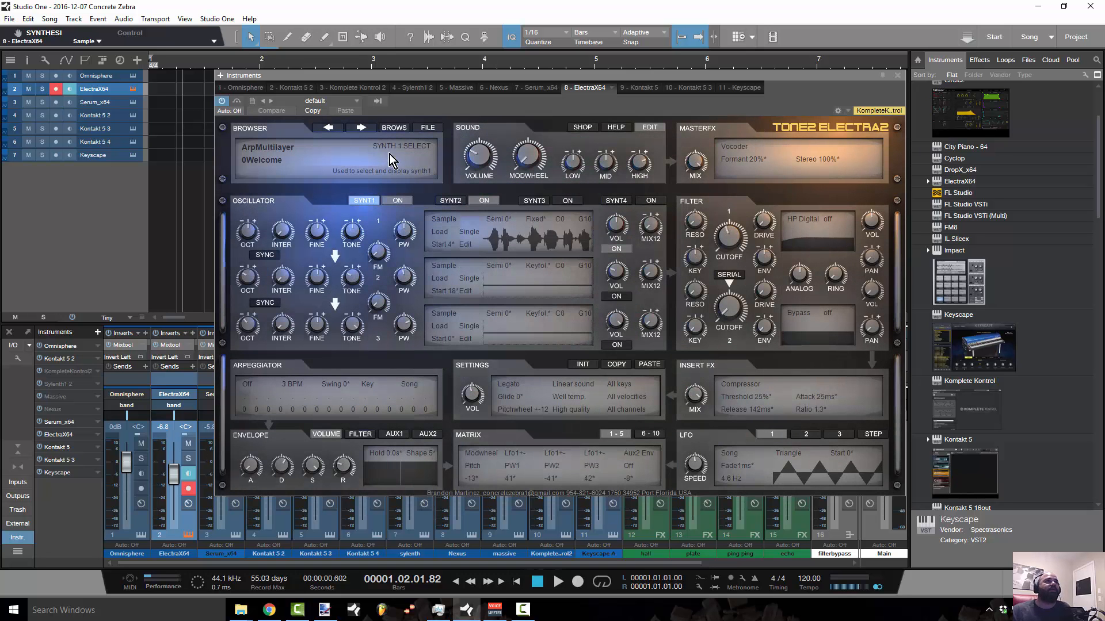
Step: Open the ElectraX patch browser and audition the Keys patches 4x ImpactKeys MF, Electro Pi, Friendly Space MF and Grand Piano
{"action": "left_click", "coordinate": [393, 130]}
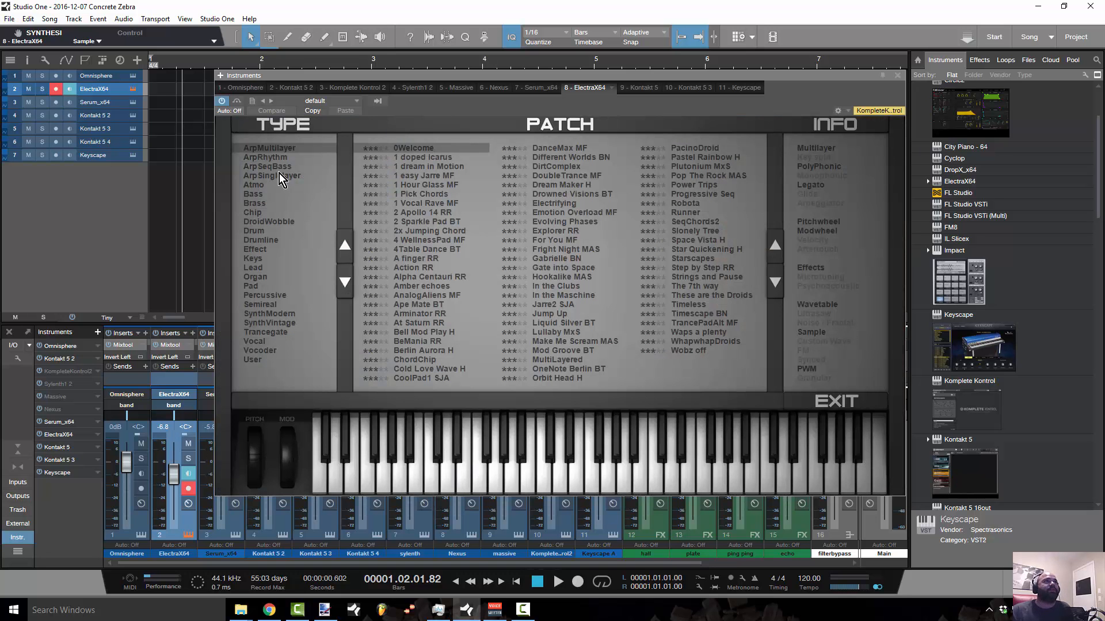
{"action": "left_click", "coordinate": [254, 258]}
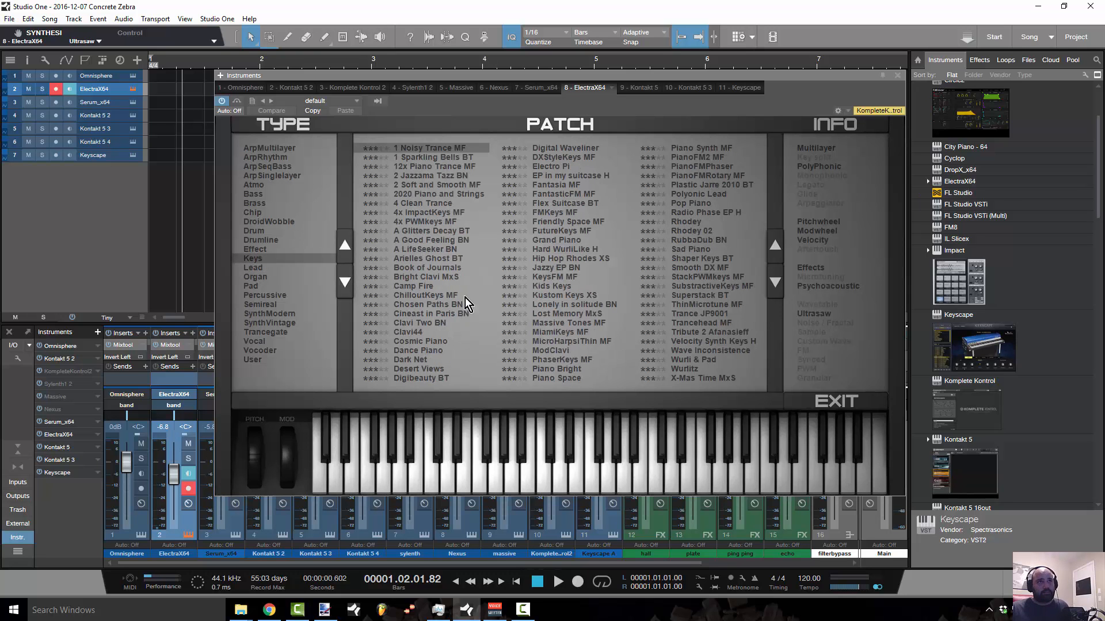
{"action": "left_click", "coordinate": [443, 214]}
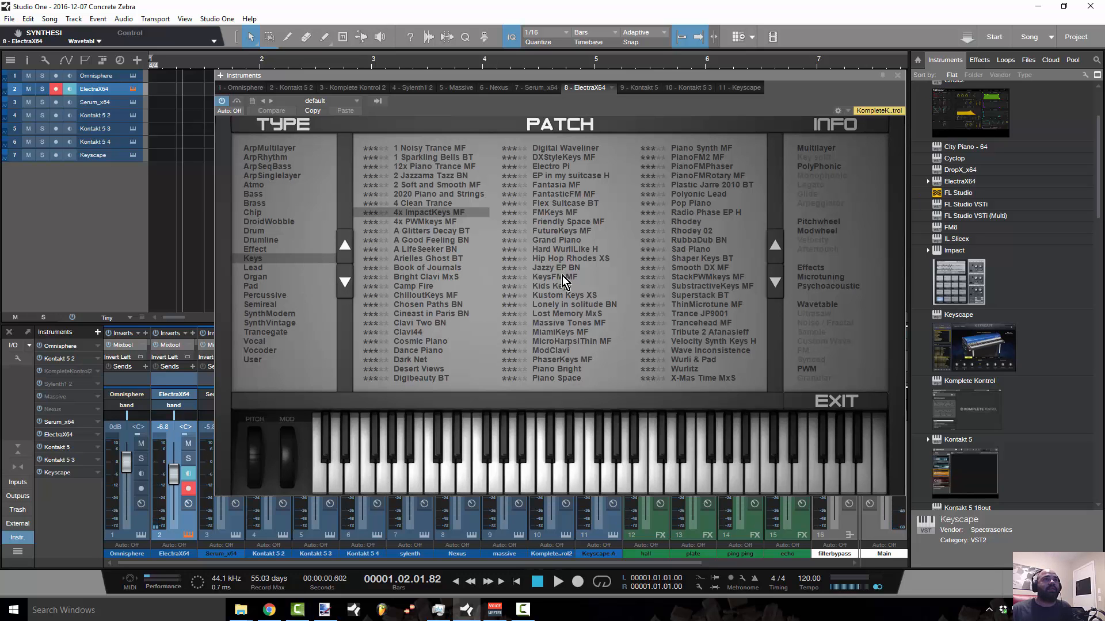
{"action": "left_click", "coordinate": [559, 168]}
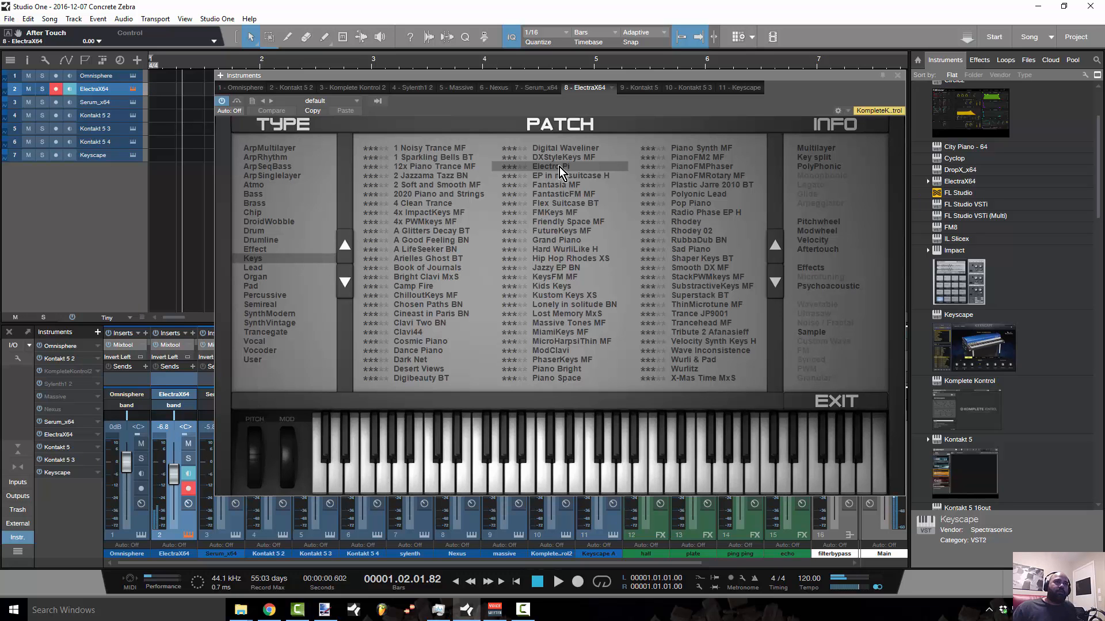
{"action": "left_click", "coordinate": [568, 220]}
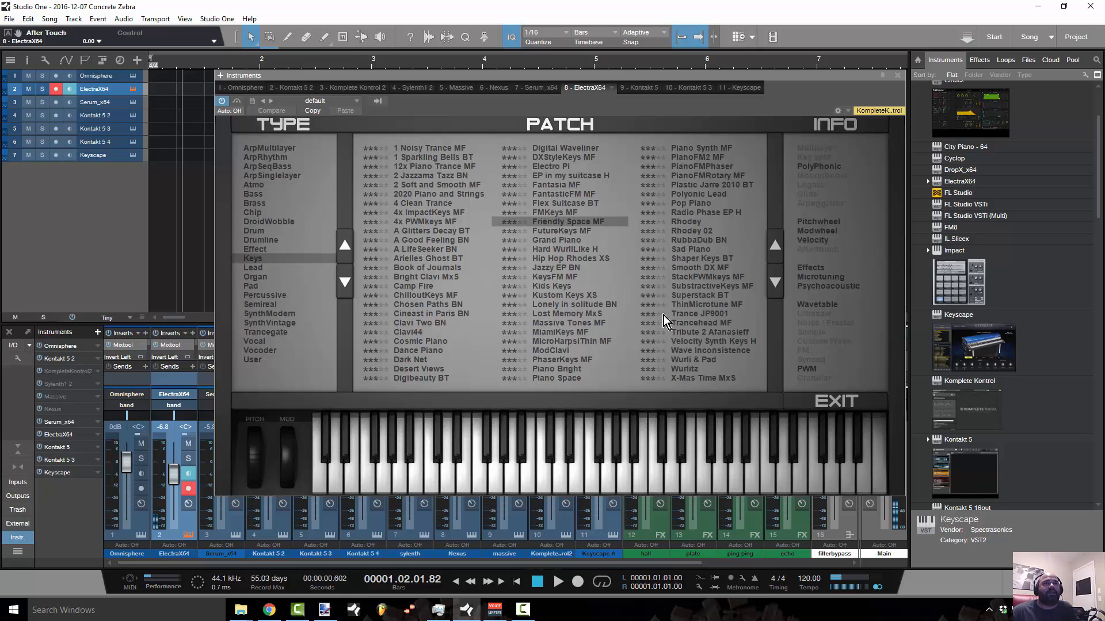
{"action": "key", "text": "Down"}
{"action": "key", "text": "Down"}
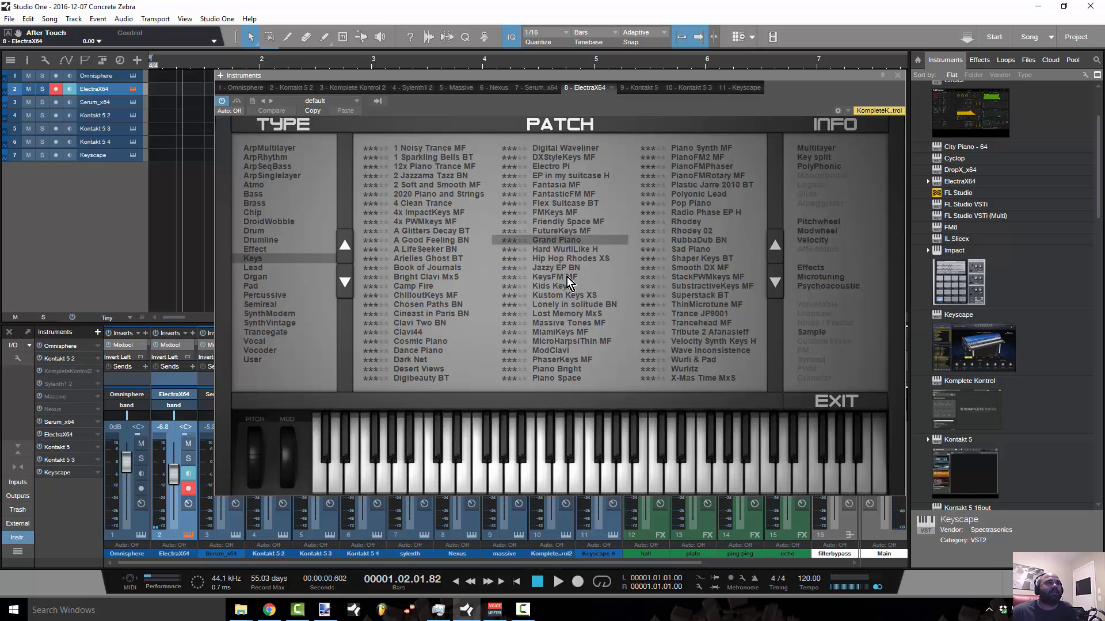
Step: Audition the ElectraX Lead patches Screamer1 MF and Screaming Sines BT
{"action": "left_click", "coordinate": [254, 268]}
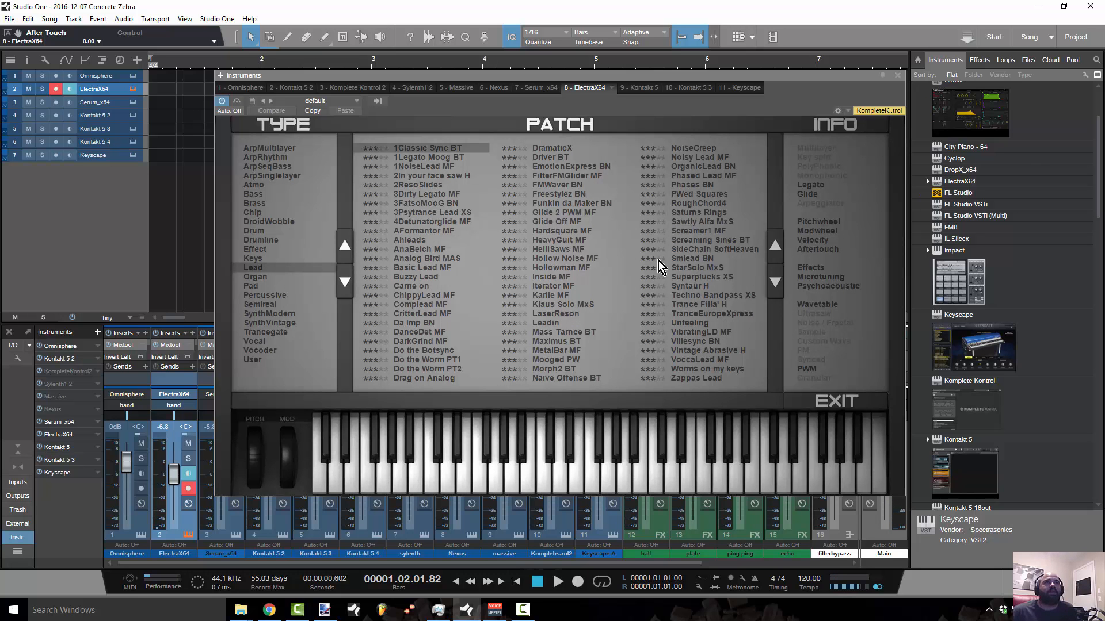
{"action": "left_click", "coordinate": [680, 233]}
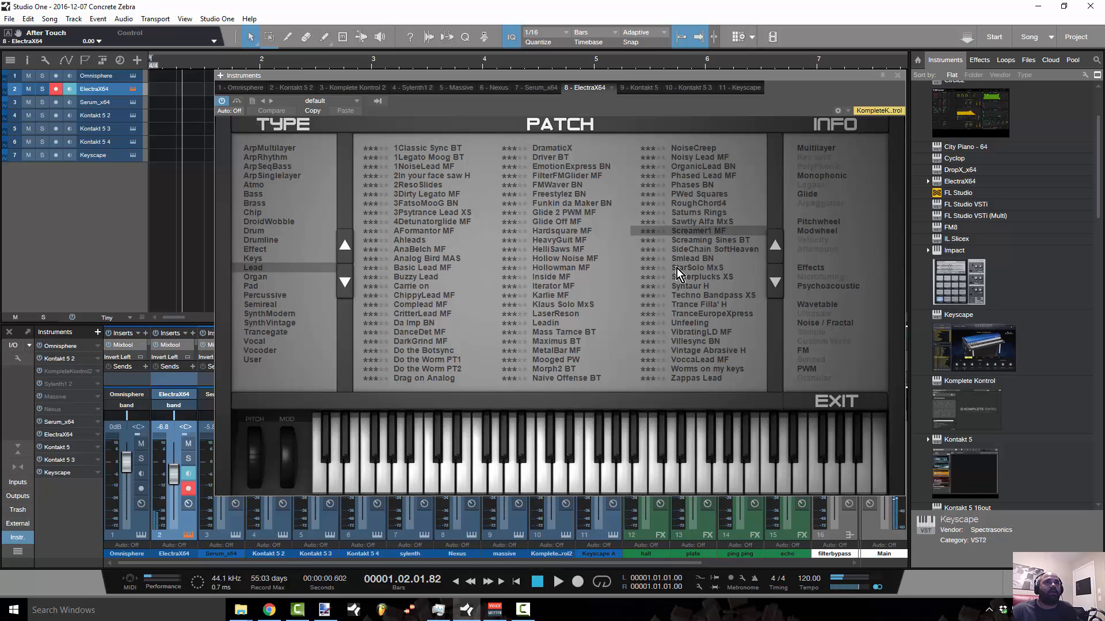
{"action": "left_click", "coordinate": [694, 240]}
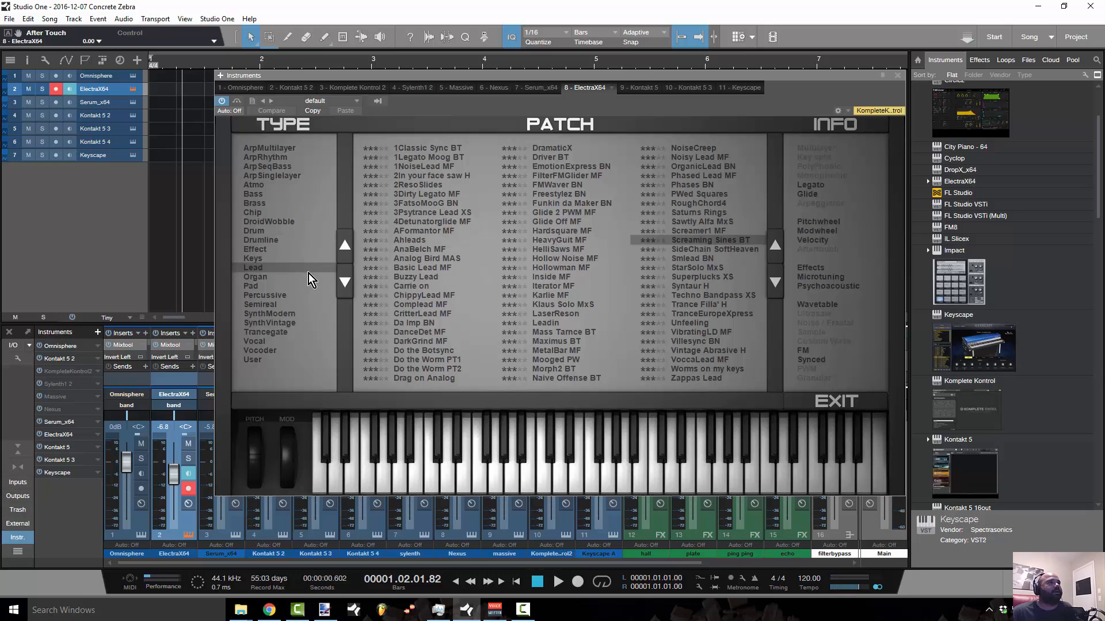
Step: Try the Atmo type's first patch, 0Etherrealities, and move on to the Bass type's 0FatAnne MF
{"action": "left_click", "coordinate": [264, 183]}
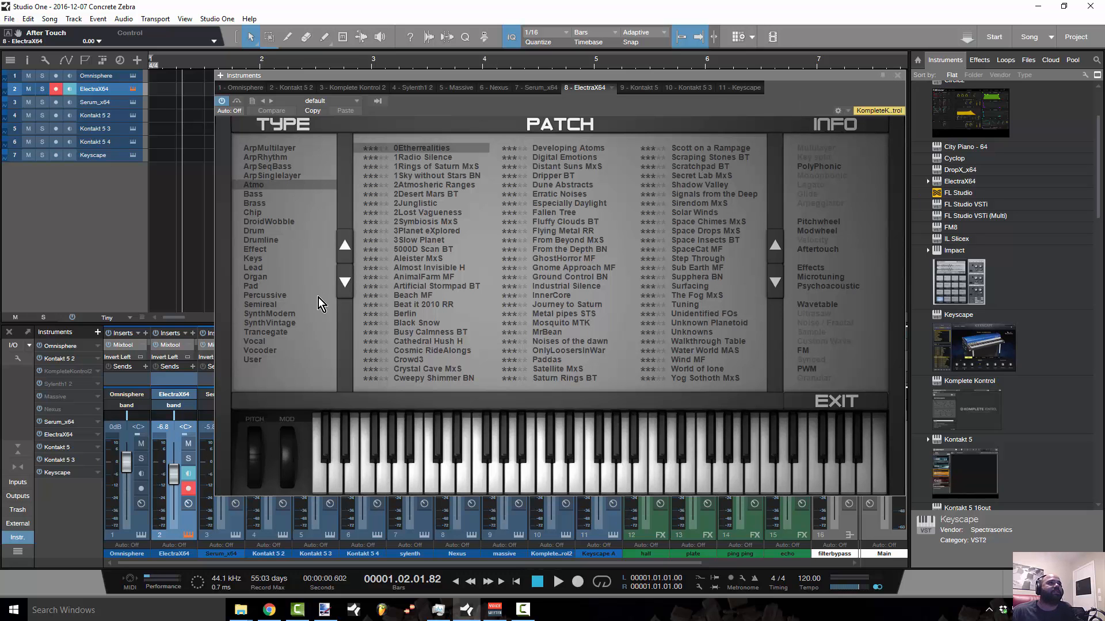
{"action": "left_click", "coordinate": [344, 282]}
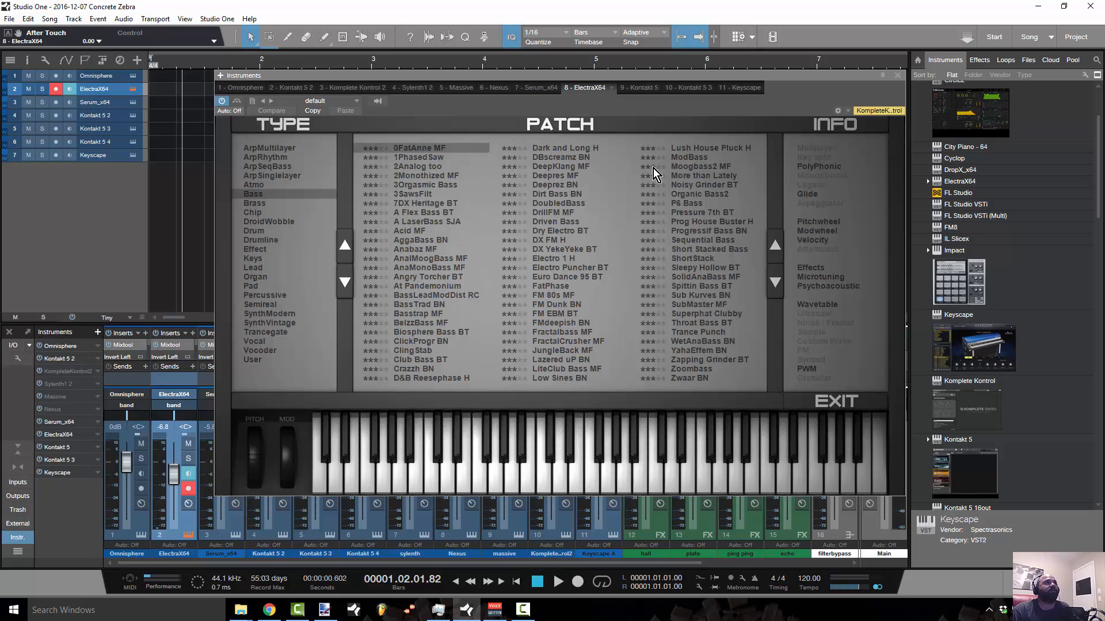
Step: Open the Serum_x64 track's instrument and browse oscillator A's Spectral and Vowel wavetable categories without loading one
{"action": "left_click", "coordinate": [106, 103]}
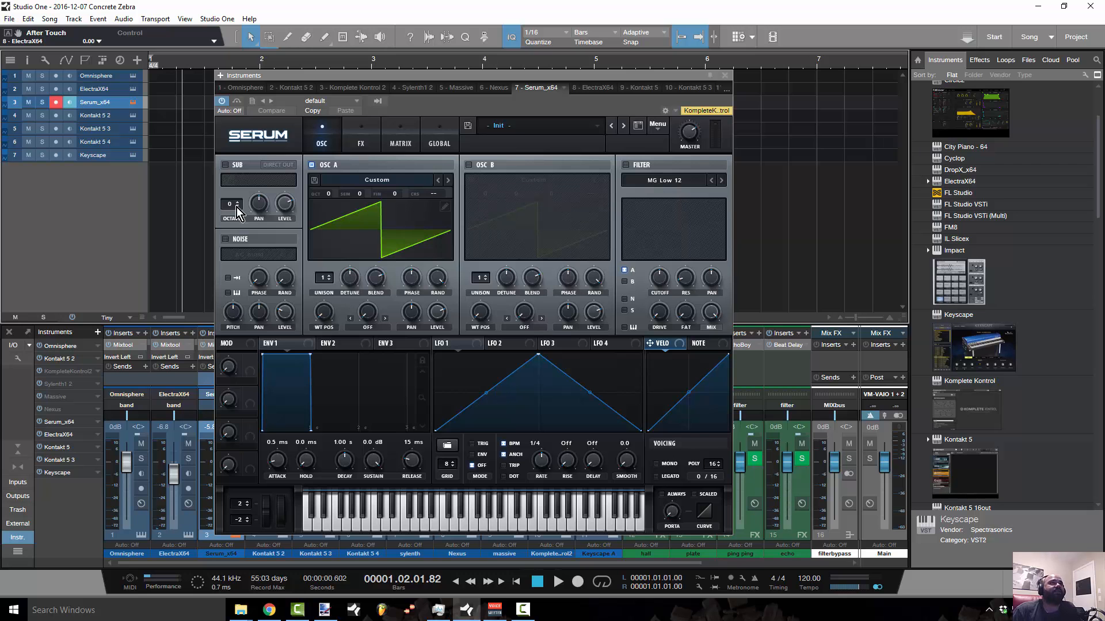
{"action": "left_click", "coordinate": [419, 181]}
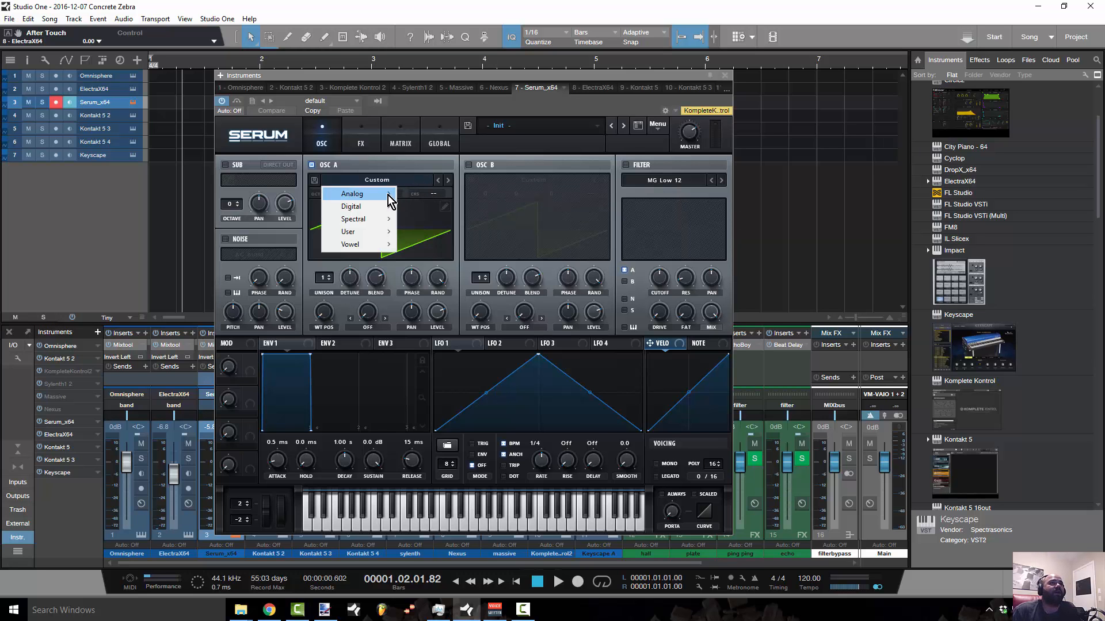
{"action": "mouse_move", "coordinate": [388, 210]}
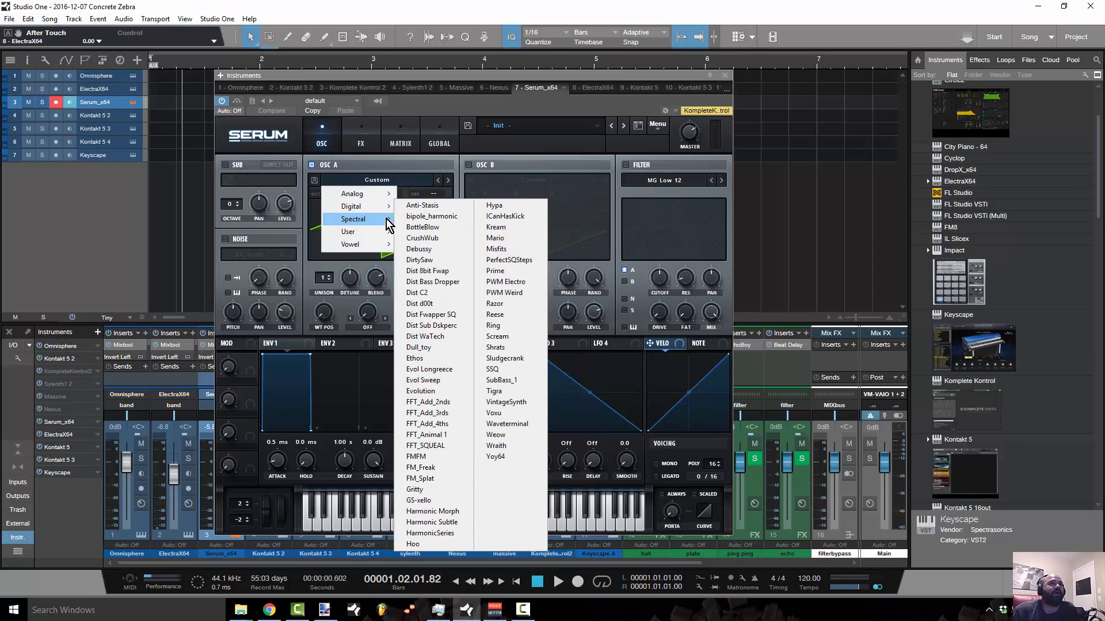
{"action": "mouse_move", "coordinate": [389, 236]}
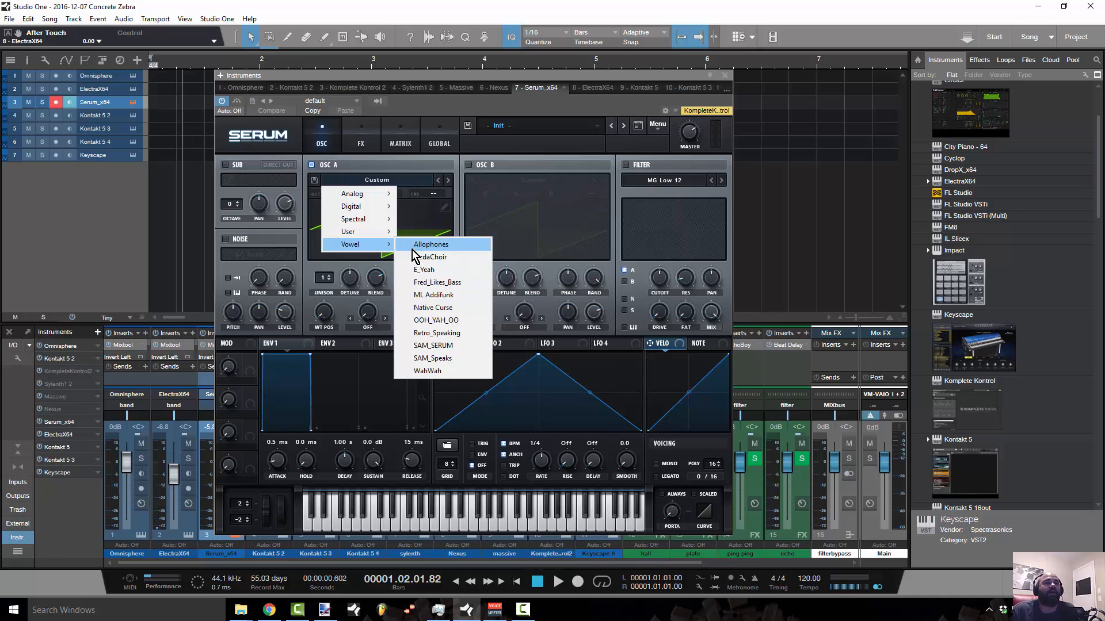
{"action": "left_click", "coordinate": [475, 152]}
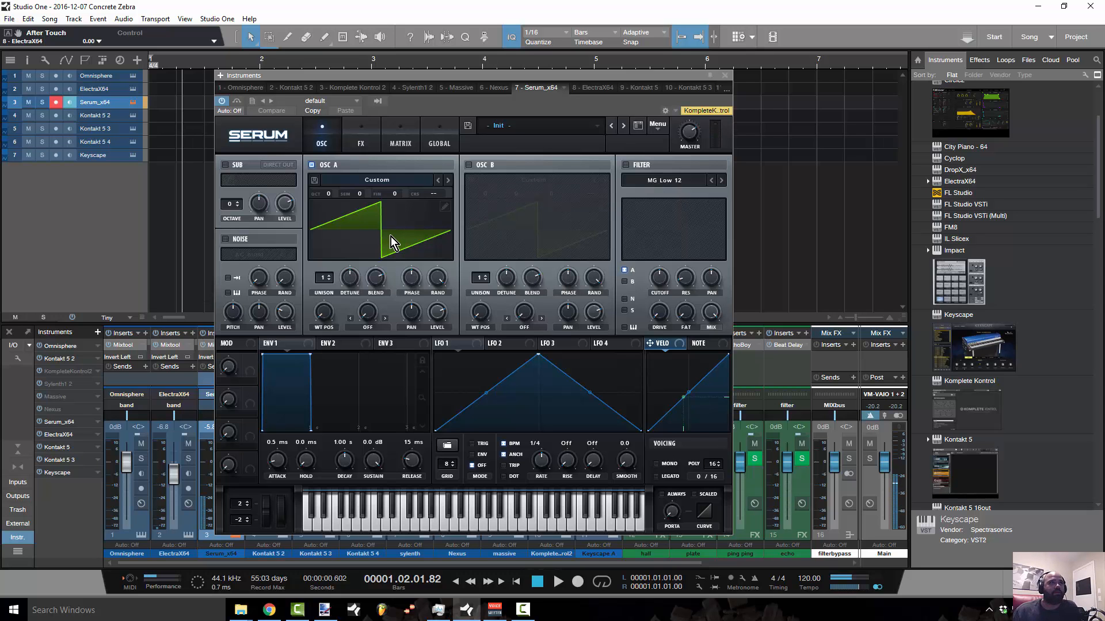
Step: Set Serum oscillator A to octave -2 with 5 unison voices and adjust its unison detune
{"action": "scroll", "coordinate": [331, 195], "scroll_direction": "down", "scroll_amount": 2}
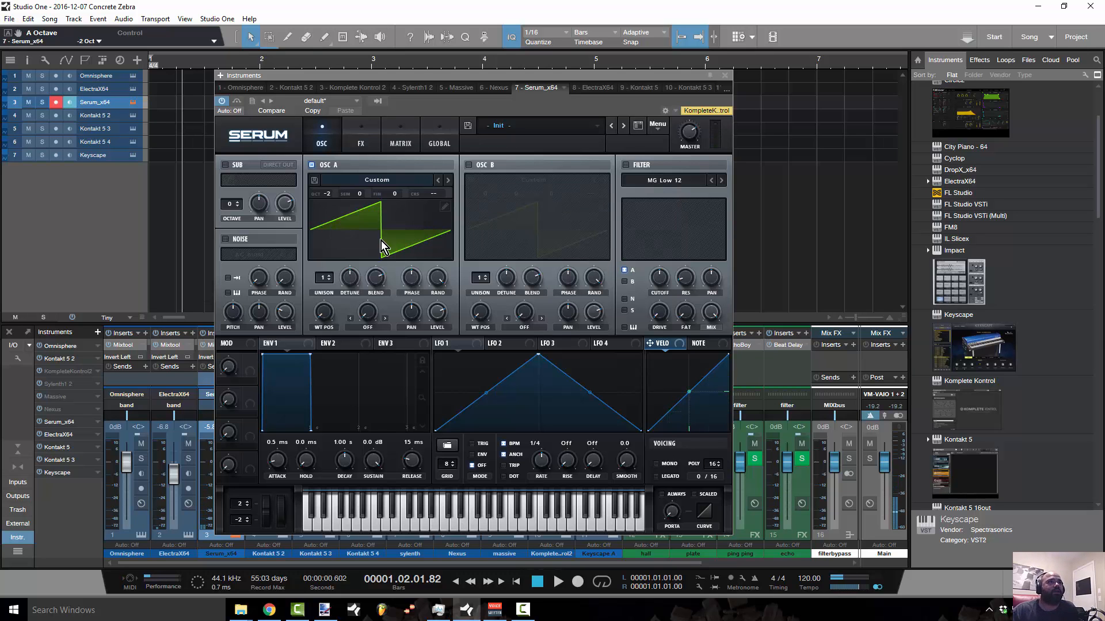
{"action": "left_click_drag", "start_coordinate": [349, 278], "coordinate": [352, 291]}
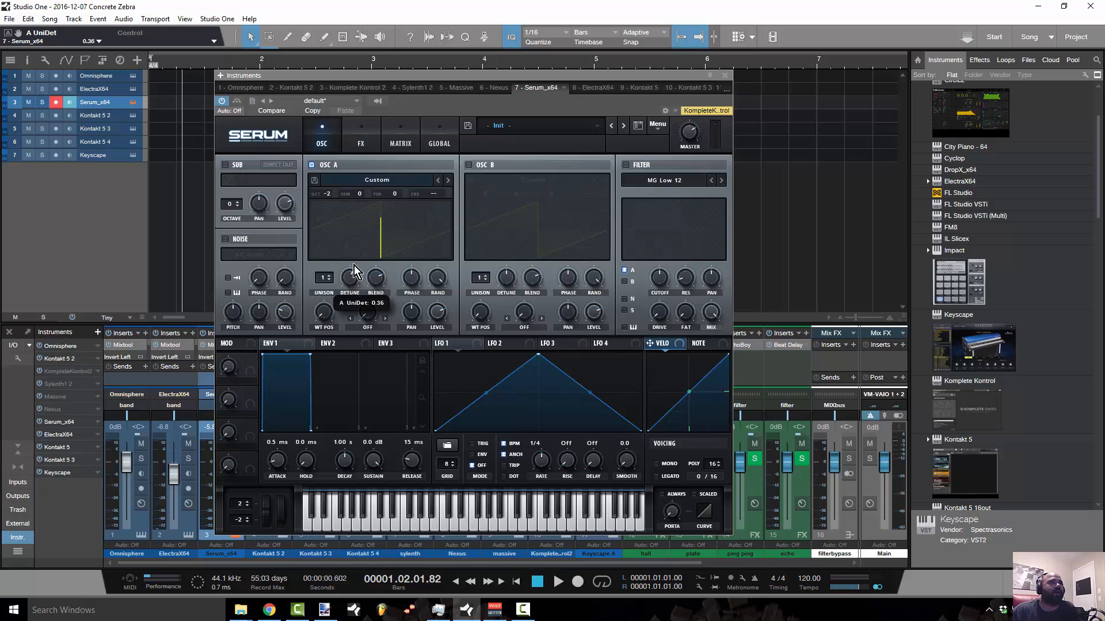
{"action": "scroll", "coordinate": [335, 280], "scroll_direction": "up", "scroll_amount": 4}
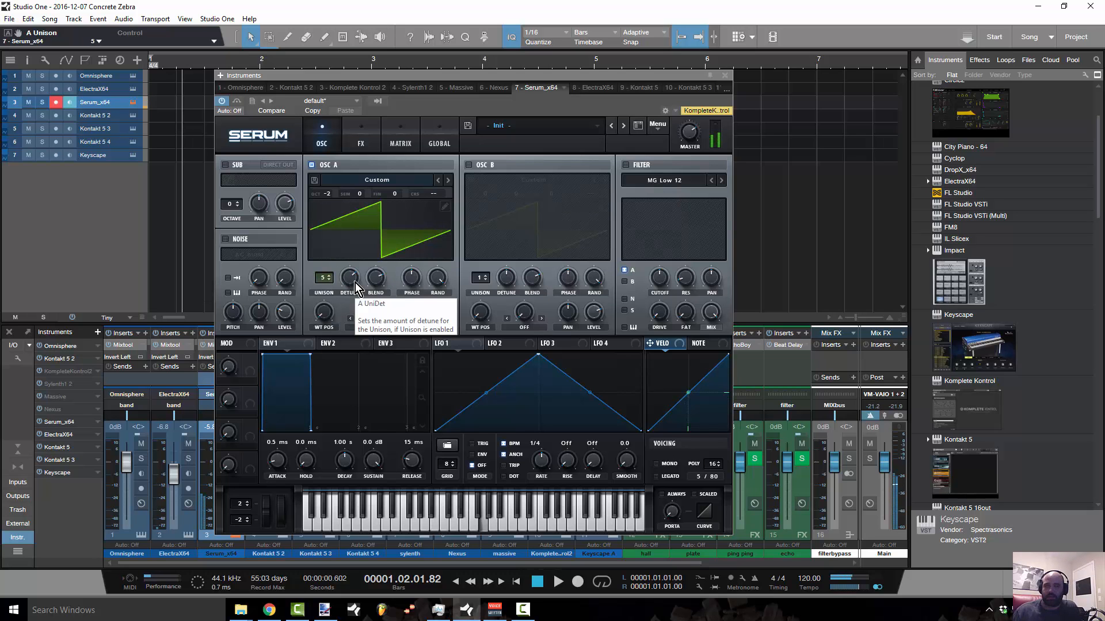
{"action": "scroll", "coordinate": [348, 285], "scroll_direction": "up", "scroll_amount": 3}
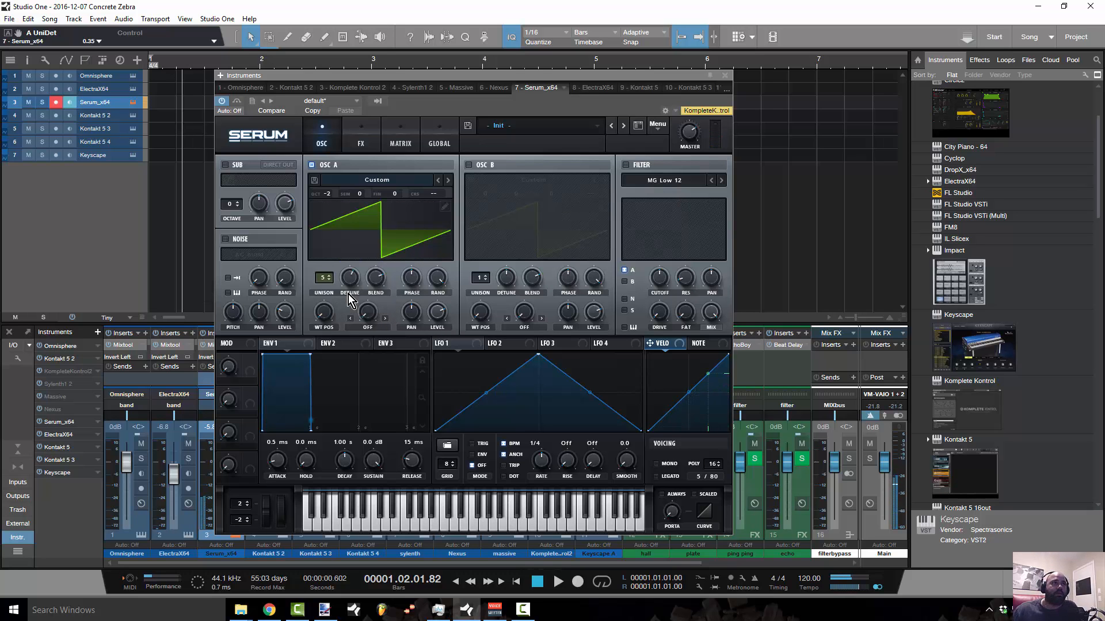
{"action": "left_click_drag", "start_coordinate": [351, 285], "coordinate": [352, 287]}
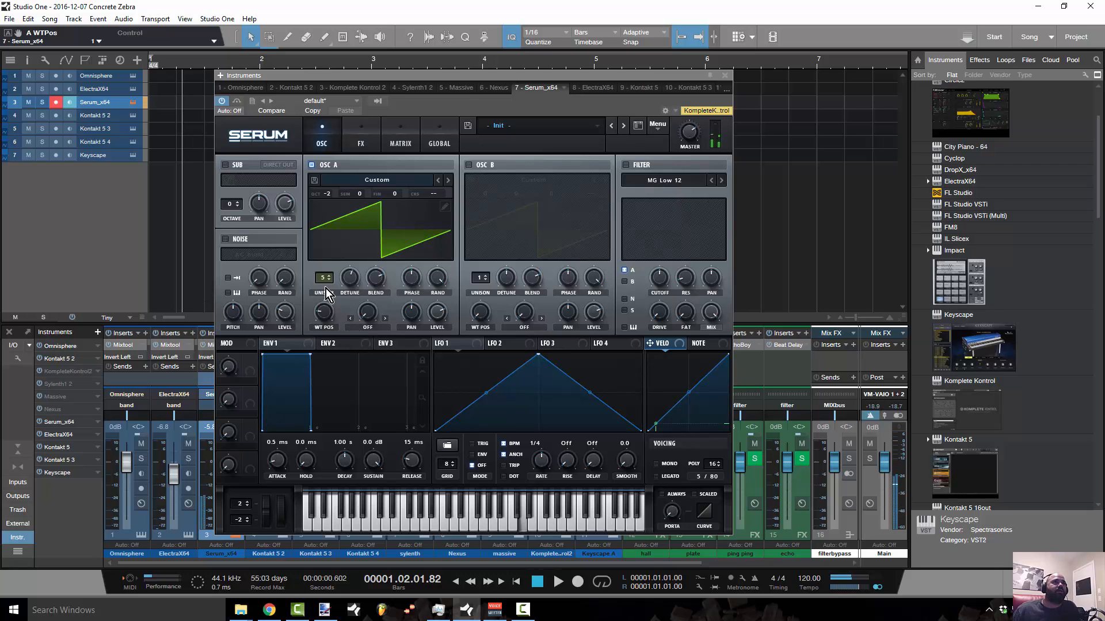
Step: Enable Serum oscillator B and load the Analog wavetable PWM MG into it
{"action": "left_click", "coordinate": [468, 166]}
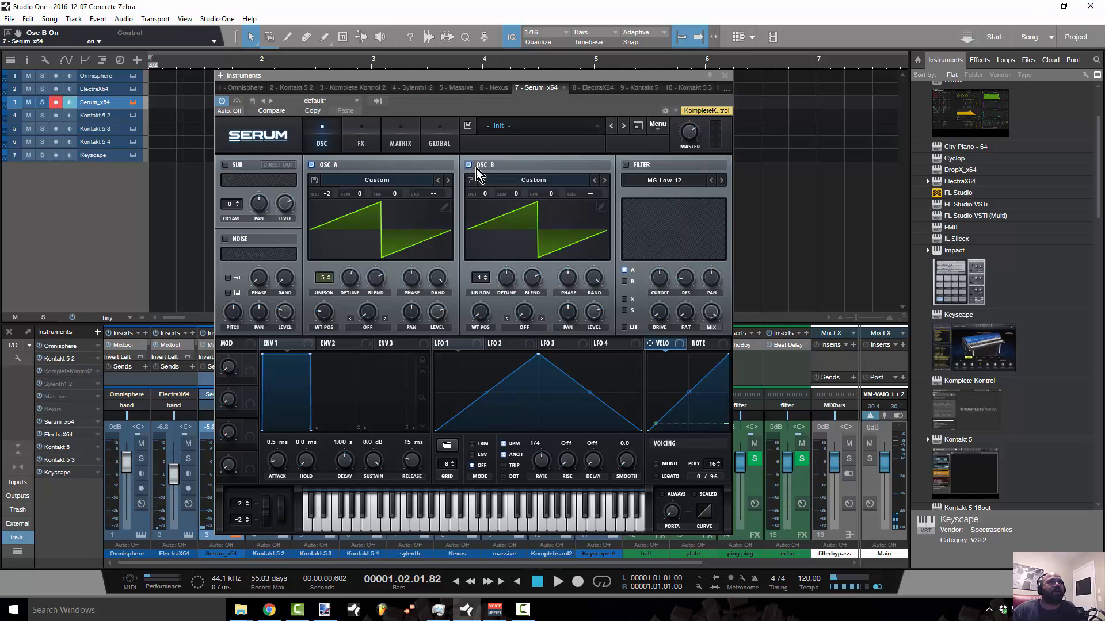
{"action": "left_click", "coordinate": [579, 182]}
{"action": "mouse_move", "coordinate": [543, 195]}
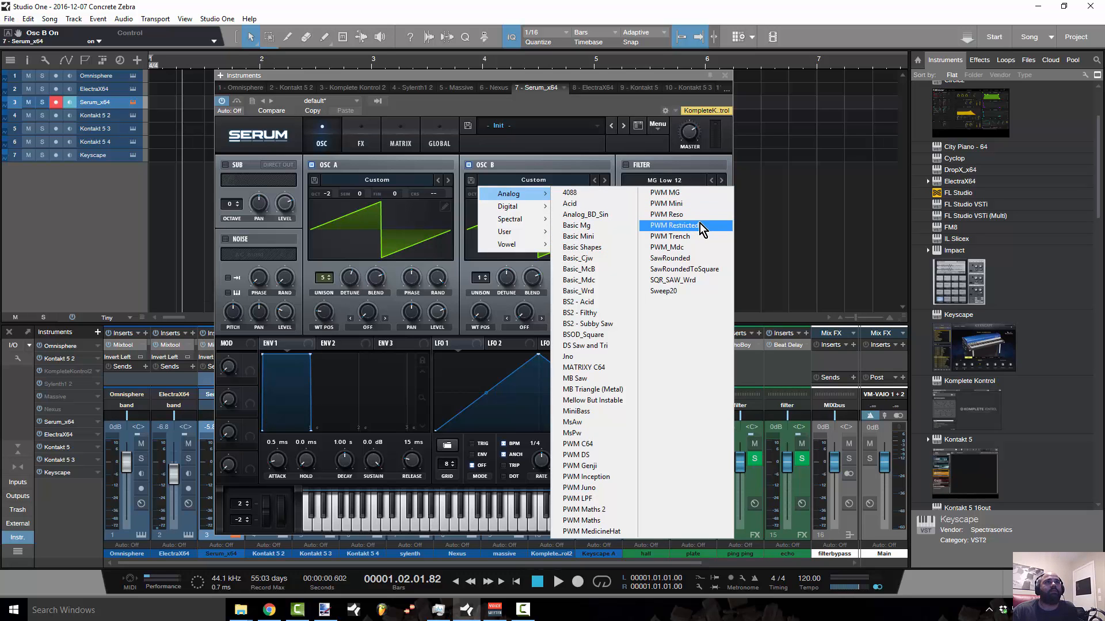
{"action": "left_click", "coordinate": [682, 196]}
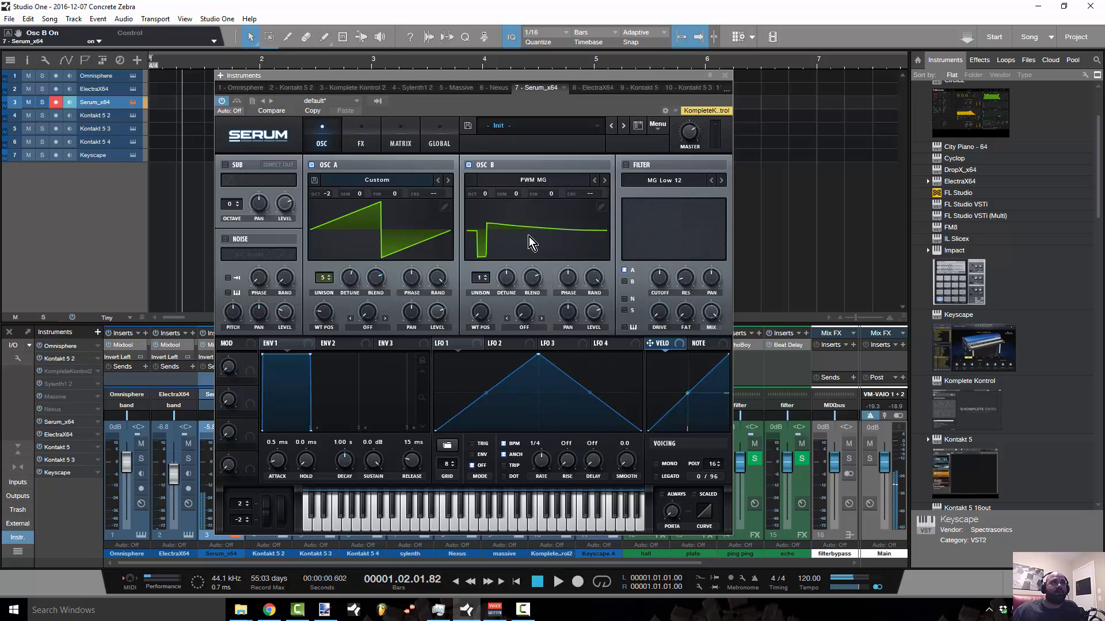
Step: Set oscillator B to 3 unison voices, detune 0.20 and octave -1, and enable the MG Low 12 filter
{"action": "left_click", "coordinate": [488, 276]}
{"action": "left_click", "coordinate": [488, 277]}
{"action": "left_click_drag", "start_coordinate": [499, 278], "coordinate": [500, 264]}
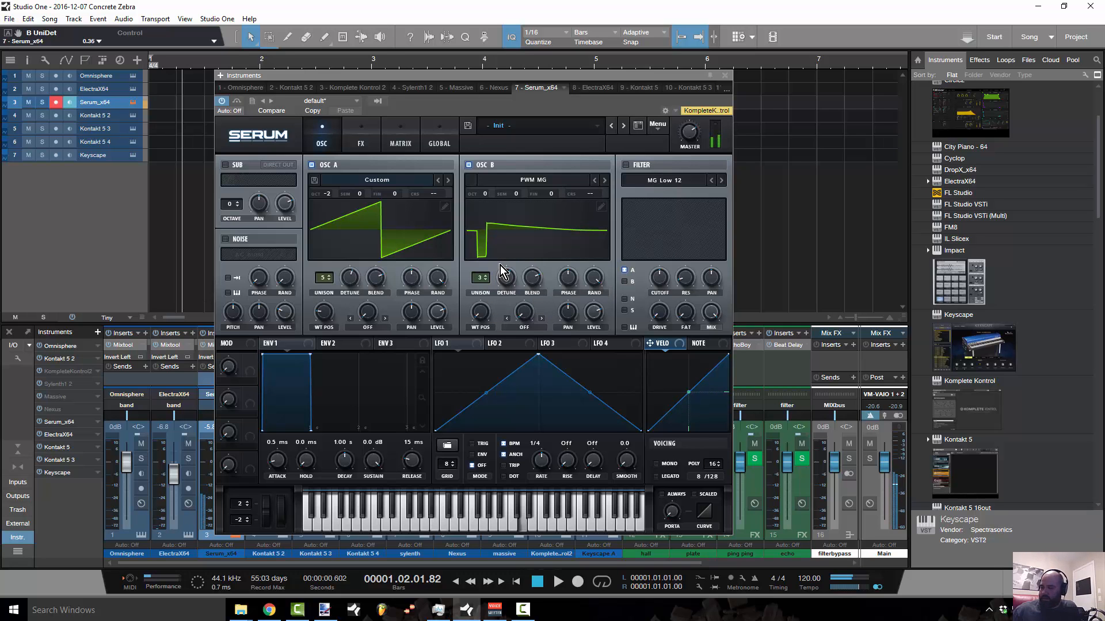
{"action": "left_click_drag", "start_coordinate": [517, 282], "coordinate": [514, 300]}
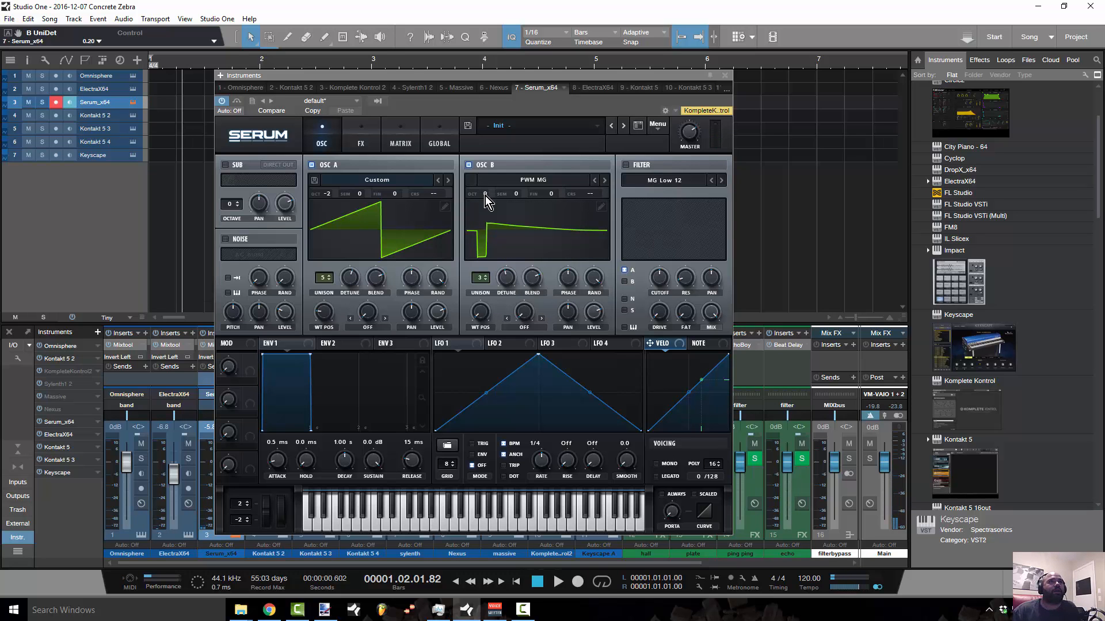
{"action": "scroll", "coordinate": [485, 196], "scroll_direction": "down", "scroll_amount": 1}
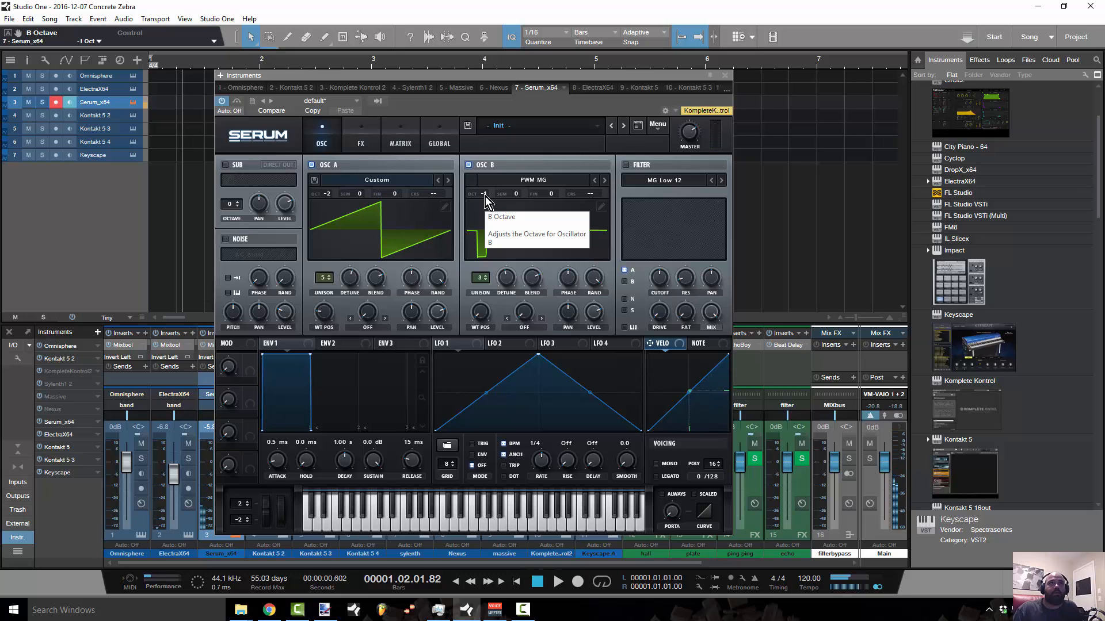
{"action": "left_click", "coordinate": [626, 165]}
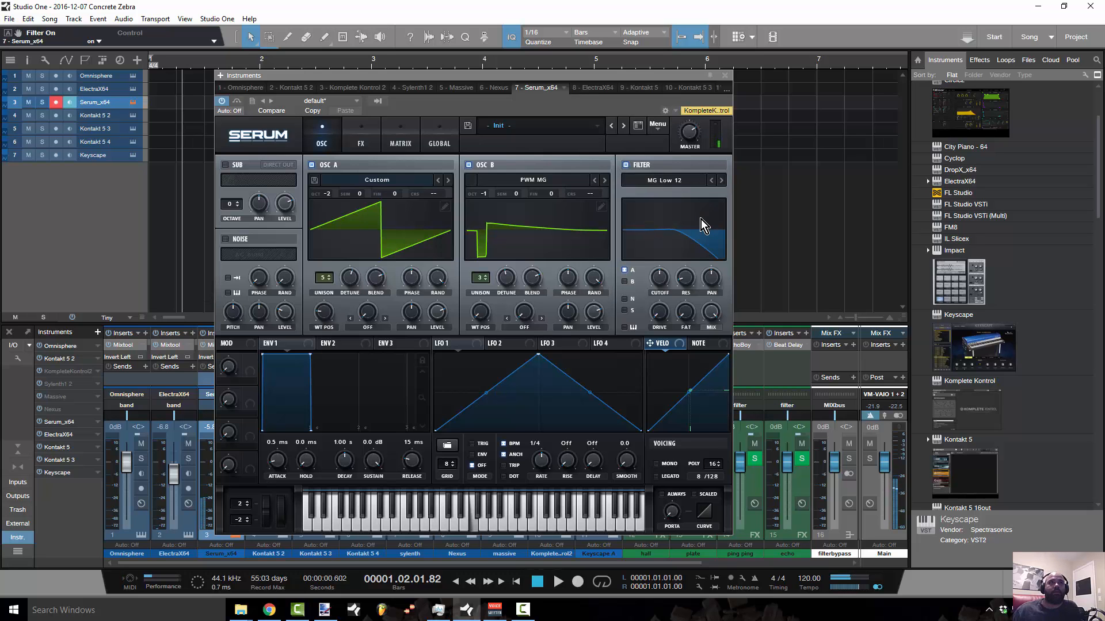
Step: Enable Serum's reverb, distortion and flanger effects and try adjusting the flanger's rate
{"action": "left_click", "coordinate": [368, 137]}
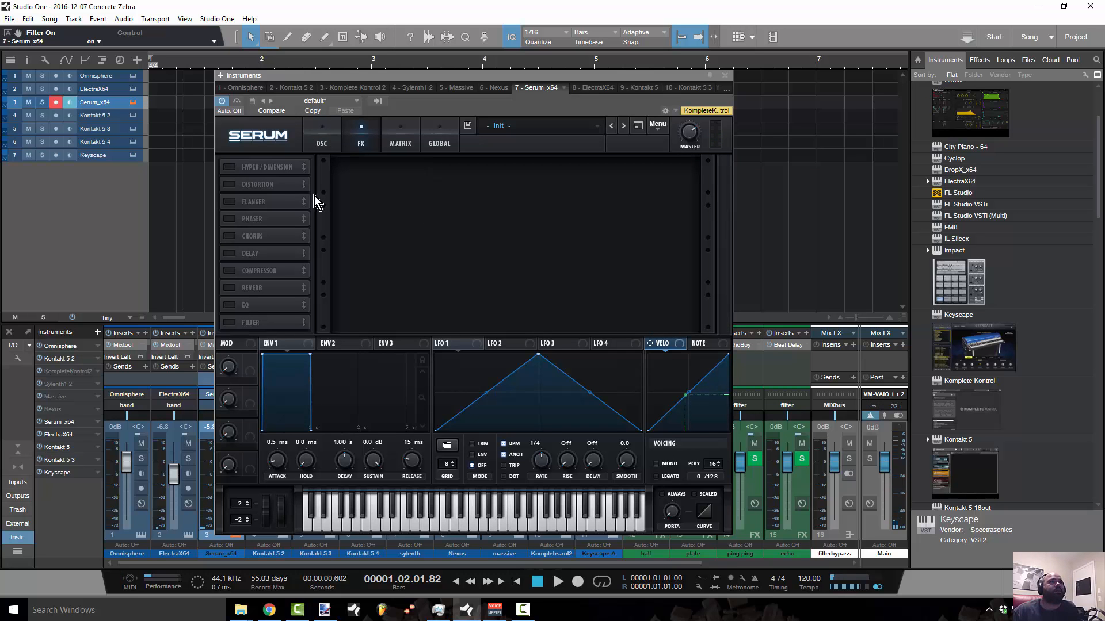
{"action": "left_click", "coordinate": [229, 288]}
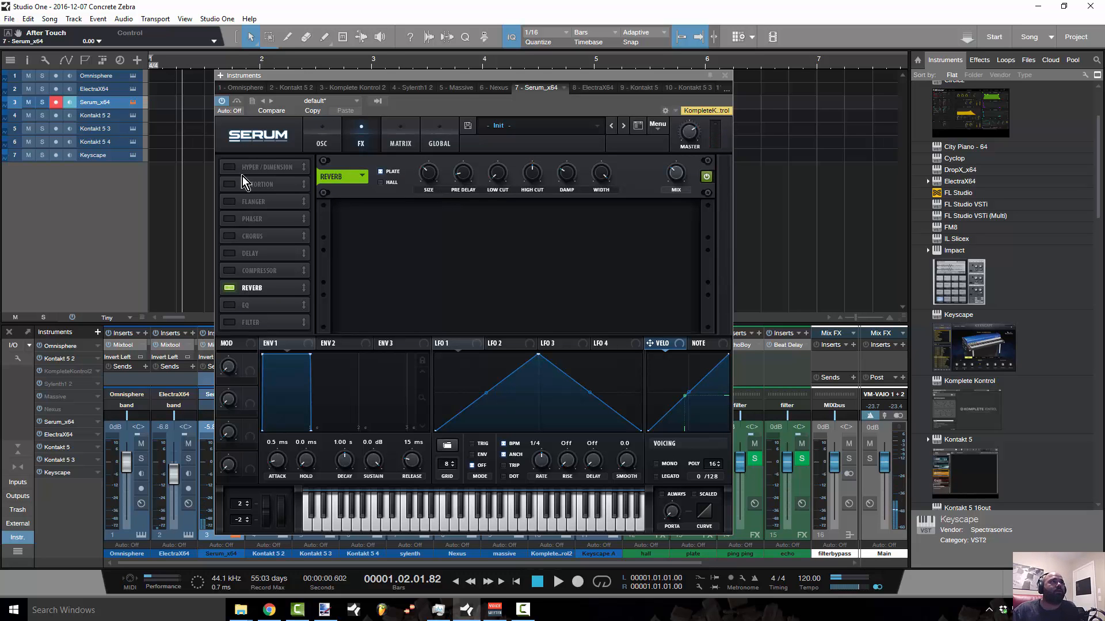
{"action": "left_click", "coordinate": [229, 184]}
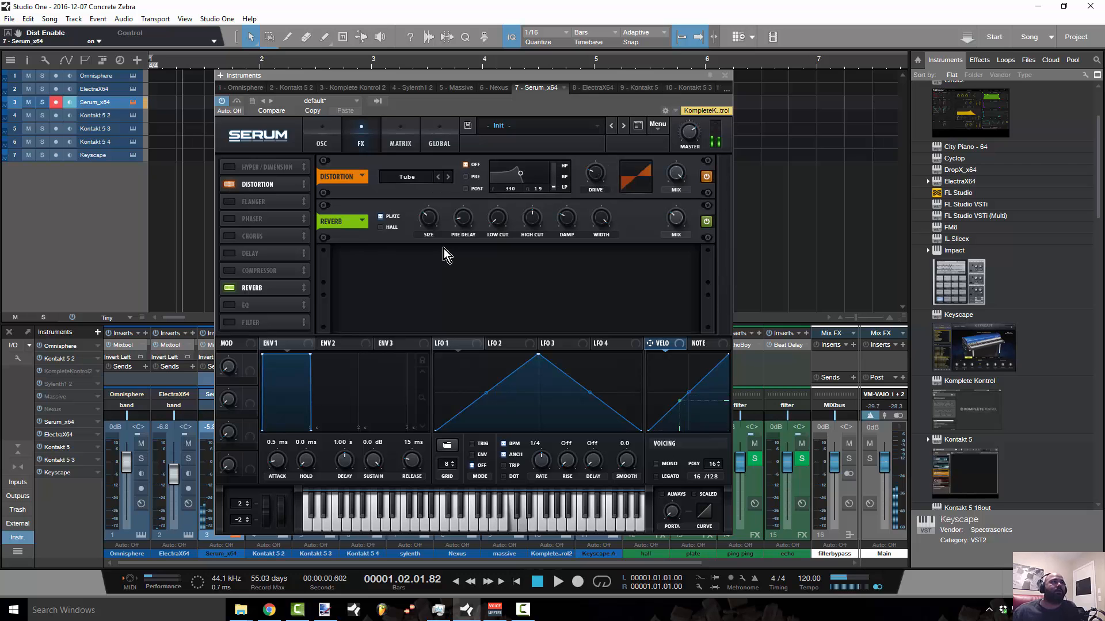
{"action": "left_click", "coordinate": [229, 202]}
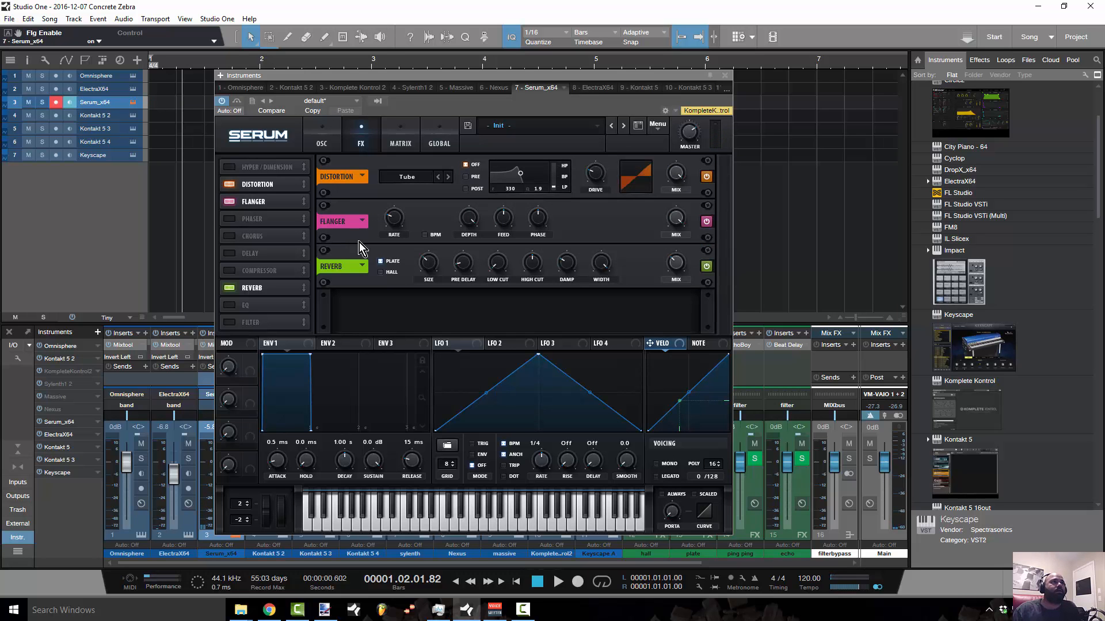
{"action": "left_click", "coordinate": [394, 220]}
{"action": "left_click_drag", "start_coordinate": [393, 220], "coordinate": [387, 215]}
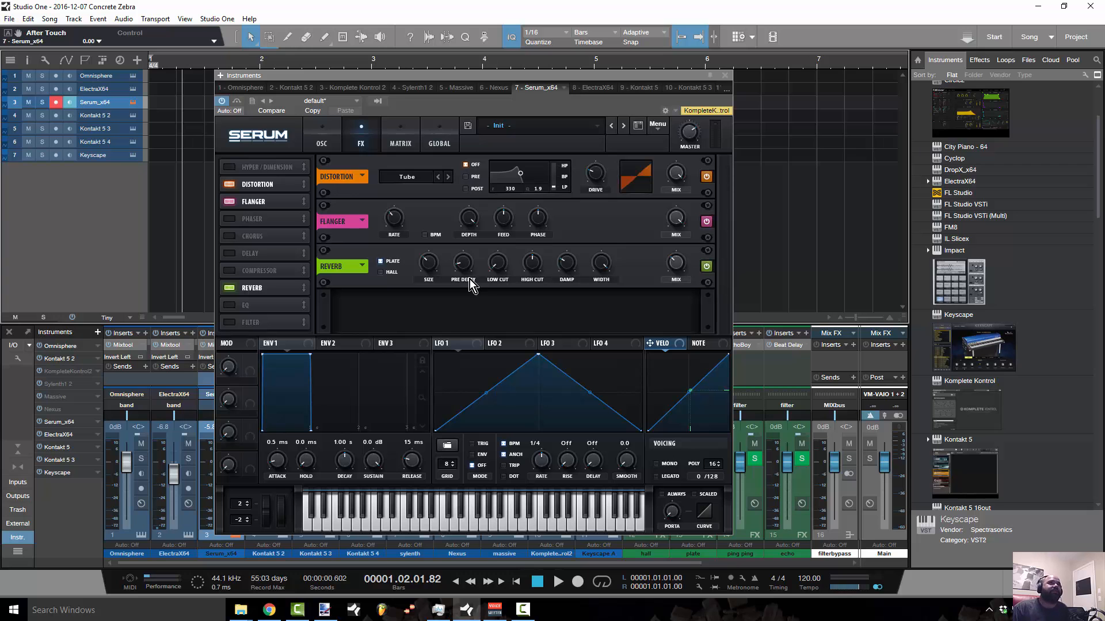
Step: Turn off the distortion, flanger and reverb effects in Serum
{"action": "left_click", "coordinate": [233, 185]}
{"action": "left_click", "coordinate": [230, 202]}
{"action": "left_click", "coordinate": [232, 288]}
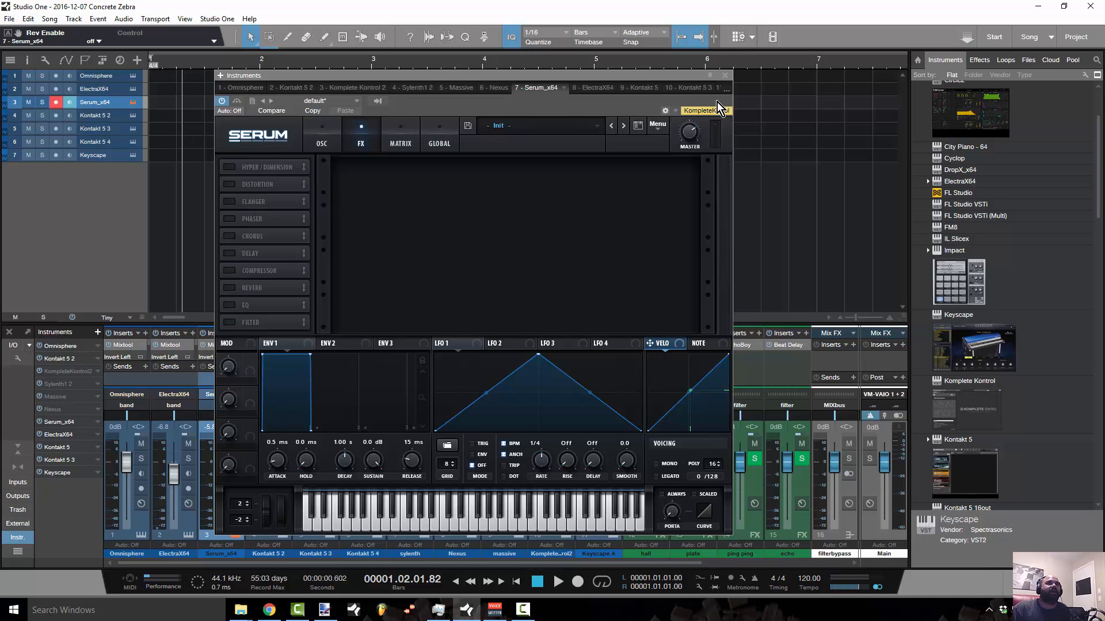
Step: Close Serum, place the Keyscape track directly below the Serum_x64 track and open its instrument
{"action": "left_click", "coordinate": [725, 77]}
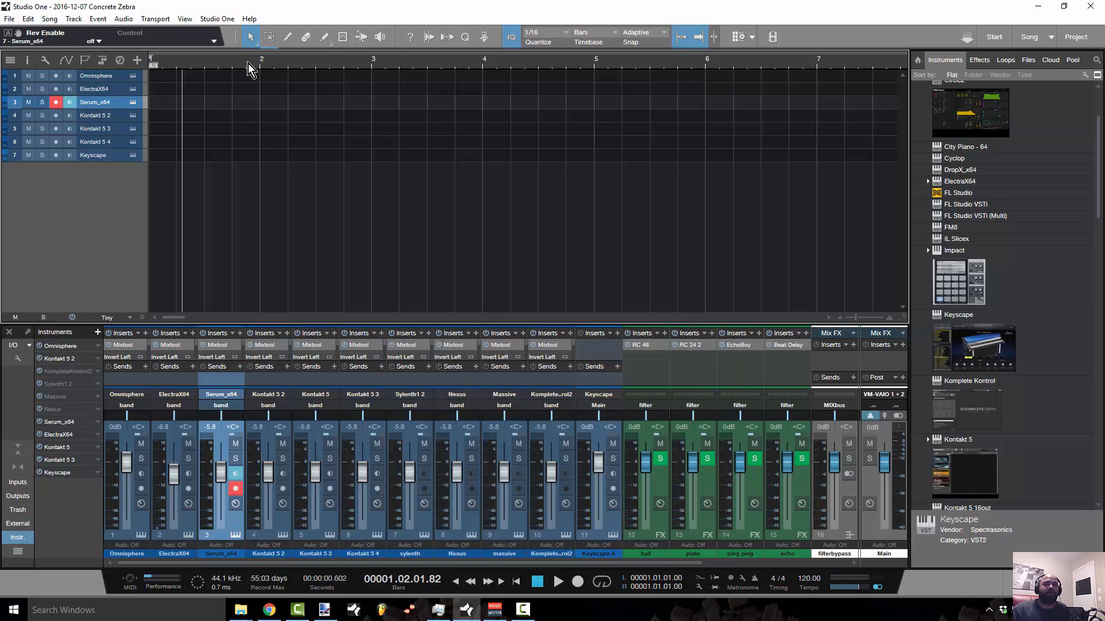
{"action": "left_click", "coordinate": [118, 157]}
{"action": "left_click_drag", "start_coordinate": [118, 117], "coordinate": [134, 122]}
{"action": "left_click", "coordinate": [132, 115]}
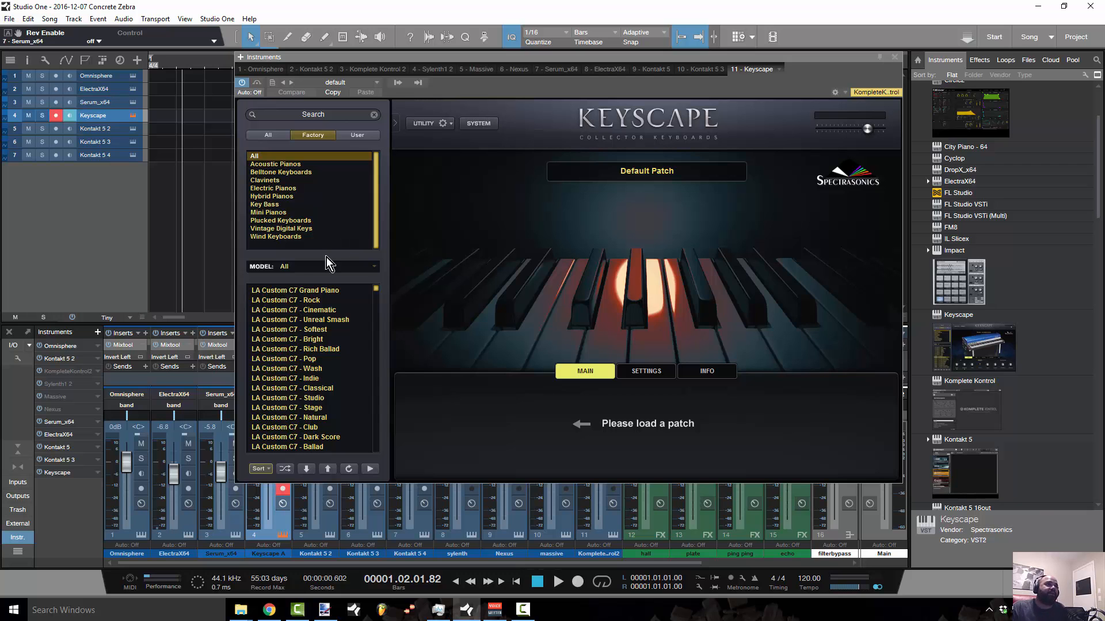
Step: Audition the Keyscape patches LA Custom C7 Grand Piano, LA Custom C7 - Wash, Natural and Dark Score
{"action": "left_click", "coordinate": [301, 291]}
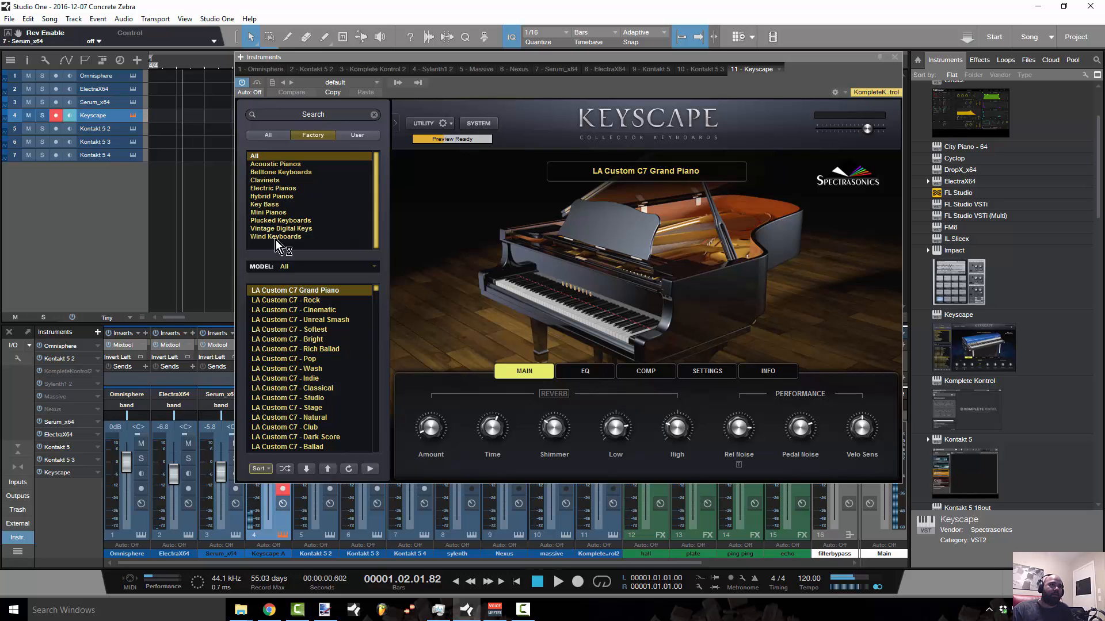
{"action": "left_click", "coordinate": [309, 370]}
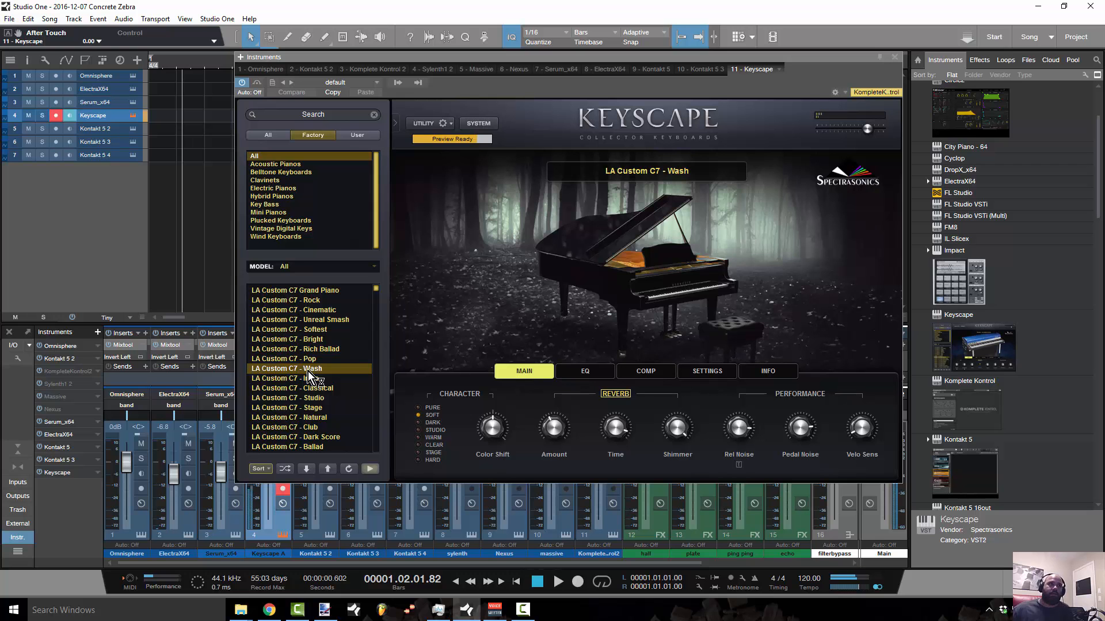
{"action": "left_click", "coordinate": [314, 419]}
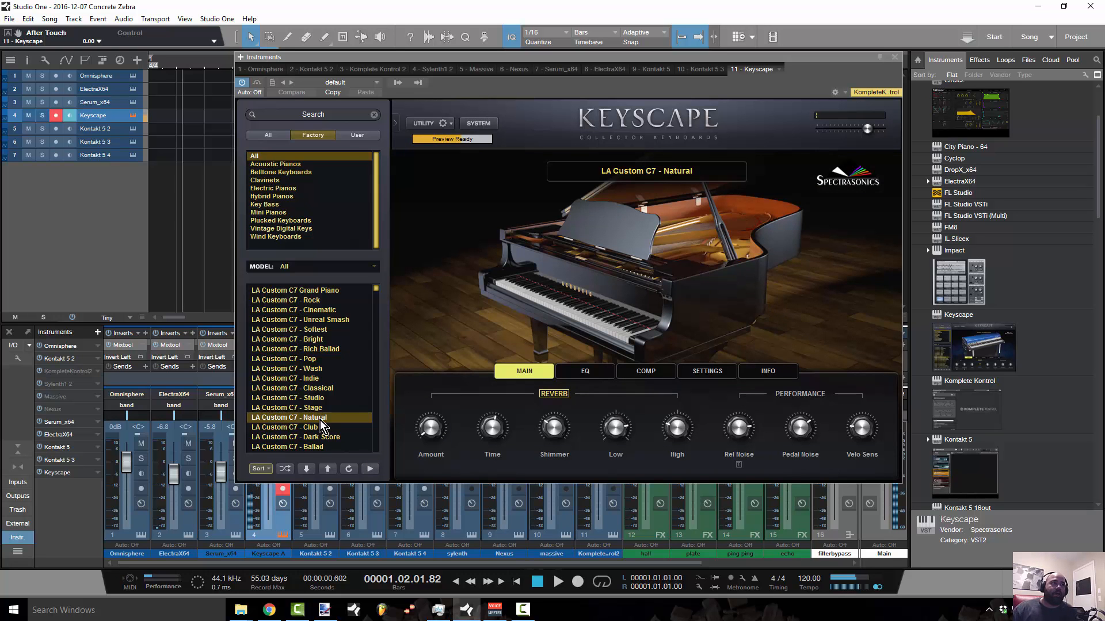
{"action": "left_click", "coordinate": [315, 437]}
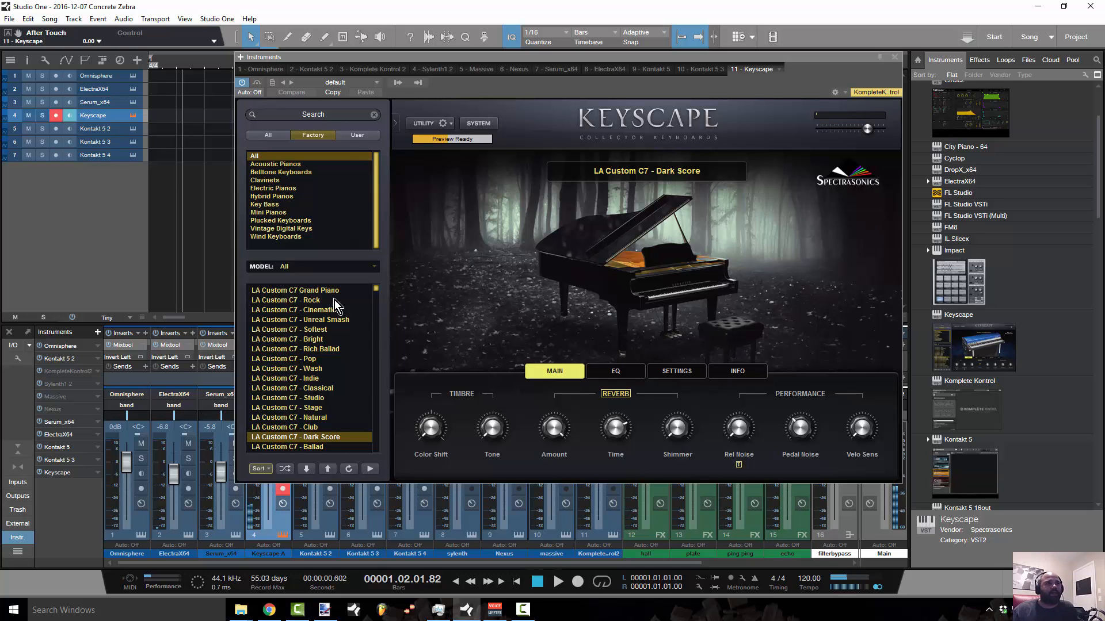
Step: Audition the Keyscape patches Rhodes - LA Custom Warm, Rhodes - Classic Amp Early 70s and Rhodes - Classic Mellow Dark Phase
{"action": "scroll", "coordinate": [346, 351], "scroll_direction": "down", "scroll_amount": 4}
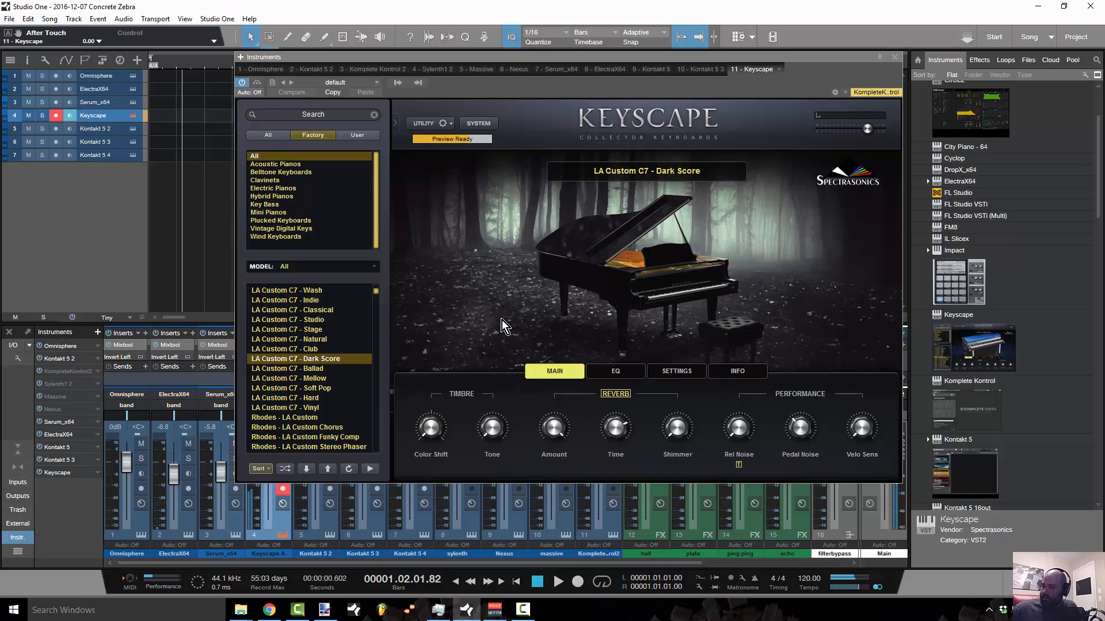
{"action": "scroll", "coordinate": [295, 374], "scroll_direction": "down", "scroll_amount": 4}
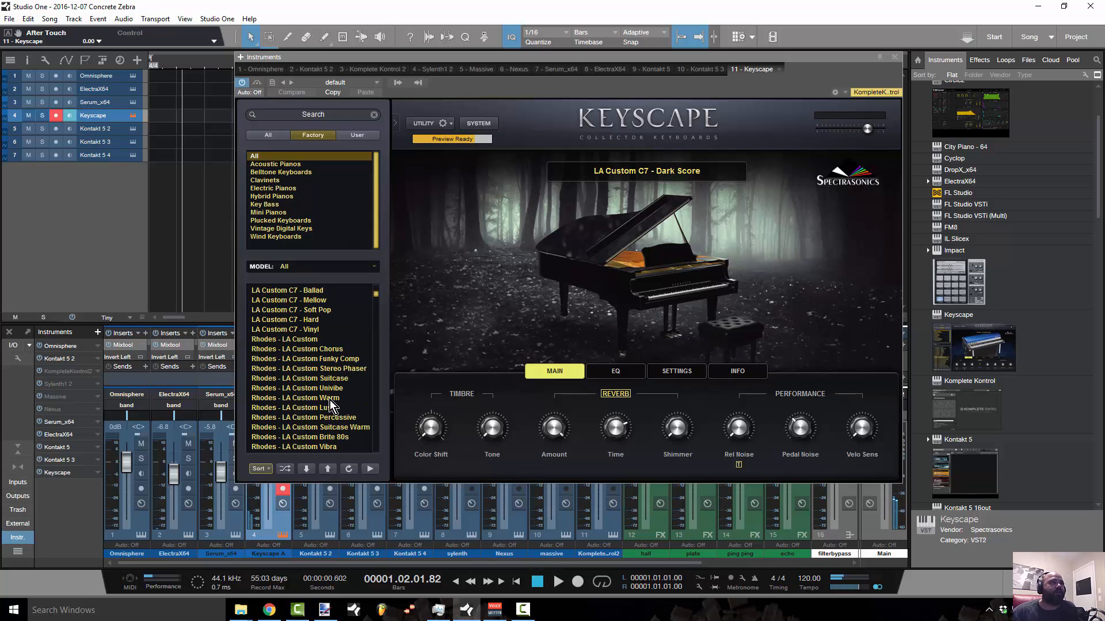
{"action": "left_click", "coordinate": [316, 361]}
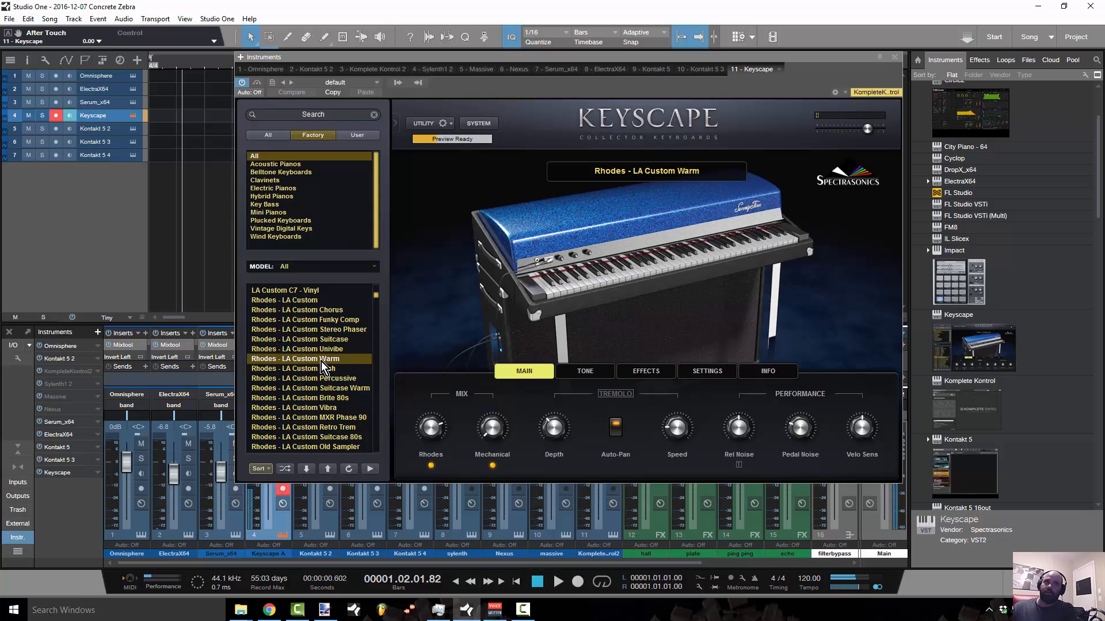
{"action": "scroll", "coordinate": [321, 368], "scroll_direction": "down", "scroll_amount": 4}
{"action": "scroll", "coordinate": [320, 380], "scroll_direction": "down", "scroll_amount": 1}
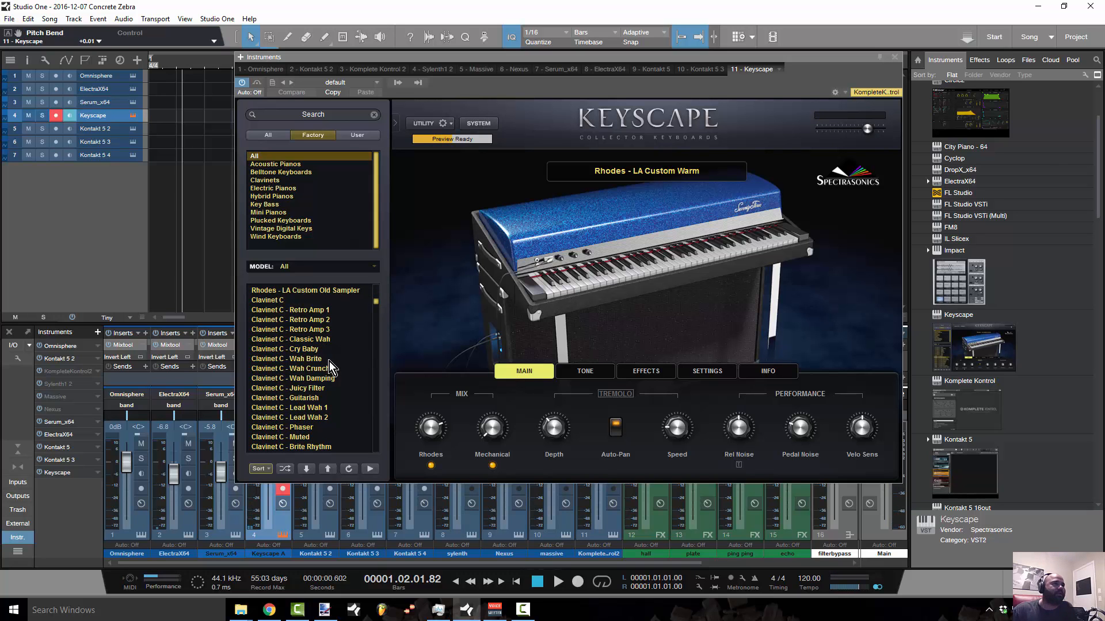
{"action": "scroll", "coordinate": [329, 362], "scroll_direction": "down", "scroll_amount": 8}
{"action": "scroll", "coordinate": [331, 366], "scroll_direction": "down", "scroll_amount": 4}
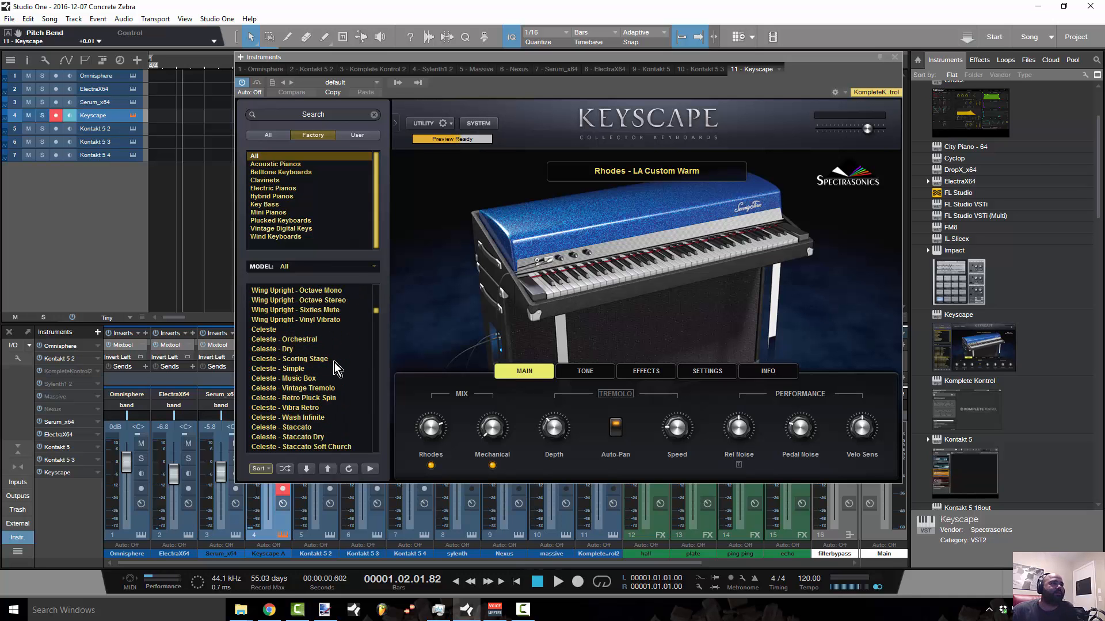
{"action": "left_click", "coordinate": [334, 363]}
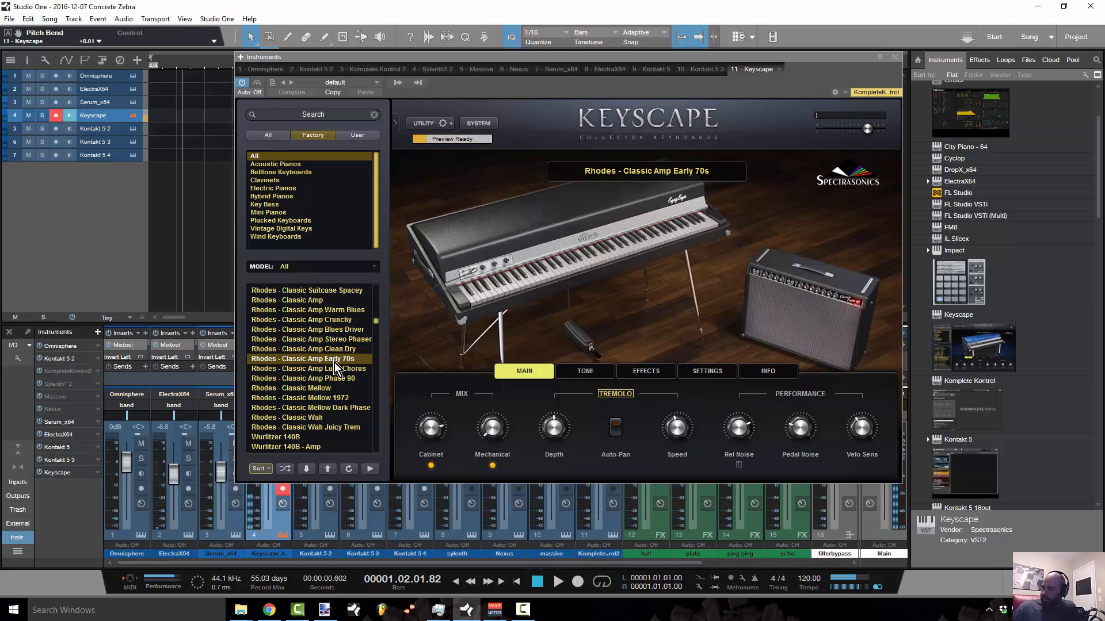
{"action": "left_click", "coordinate": [356, 408]}
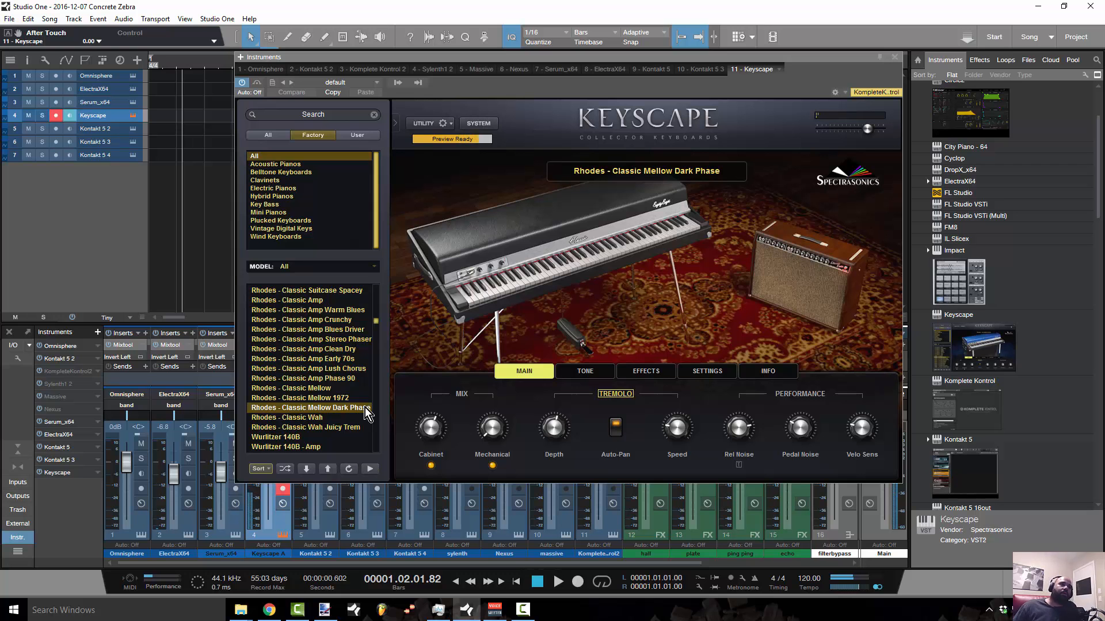
Step: Audition the Keyscape patches Duo - LA Piano + LA Rhodes and Duo - LA Piano + MKS EP
{"action": "scroll", "coordinate": [336, 381], "scroll_direction": "down", "scroll_amount": 3}
{"action": "scroll", "coordinate": [337, 391], "scroll_direction": "down", "scroll_amount": 2}
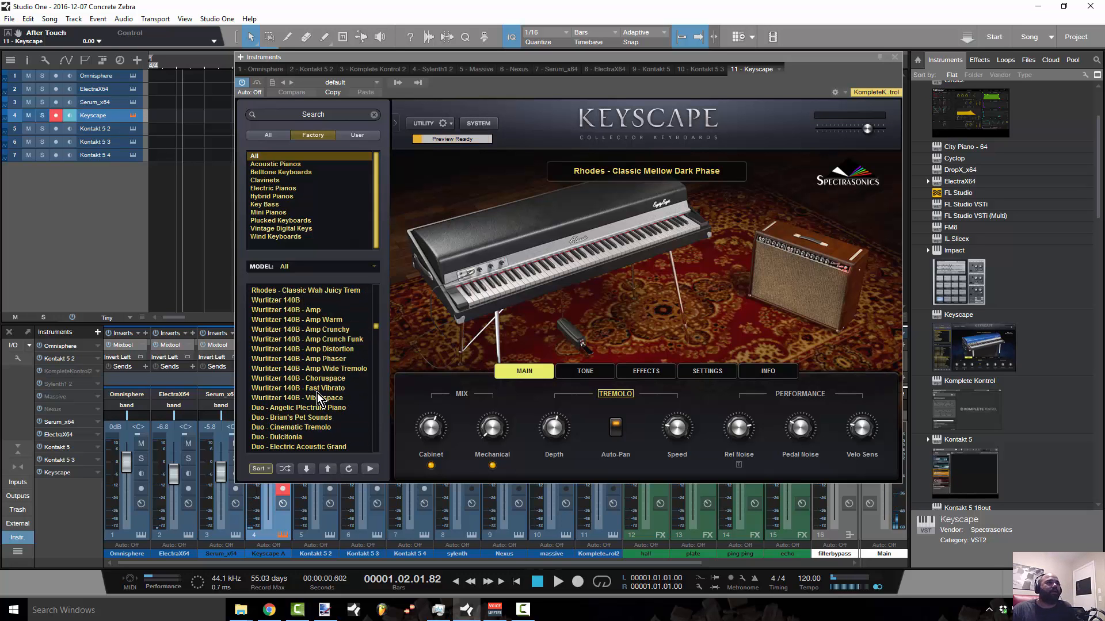
{"action": "scroll", "coordinate": [302, 342], "scroll_direction": "down", "scroll_amount": 4}
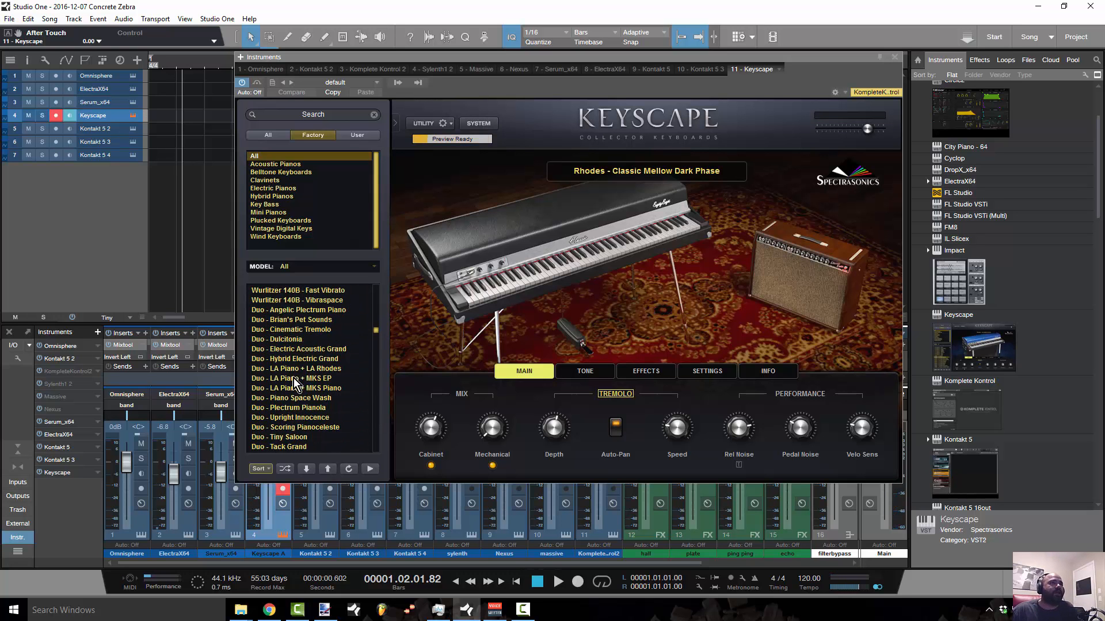
{"action": "left_click", "coordinate": [310, 370]}
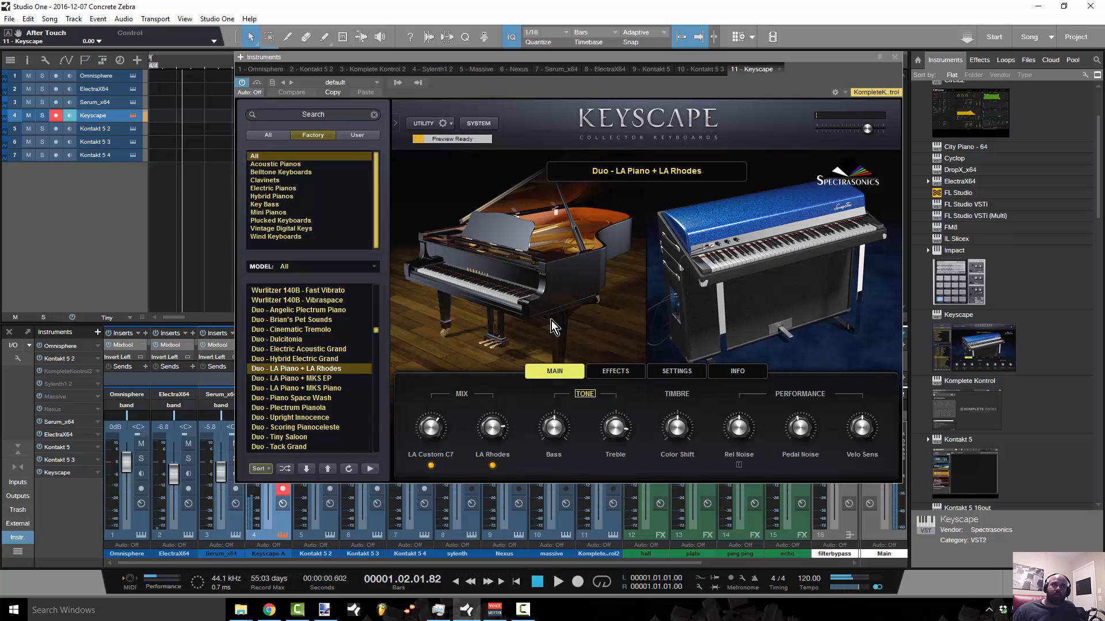
{"action": "left_click", "coordinate": [324, 380]}
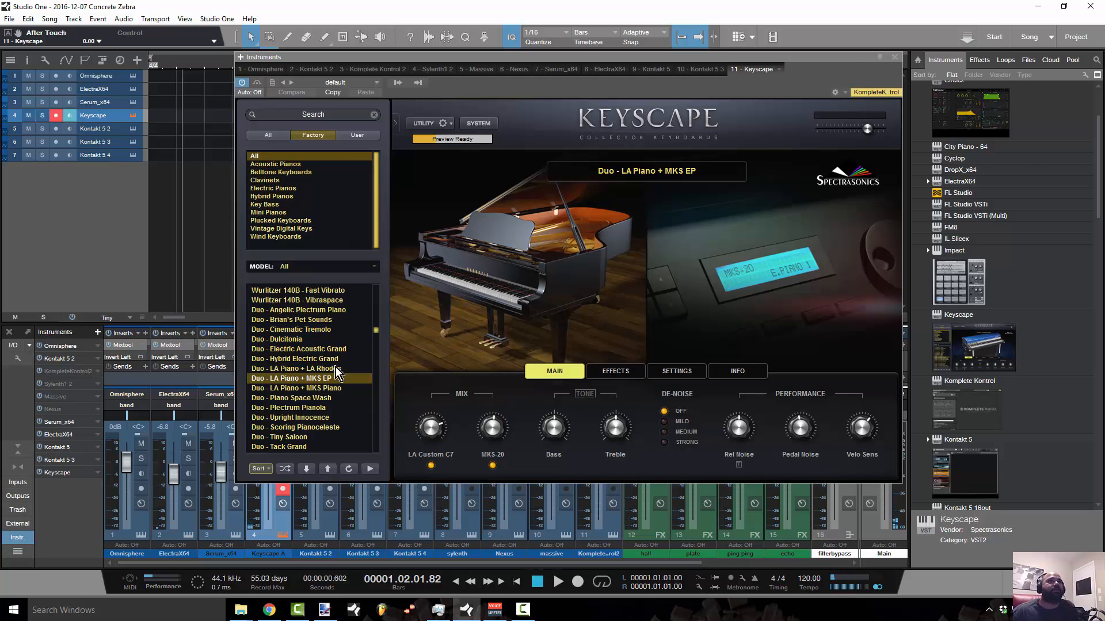
Step: Audition the Keyscape patches MKS-20 - Vibes, MKS-20 - Electric Grand and JD-800 - Crystal Dreamphase
{"action": "scroll", "coordinate": [262, 403], "scroll_direction": "down", "scroll_amount": 10}
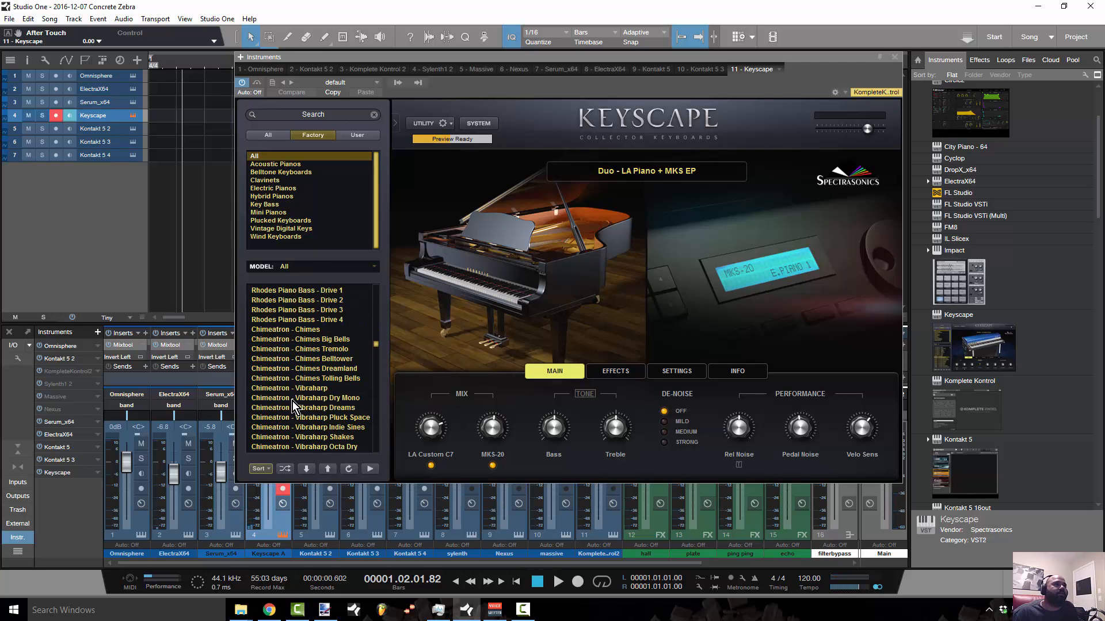
{"action": "scroll", "coordinate": [295, 401], "scroll_direction": "down", "scroll_amount": 12}
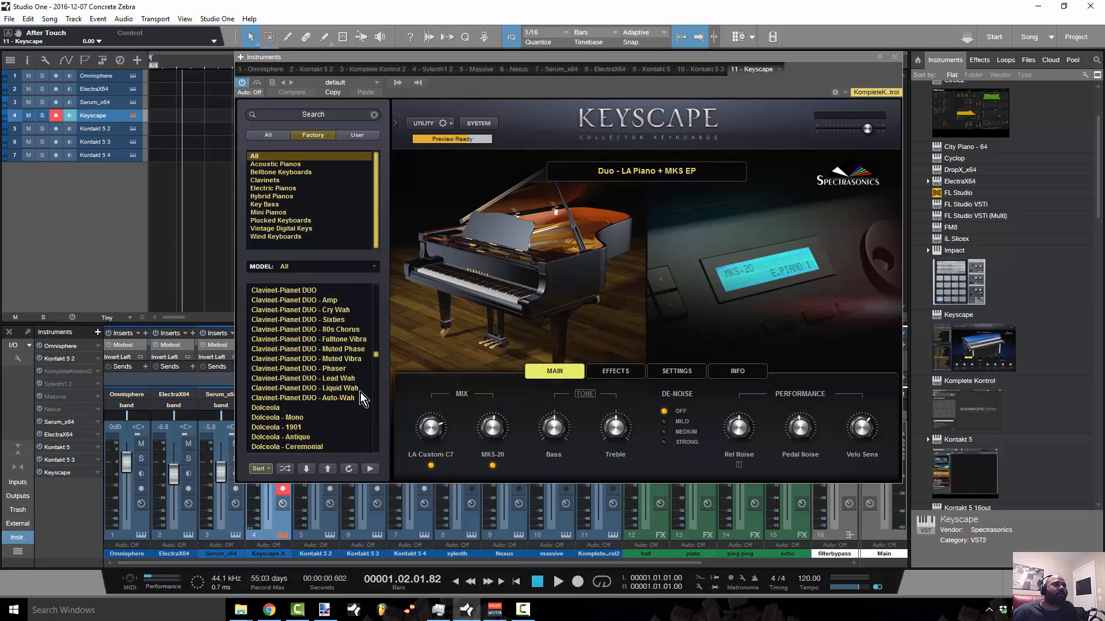
{"action": "scroll", "coordinate": [332, 397], "scroll_direction": "down", "scroll_amount": 12}
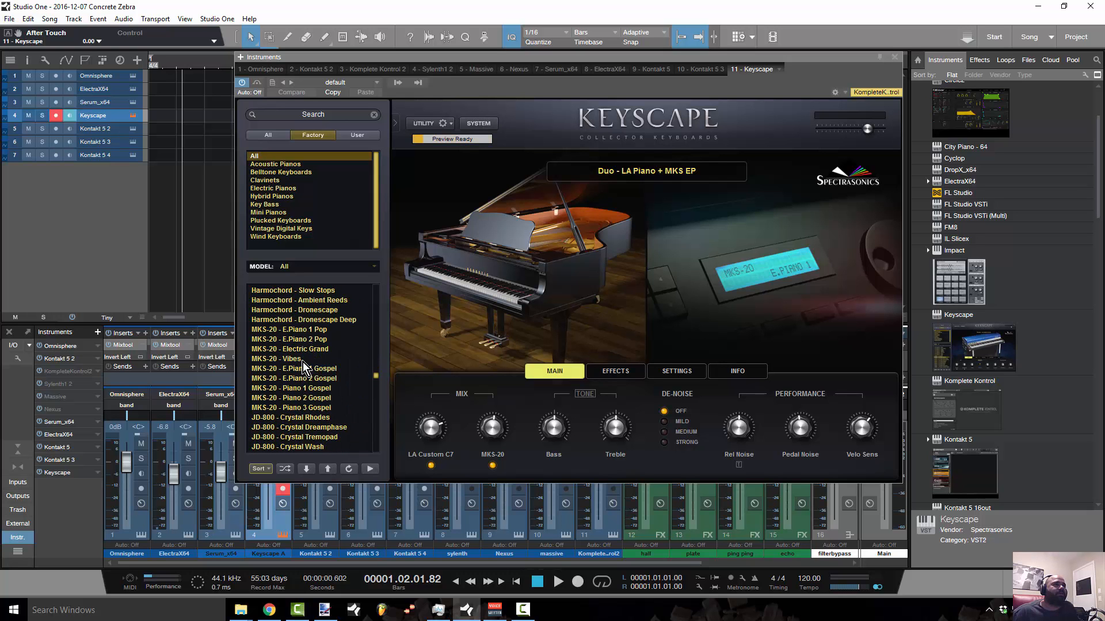
{"action": "left_click", "coordinate": [299, 359]}
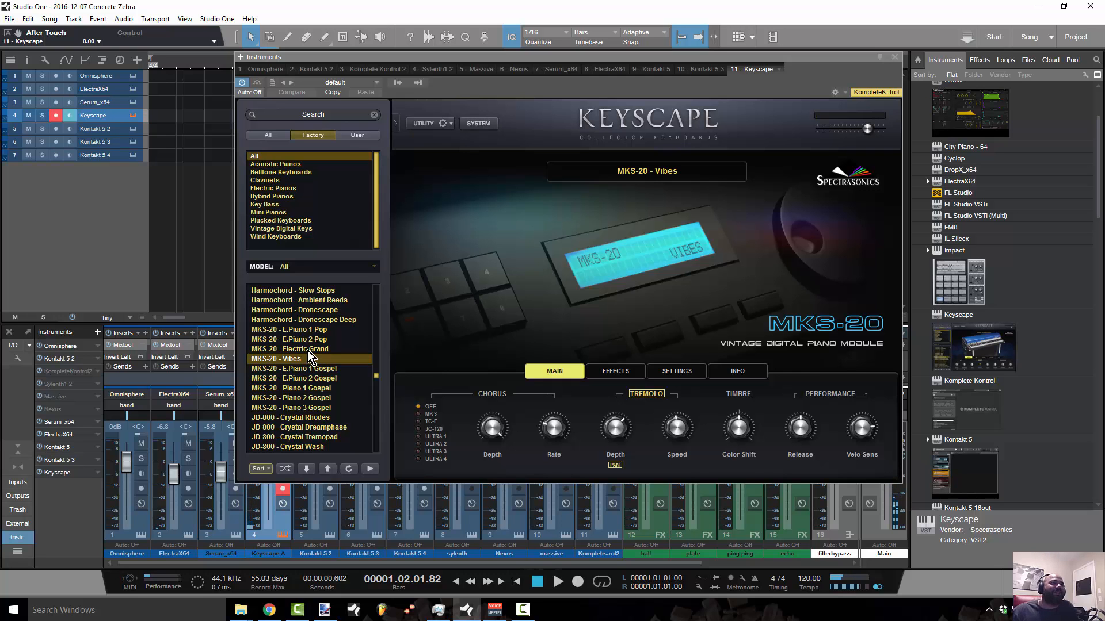
{"action": "left_click", "coordinate": [308, 350]}
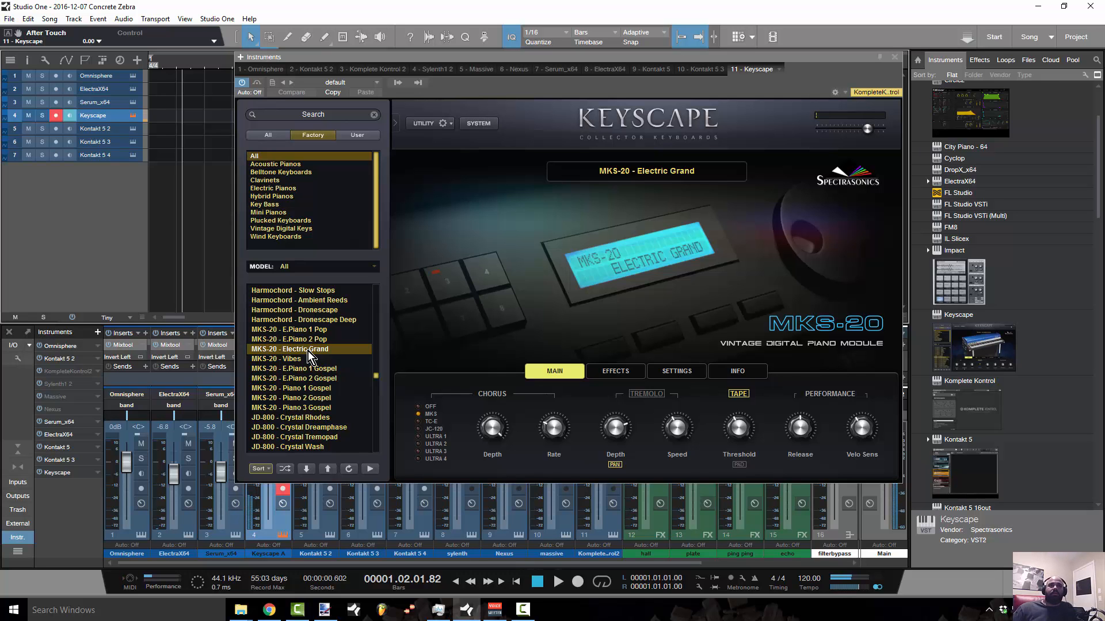
{"action": "left_click", "coordinate": [309, 429]}
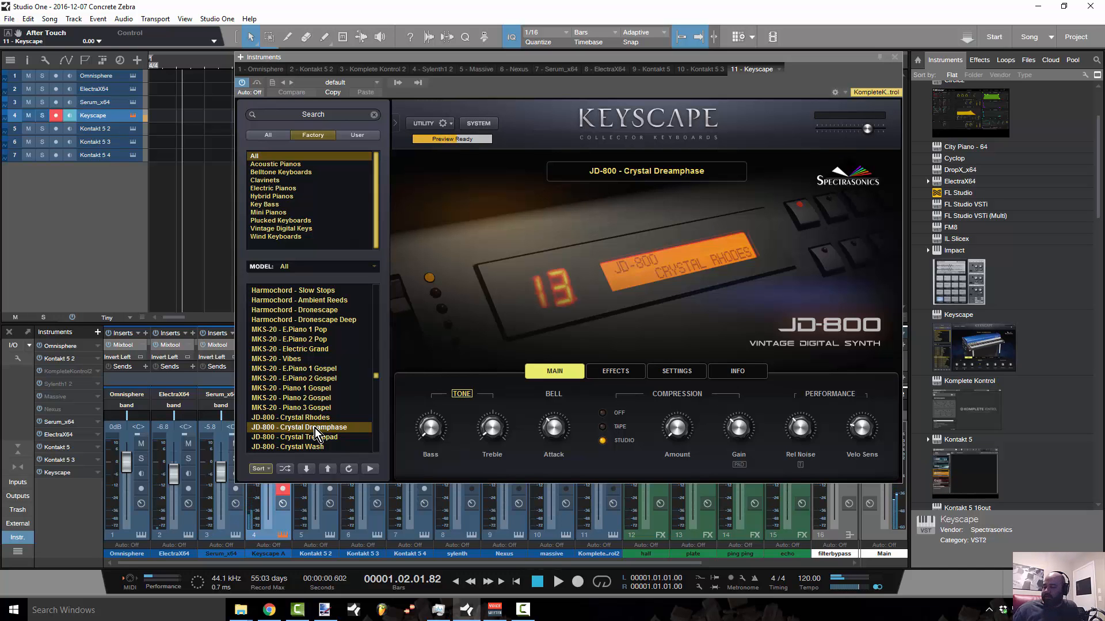
Step: Load the Pianet M - Vibra patch in Keyscape
{"action": "scroll", "coordinate": [316, 425], "scroll_direction": "down", "scroll_amount": 6}
{"action": "scroll", "coordinate": [320, 416], "scroll_direction": "down", "scroll_amount": 8}
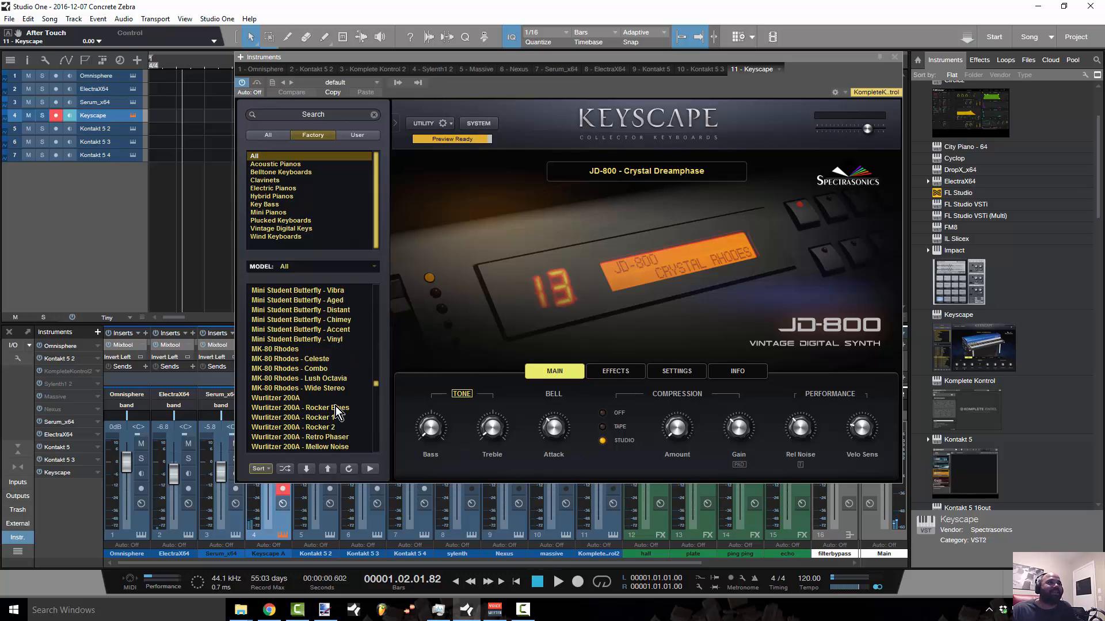
{"action": "scroll", "coordinate": [332, 380], "scroll_direction": "down", "scroll_amount": 5}
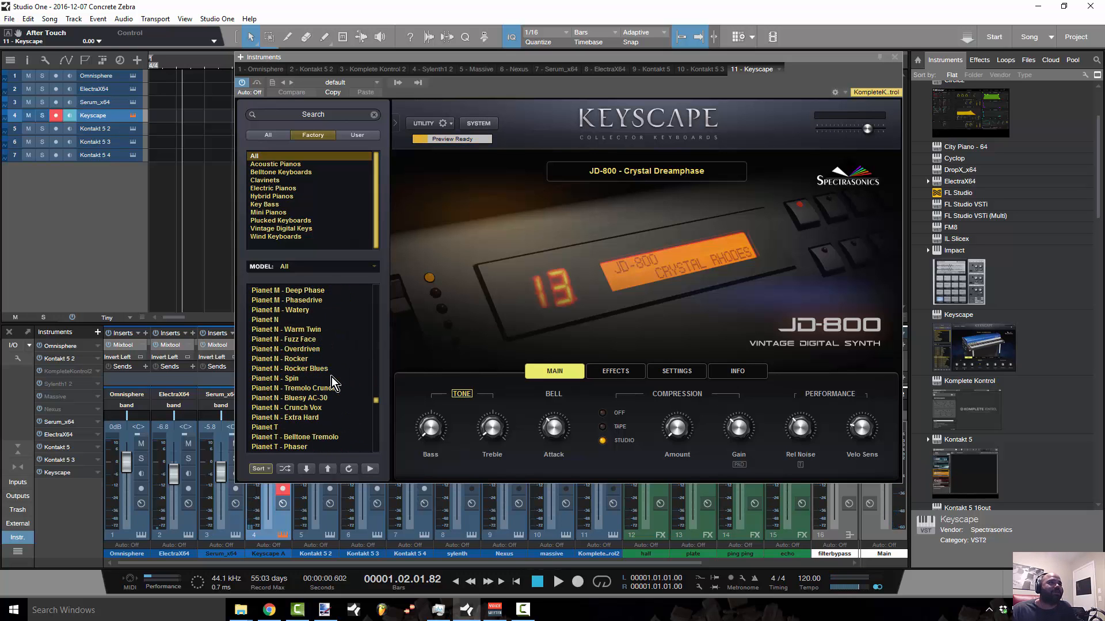
{"action": "scroll", "coordinate": [331, 378], "scroll_direction": "up", "scroll_amount": 5}
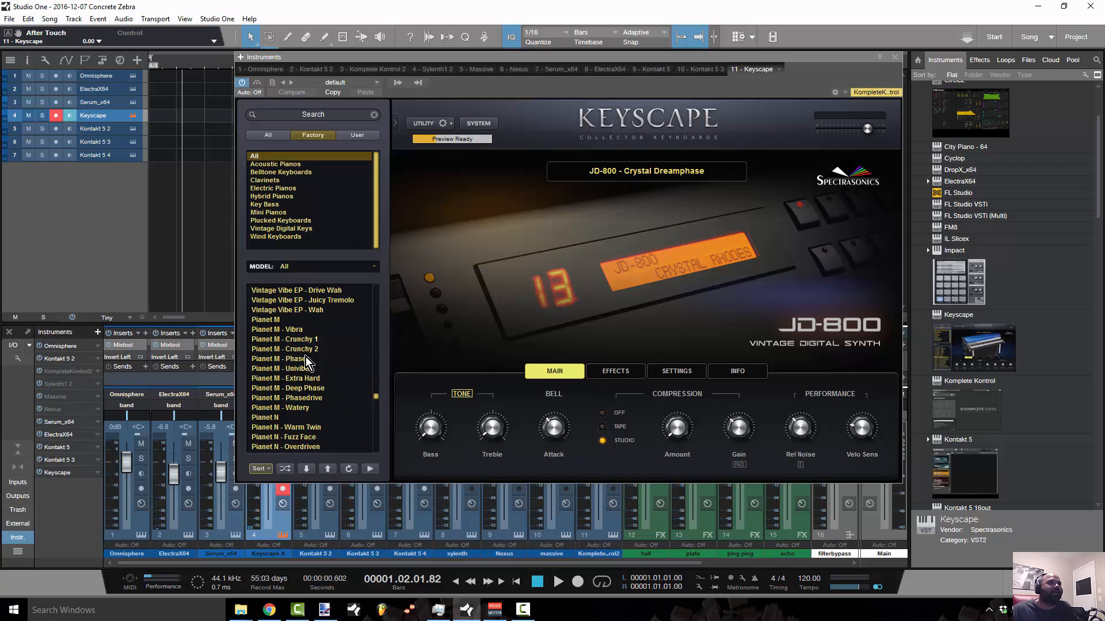
{"action": "left_click", "coordinate": [270, 331]}
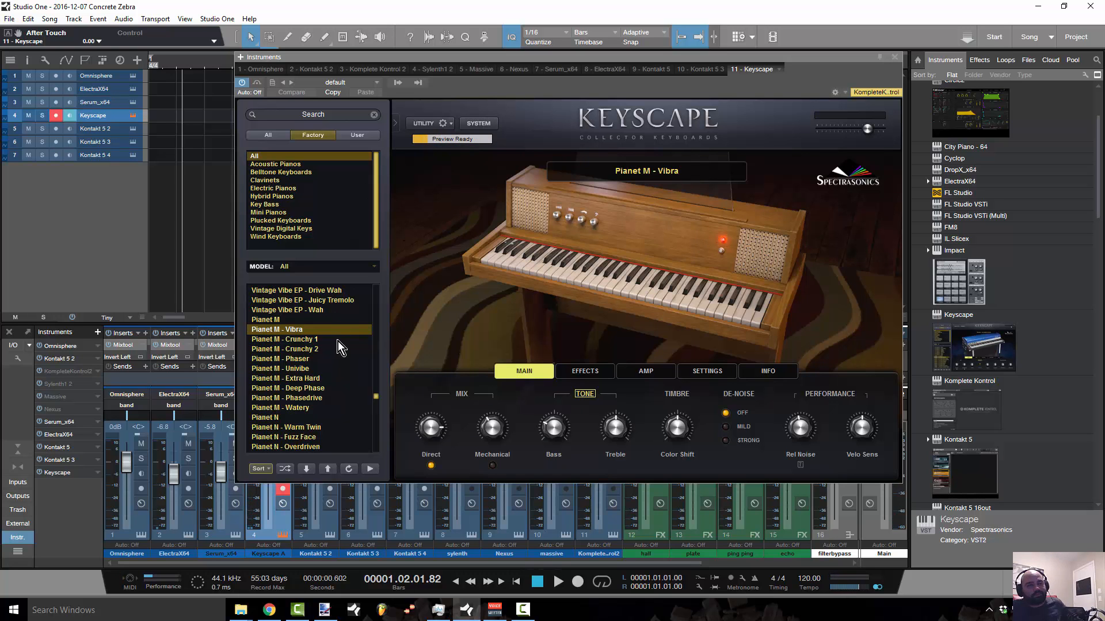
Step: Look through the remaining Keyscape patches after the Pianet models and close the instrument
{"action": "scroll", "coordinate": [339, 341], "scroll_direction": "down", "scroll_amount": 12}
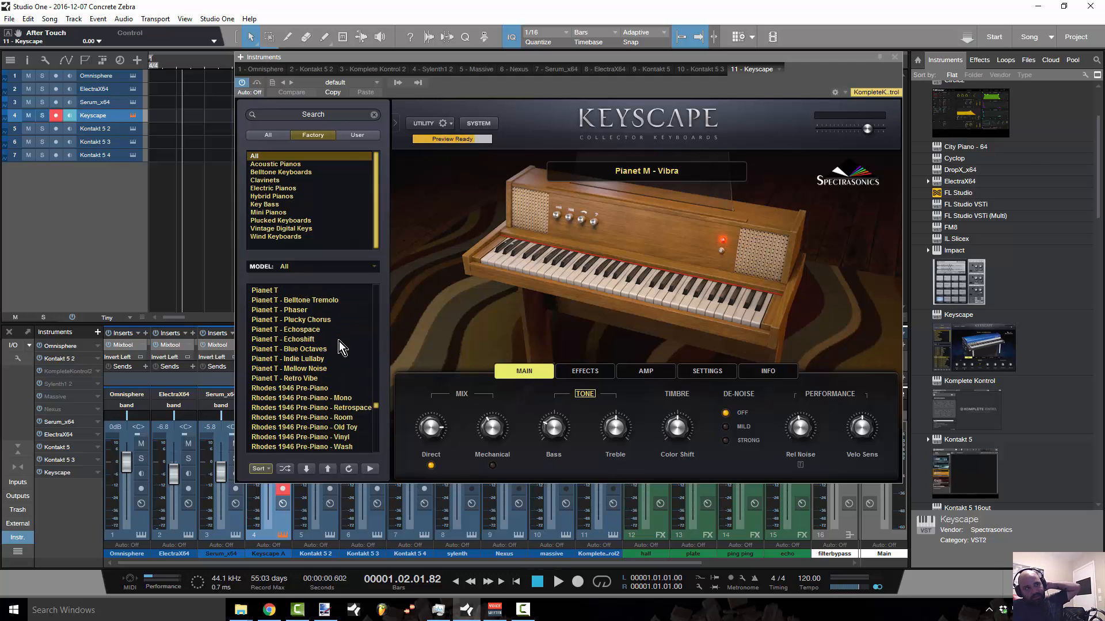
{"action": "scroll", "coordinate": [339, 340], "scroll_direction": "down", "scroll_amount": 10}
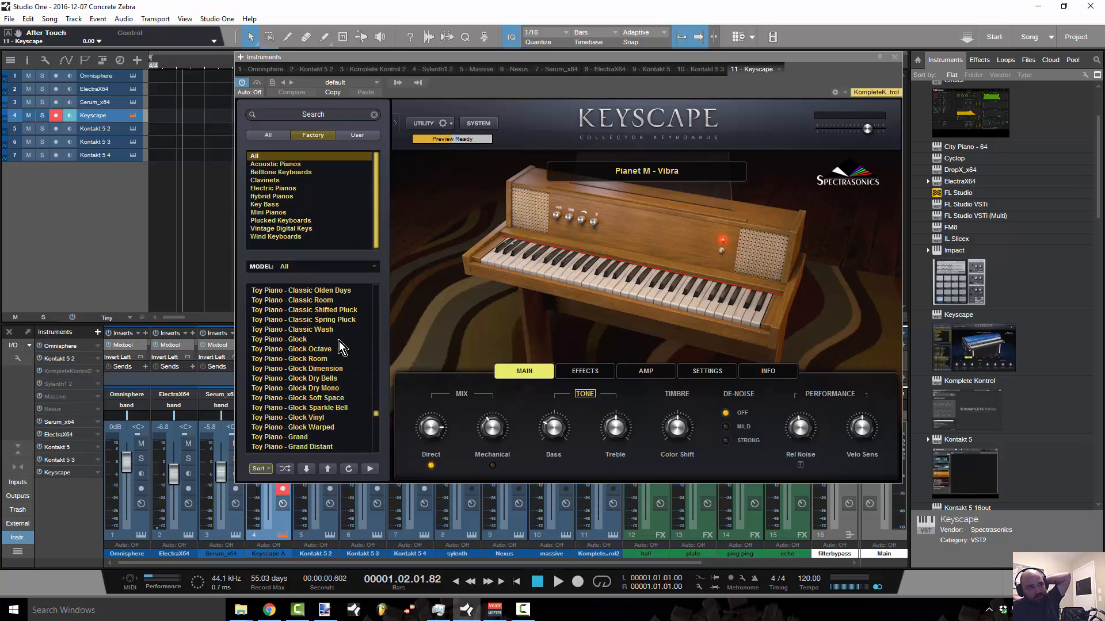
{"action": "scroll", "coordinate": [354, 339], "scroll_direction": "down", "scroll_amount": 8}
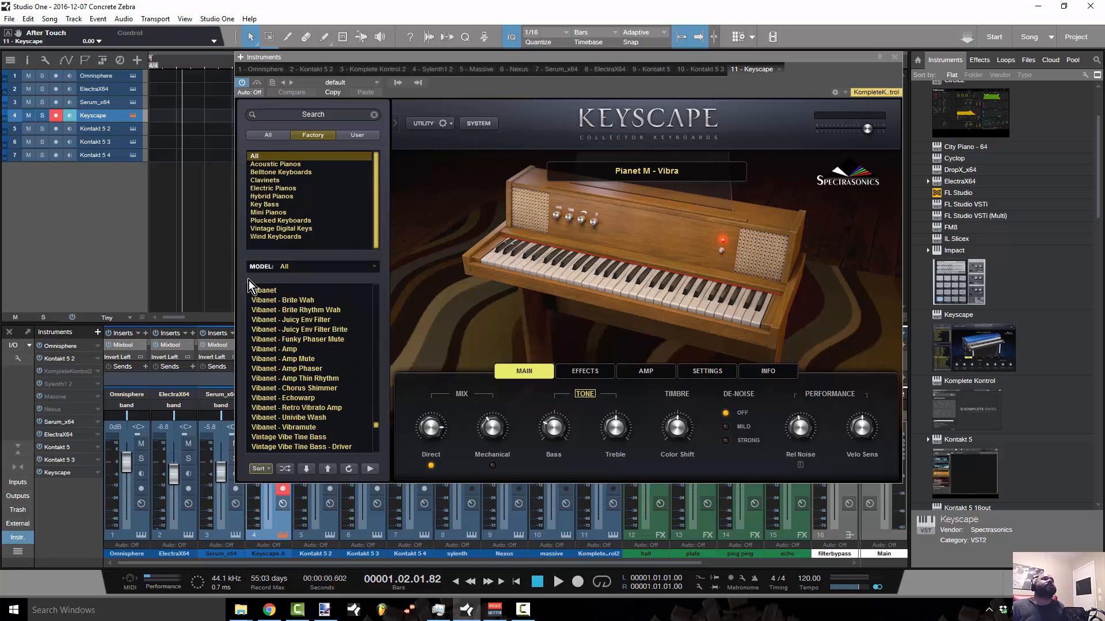
{"action": "left_click", "coordinate": [895, 57]}
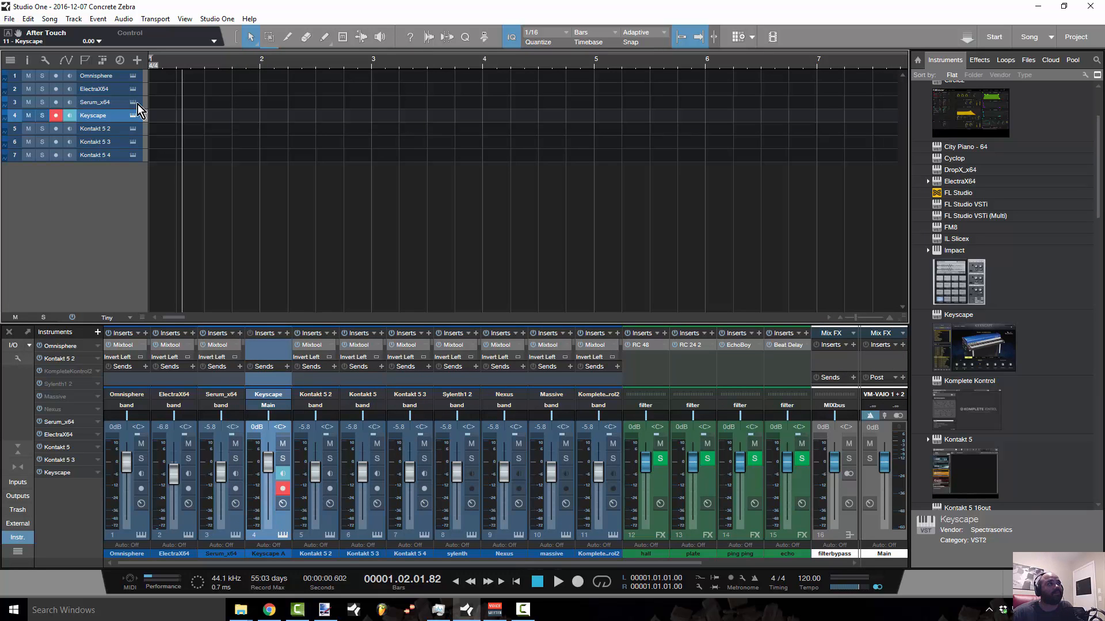
Step: Open the instrument of the Kontakt 5 2 track and view Kontakt's file and database browsers
{"action": "left_click", "coordinate": [127, 130]}
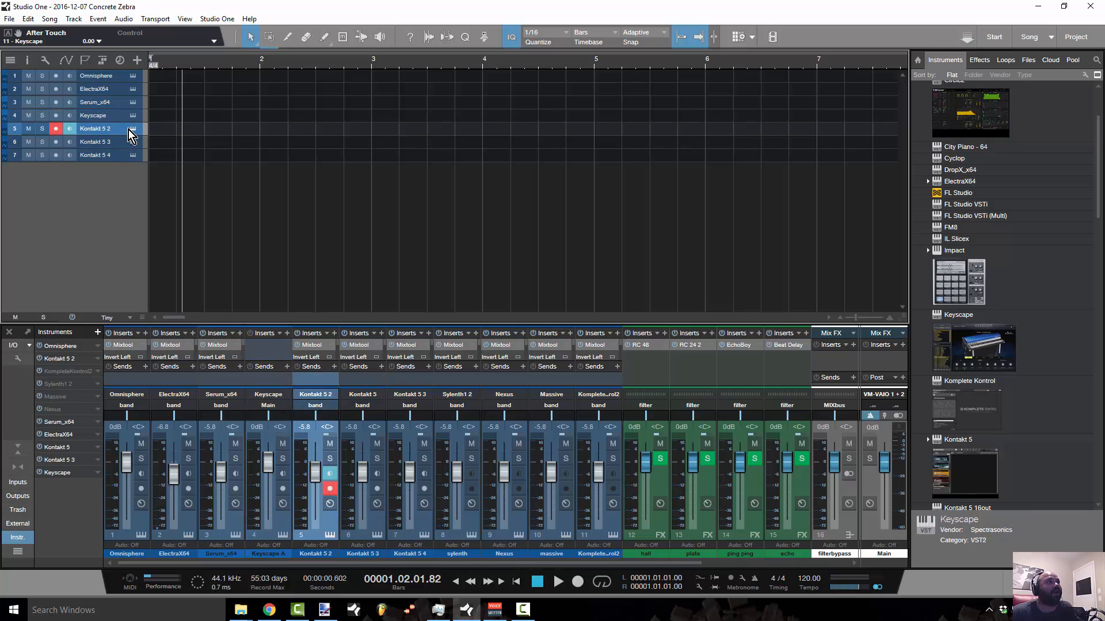
{"action": "left_click", "coordinate": [133, 130]}
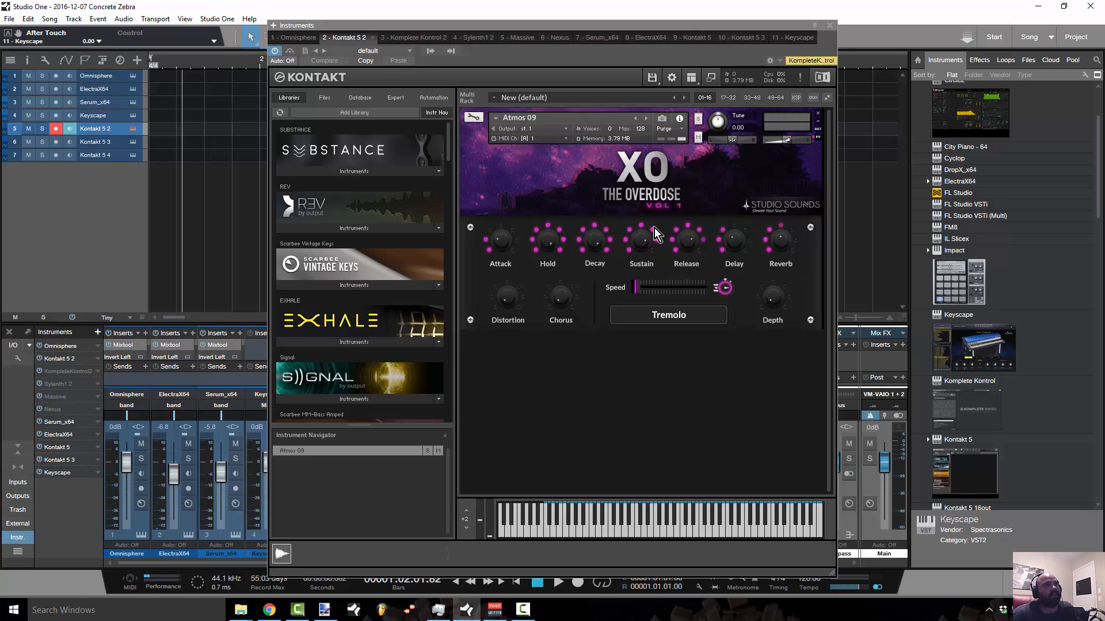
{"action": "left_click", "coordinate": [321, 98]}
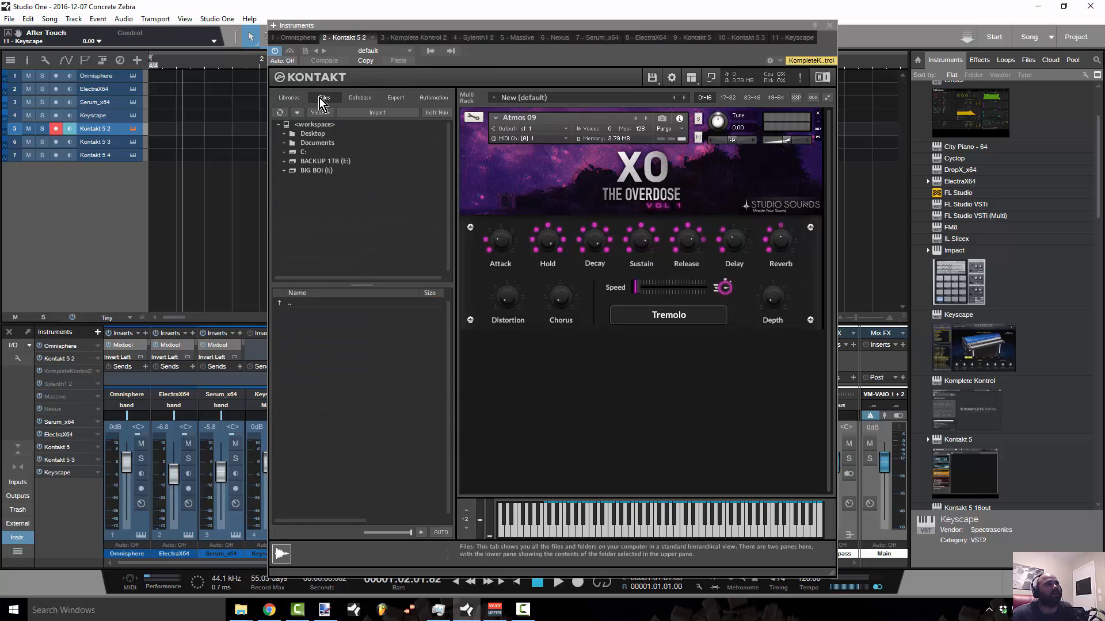
{"action": "left_click", "coordinate": [357, 99]}
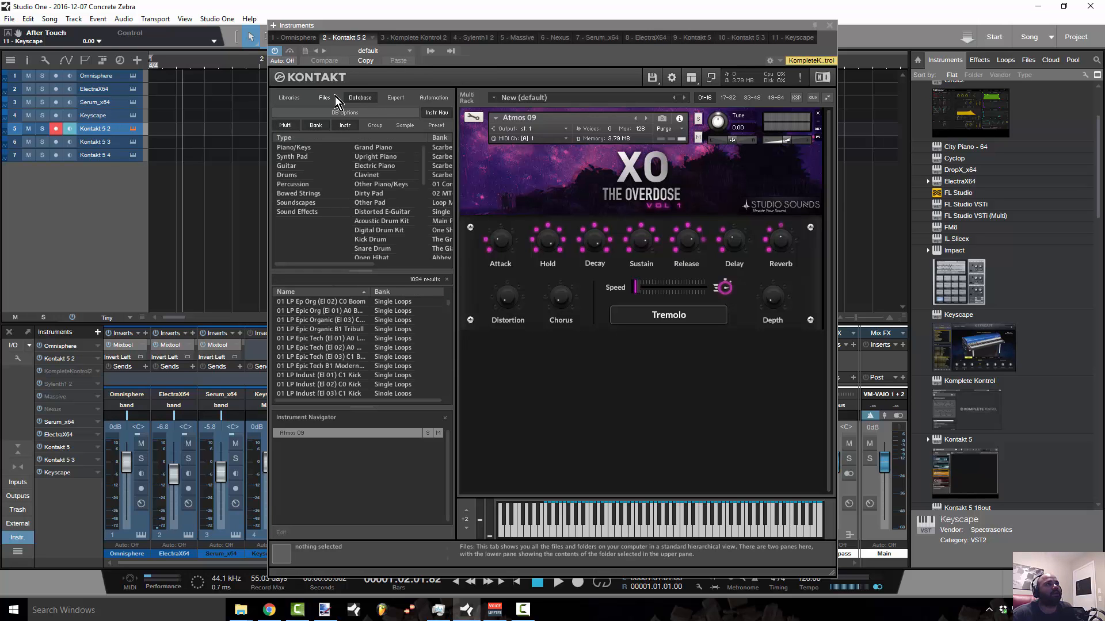
Step: Browse the files on the BACKUP 1TB (E:) drive and open its Kontakt Sounds folder
{"action": "left_click", "coordinate": [330, 96]}
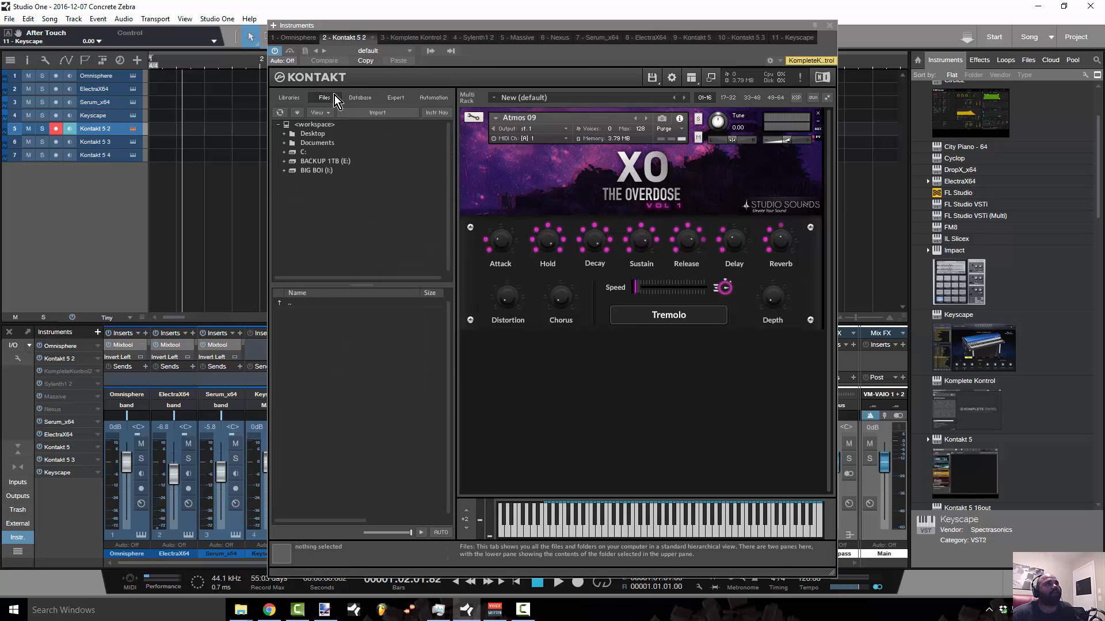
{"action": "double_click", "coordinate": [294, 161]}
{"action": "scroll", "coordinate": [298, 210], "scroll_direction": "down", "scroll_amount": 4}
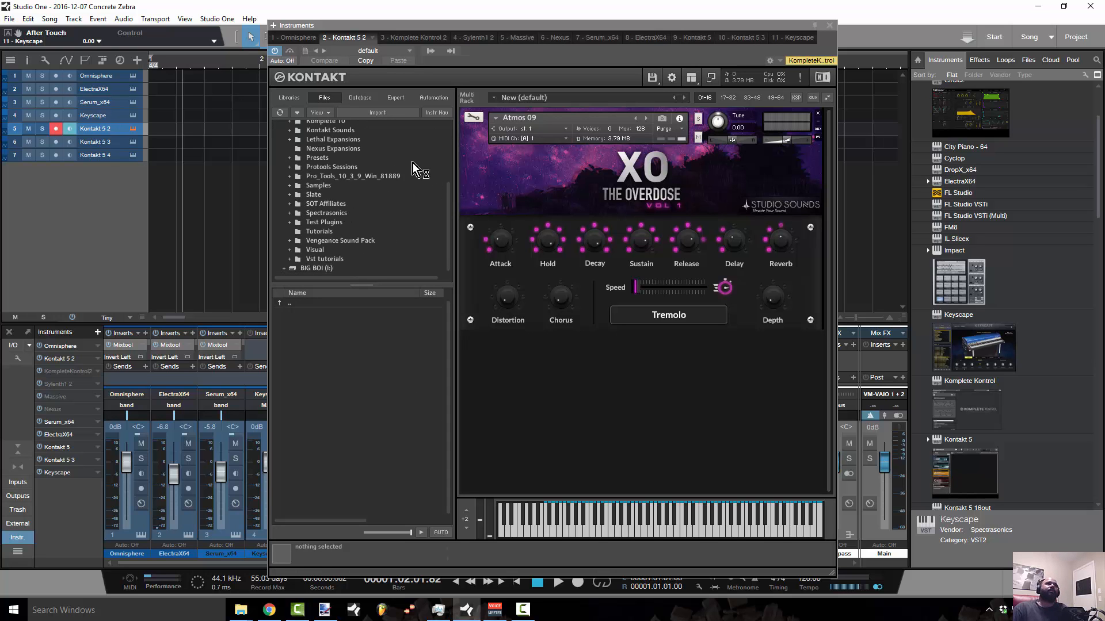
{"action": "scroll", "coordinate": [321, 194], "scroll_direction": "up", "scroll_amount": 1}
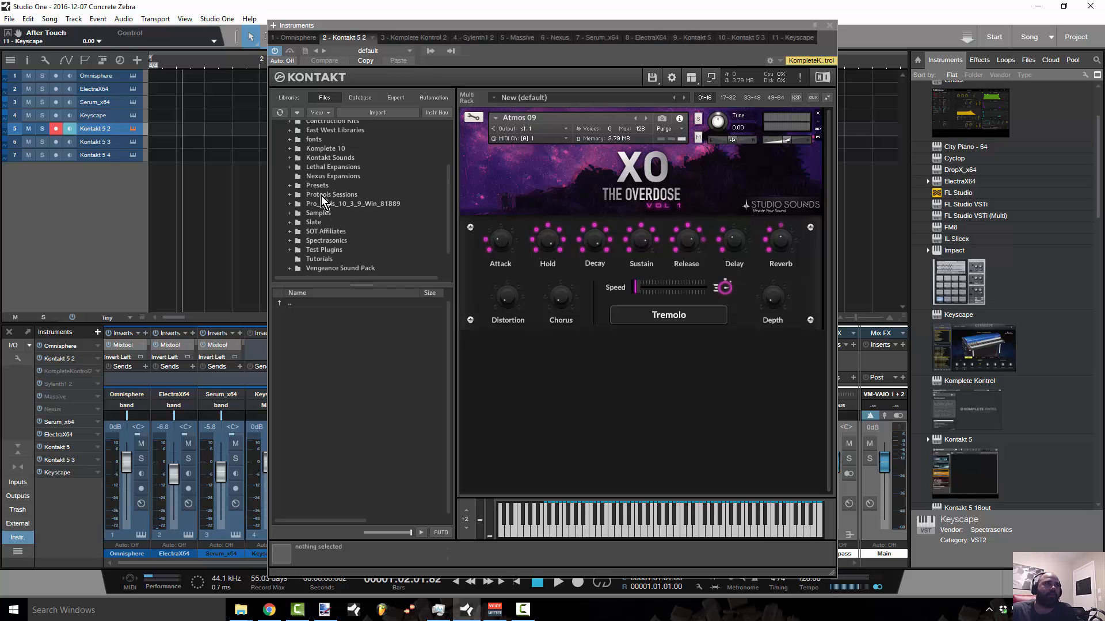
{"action": "scroll", "coordinate": [319, 188], "scroll_direction": "up", "scroll_amount": 1}
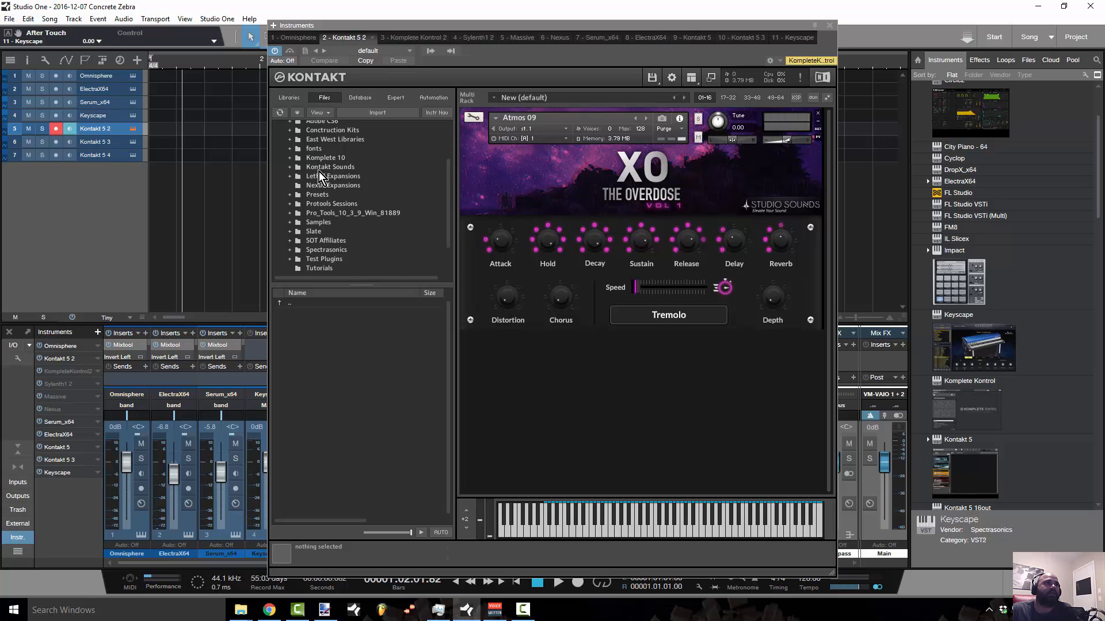
{"action": "left_click", "coordinate": [319, 169]}
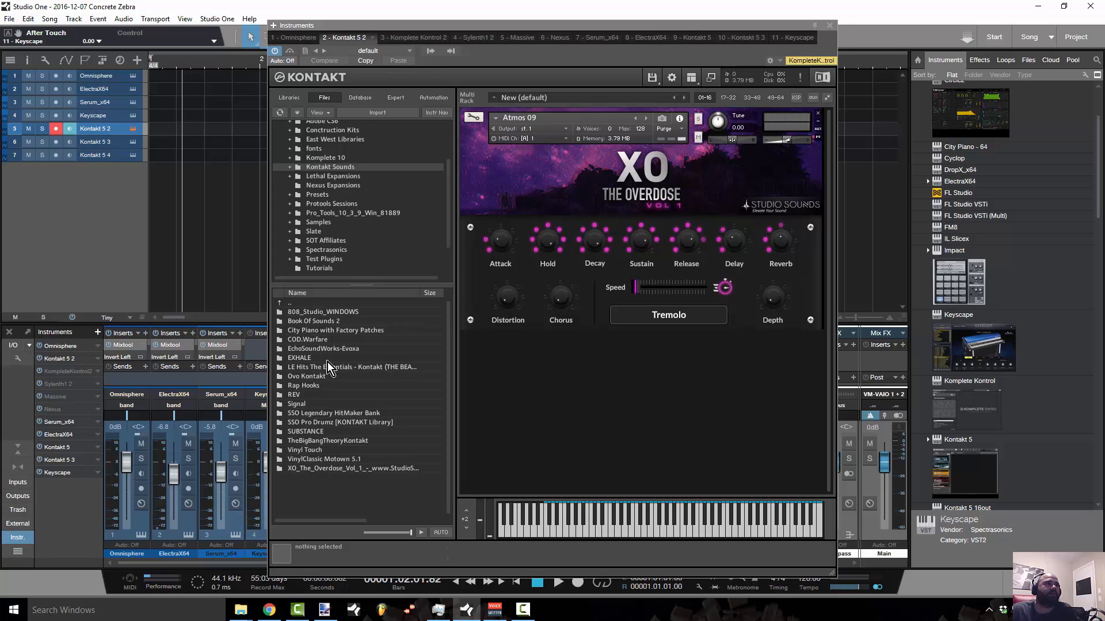
Step: Open the Atmos-Pads folder of the XO The Overdose Vol 1 library in Kontakt Sounds
{"action": "left_click", "coordinate": [319, 379]}
{"action": "double_click", "coordinate": [302, 468]}
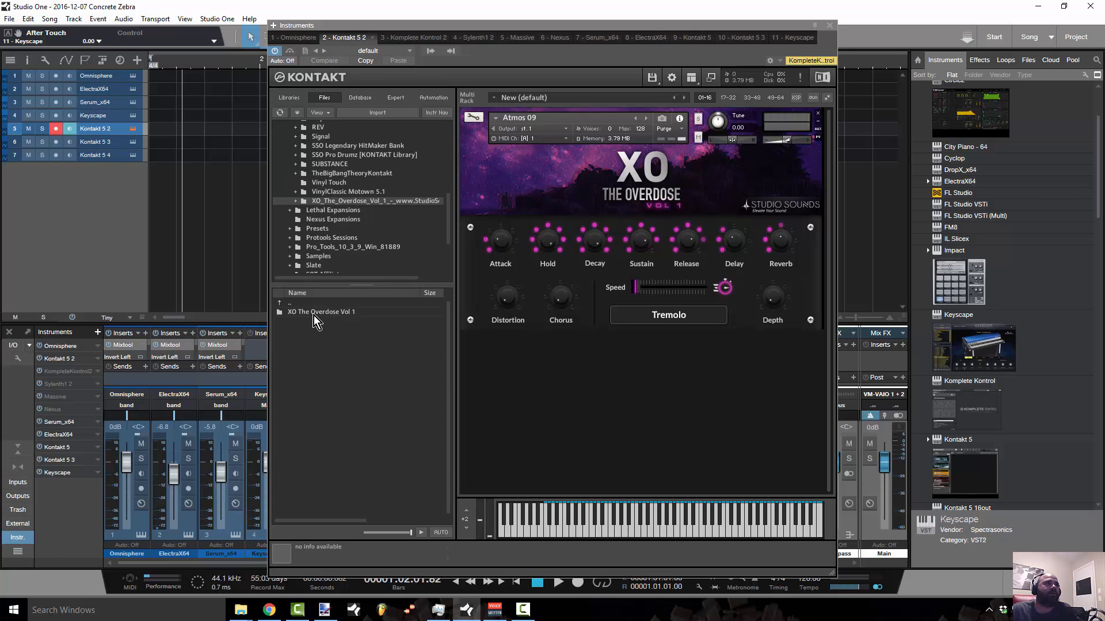
{"action": "double_click", "coordinate": [313, 315]}
{"action": "double_click", "coordinate": [314, 315]}
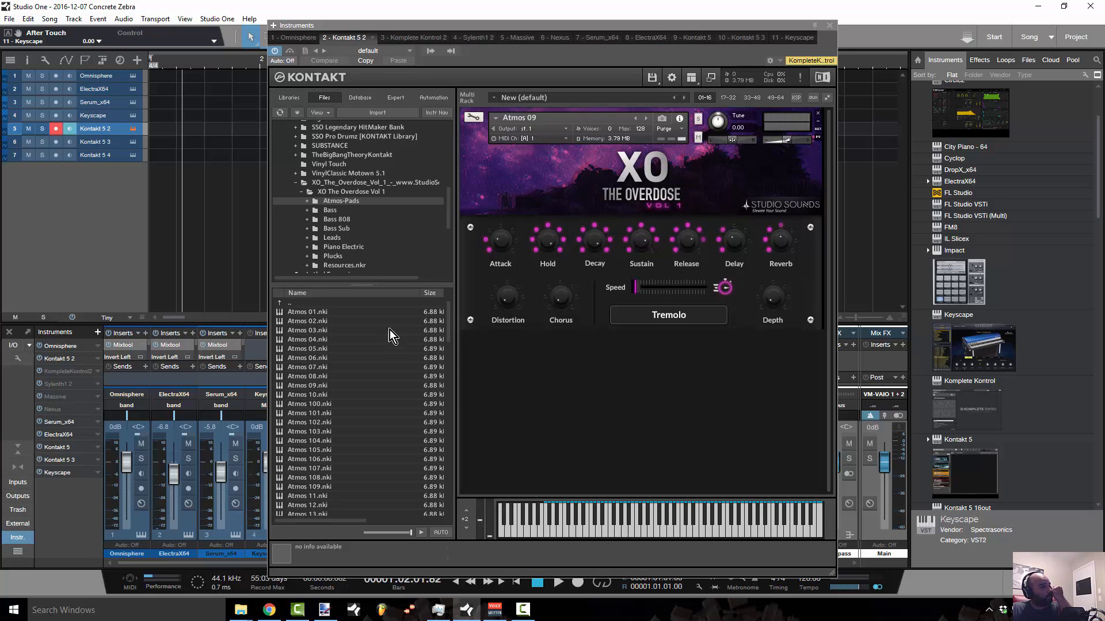
Step: Load Atmos 78 from the Atmos-Pads list as a second instrument in the rack and remove it again
{"action": "scroll", "coordinate": [450, 326], "scroll_direction": "down", "scroll_amount": 2}
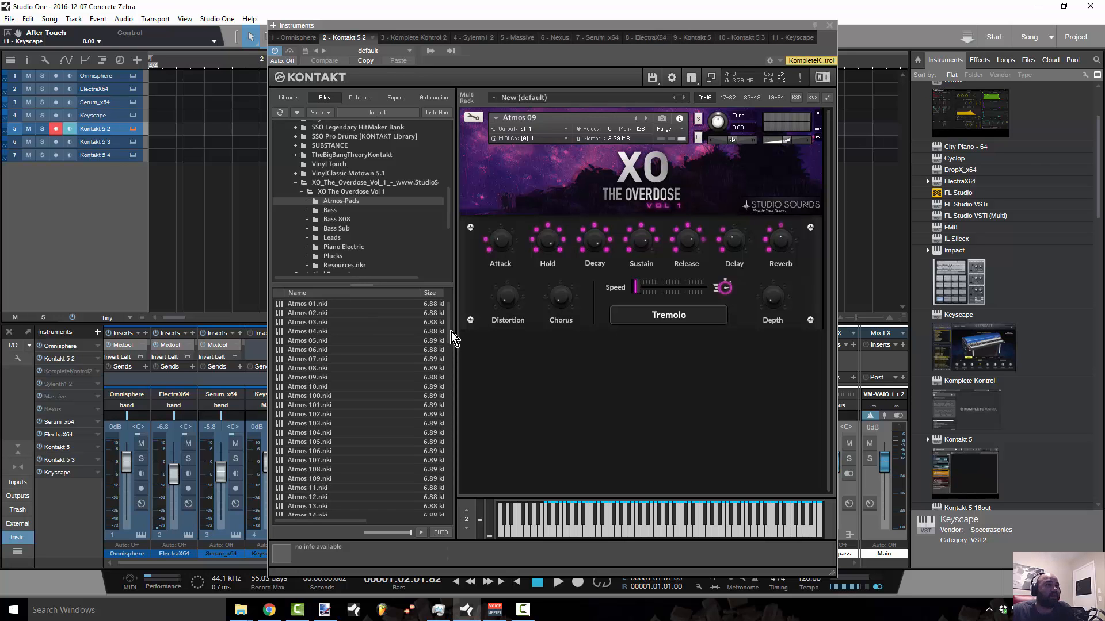
{"action": "scroll", "coordinate": [451, 336], "scroll_direction": "down", "scroll_amount": 1}
{"action": "left_click_drag", "start_coordinate": [451, 336], "coordinate": [436, 515]}
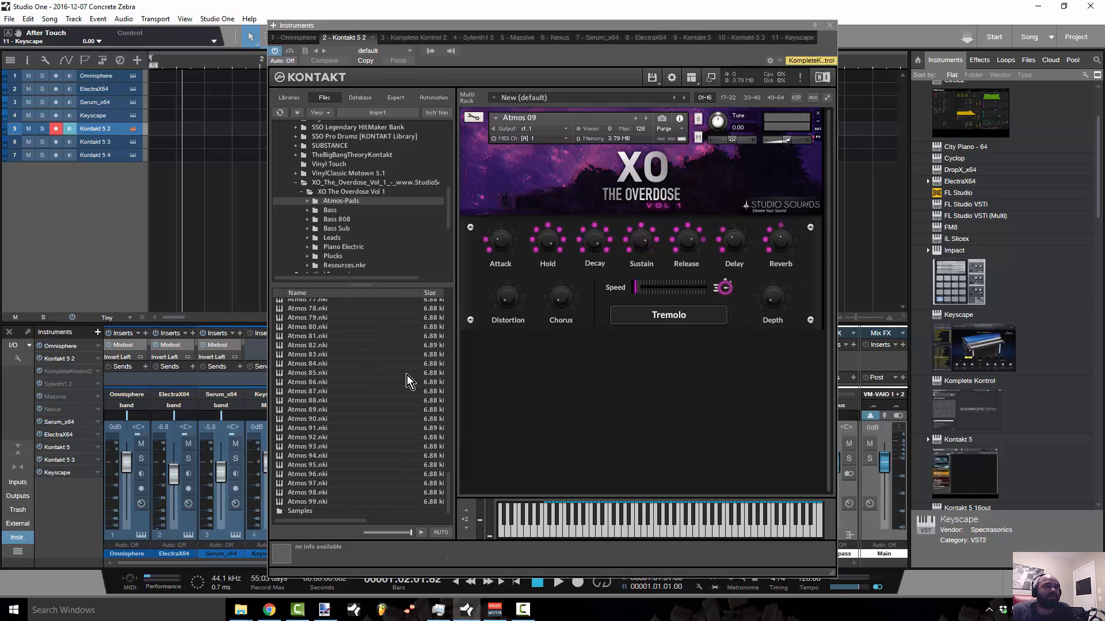
{"action": "scroll", "coordinate": [407, 371], "scroll_direction": "up", "scroll_amount": 2}
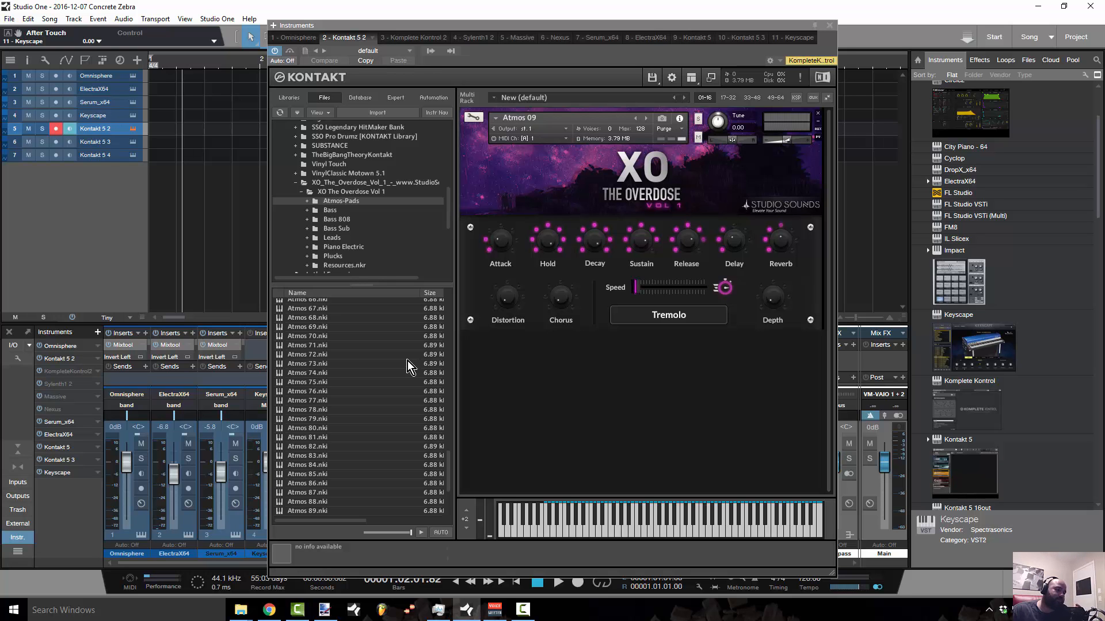
{"action": "left_click", "coordinate": [372, 409]}
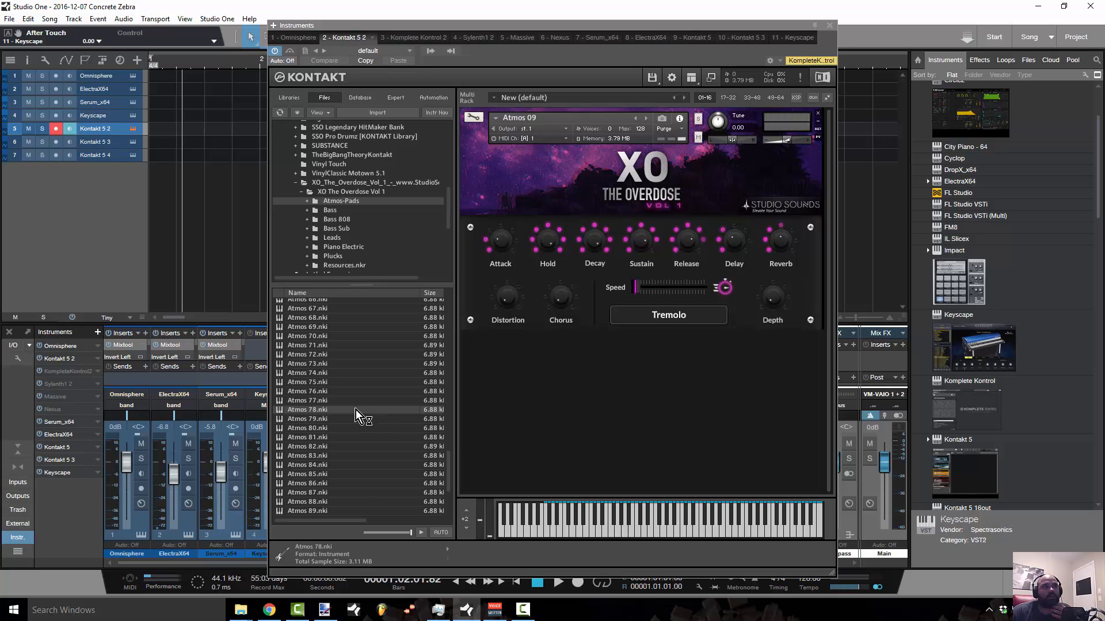
{"action": "double_click", "coordinate": [322, 407]}
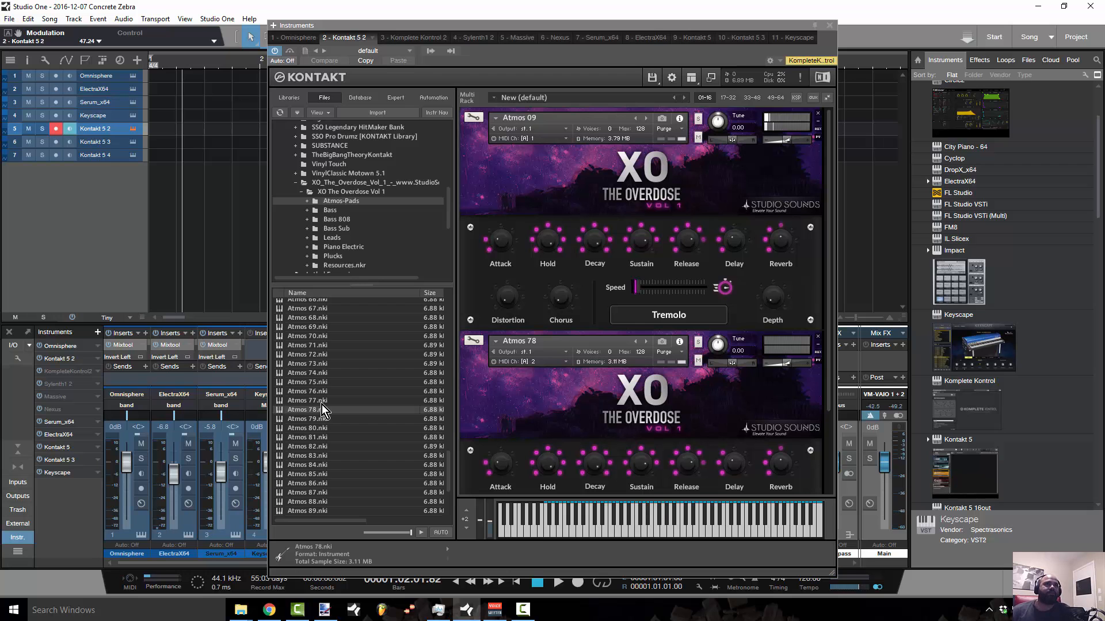
{"action": "left_click", "coordinate": [817, 338]}
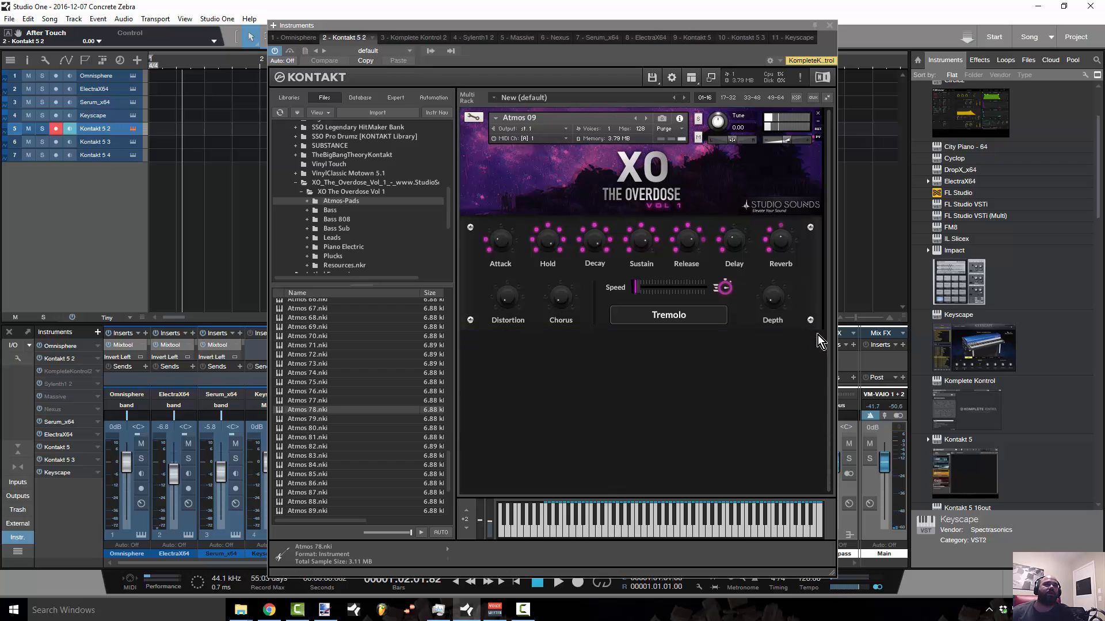
Step: Audition the next two patches of the XO library, Atmos 10 and Atmos 100, in the rack's instrument
{"action": "left_click", "coordinate": [645, 119]}
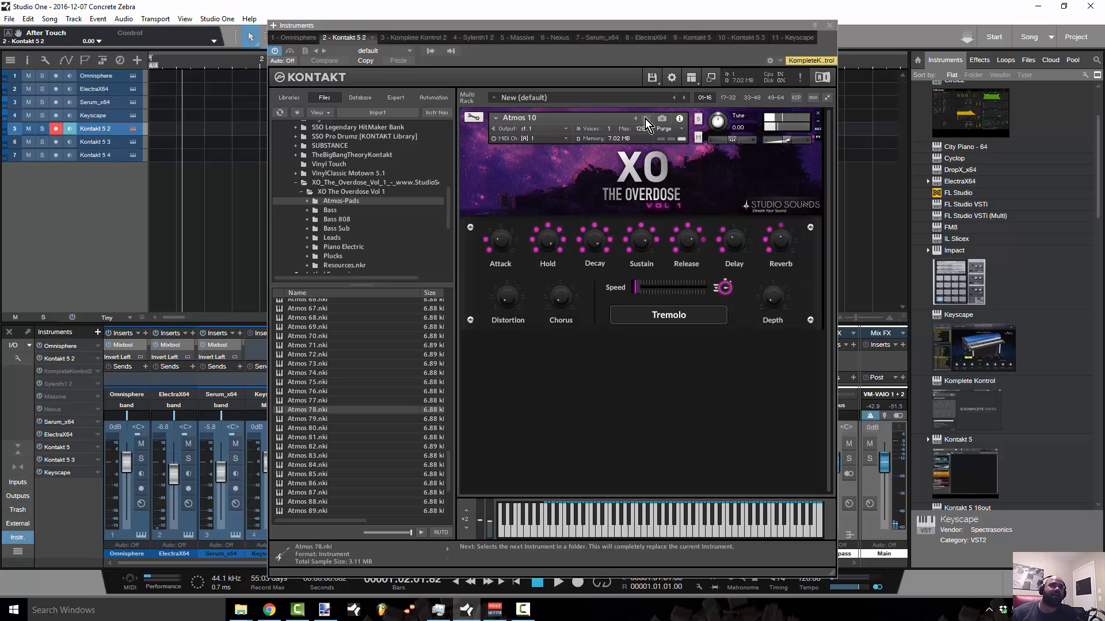
{"action": "left_click", "coordinate": [644, 118]}
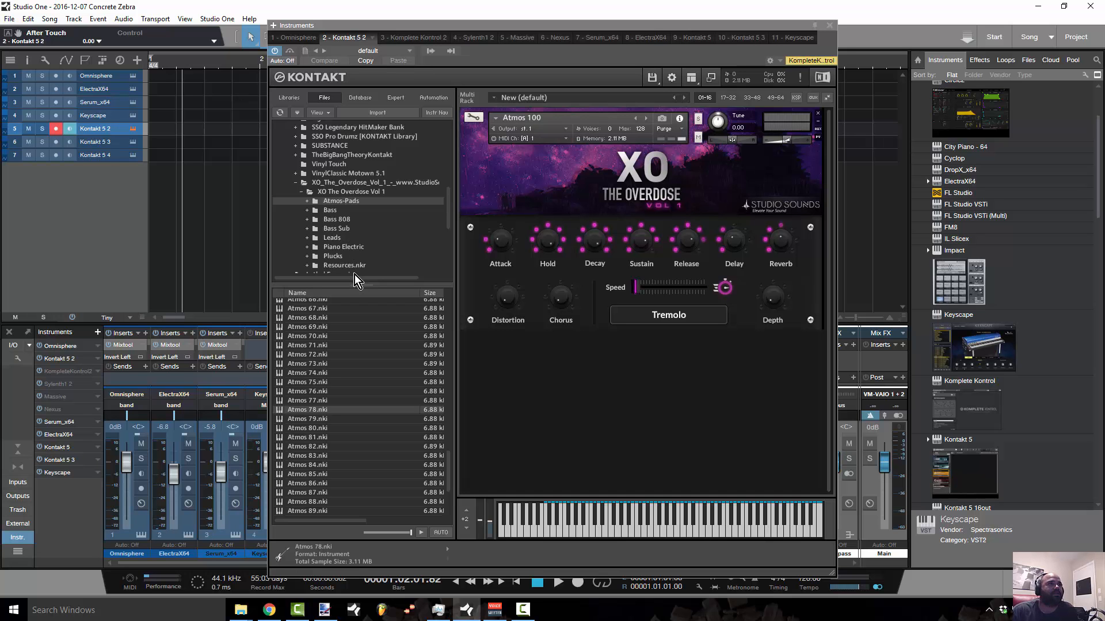
Step: Replace Atmos 100 in the rack with Pluck 01 from the Plucks folder and set its MIDI channel to Port A channel 1
{"action": "left_click", "coordinate": [333, 256]}
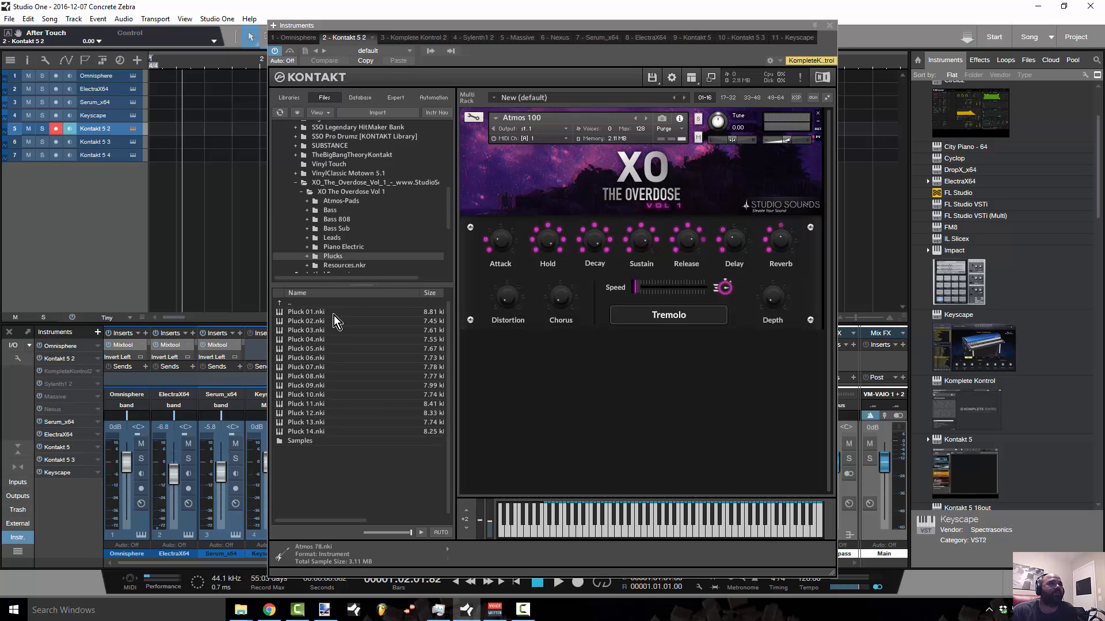
{"action": "left_click_drag", "start_coordinate": [305, 312], "coordinate": [547, 361]}
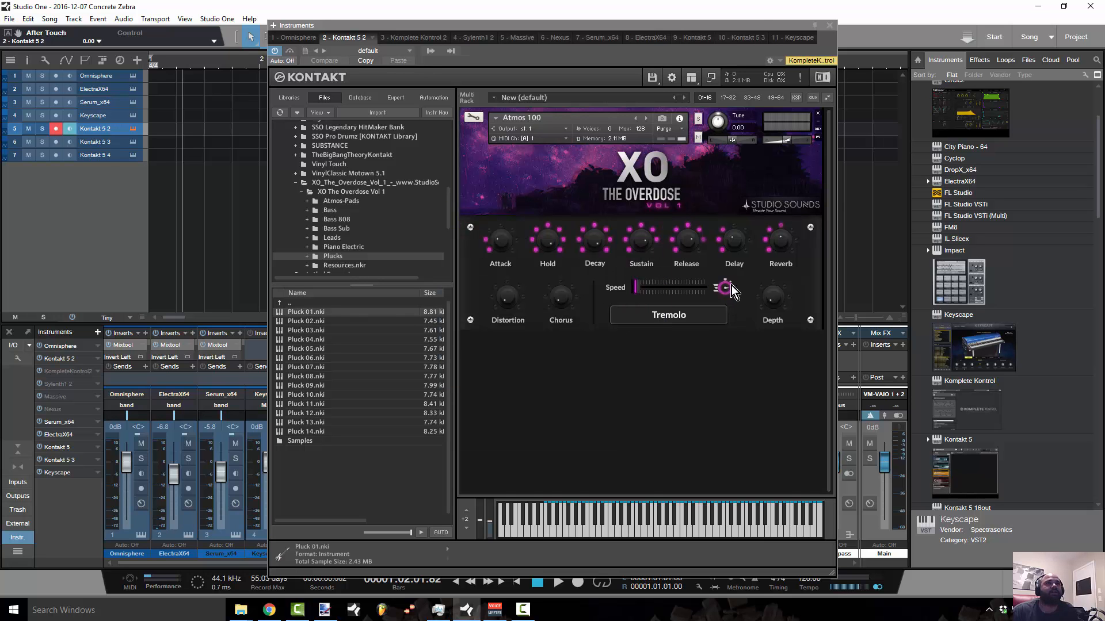
{"action": "left_click", "coordinate": [818, 113]}
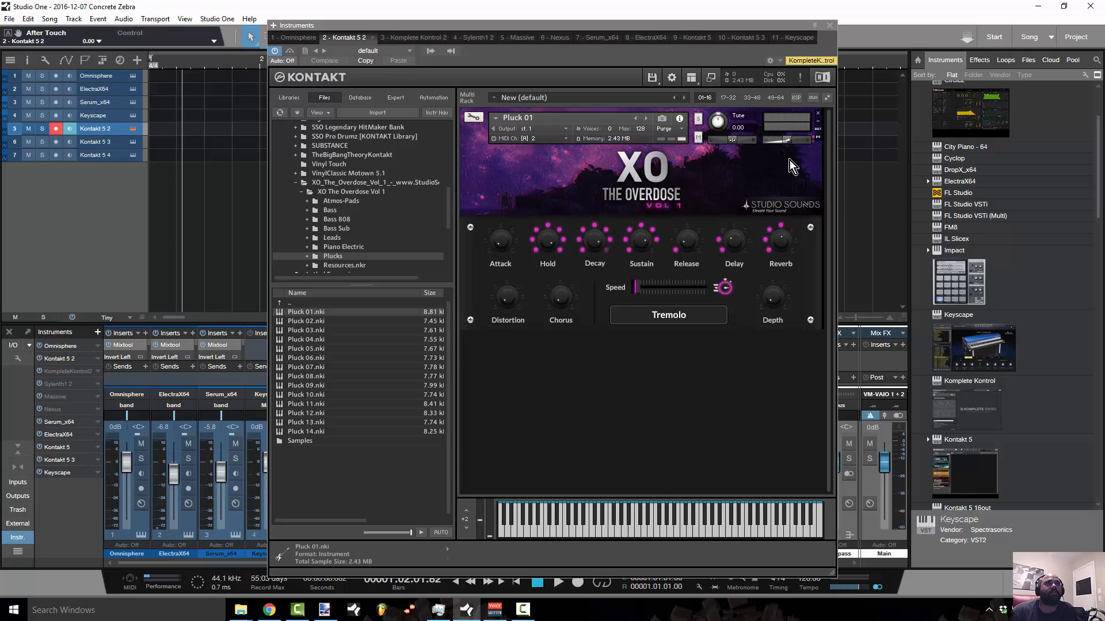
{"action": "left_click", "coordinate": [521, 139]}
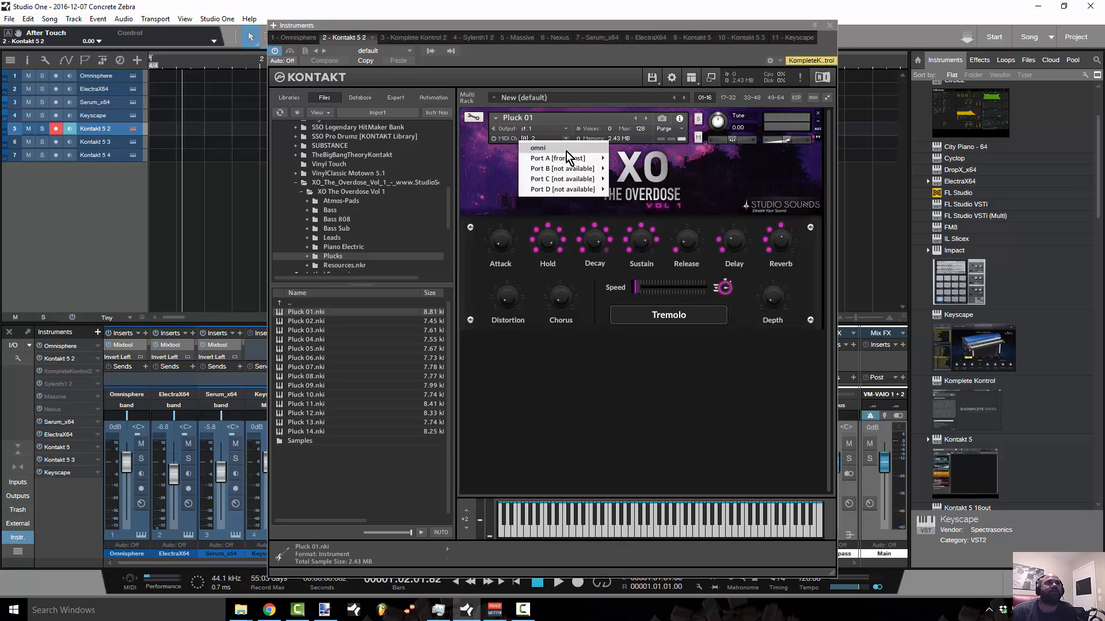
{"action": "mouse_move", "coordinate": [570, 158]}
{"action": "left_click", "coordinate": [618, 163]}
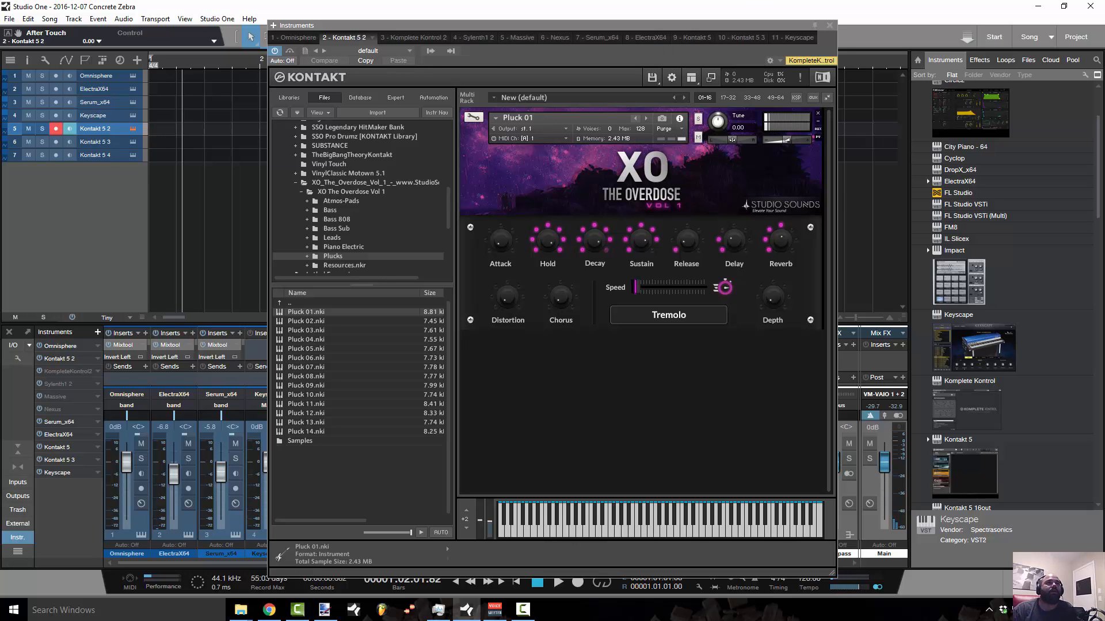
Step: Close the current Kontakt window and open the instrument of the Kontakt 5 3 track
{"action": "left_click", "coordinate": [829, 26]}
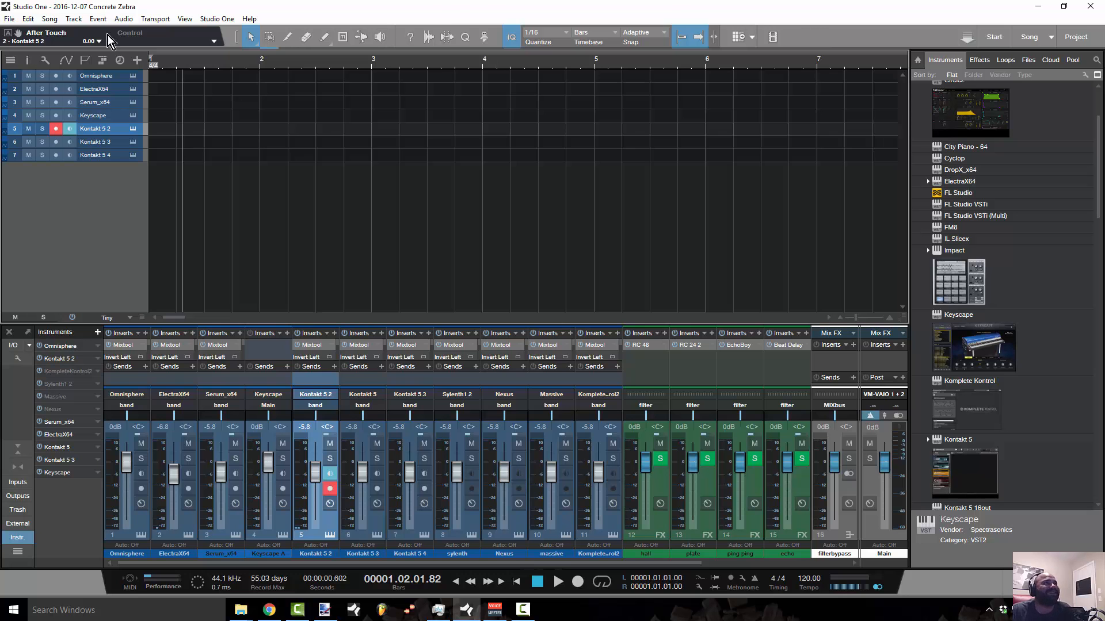
{"action": "left_click", "coordinate": [116, 143]}
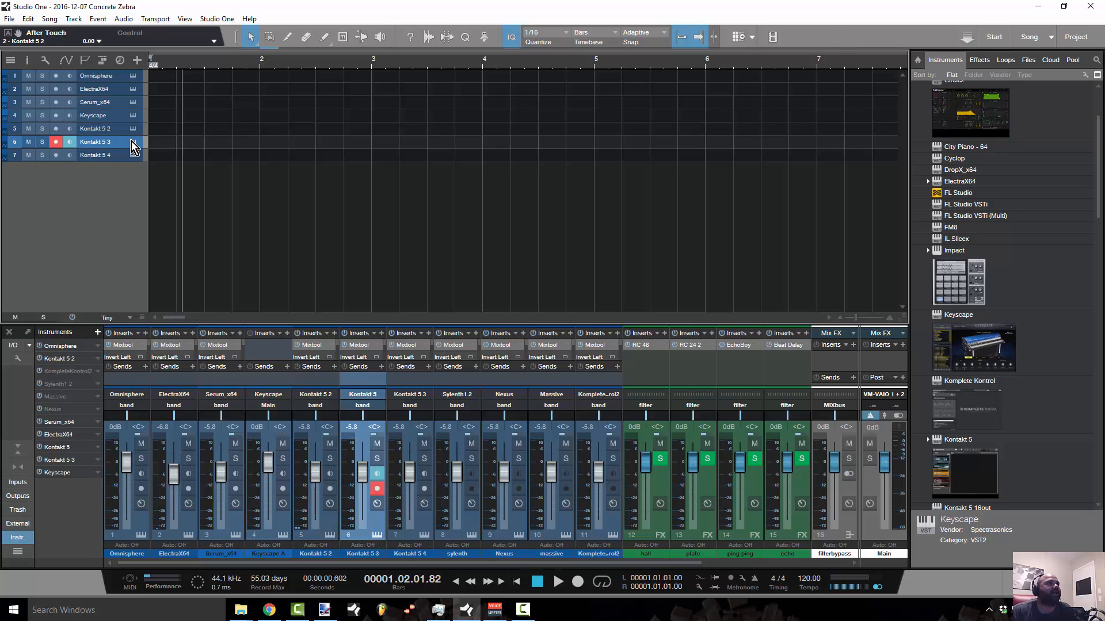
{"action": "left_click", "coordinate": [132, 142]}
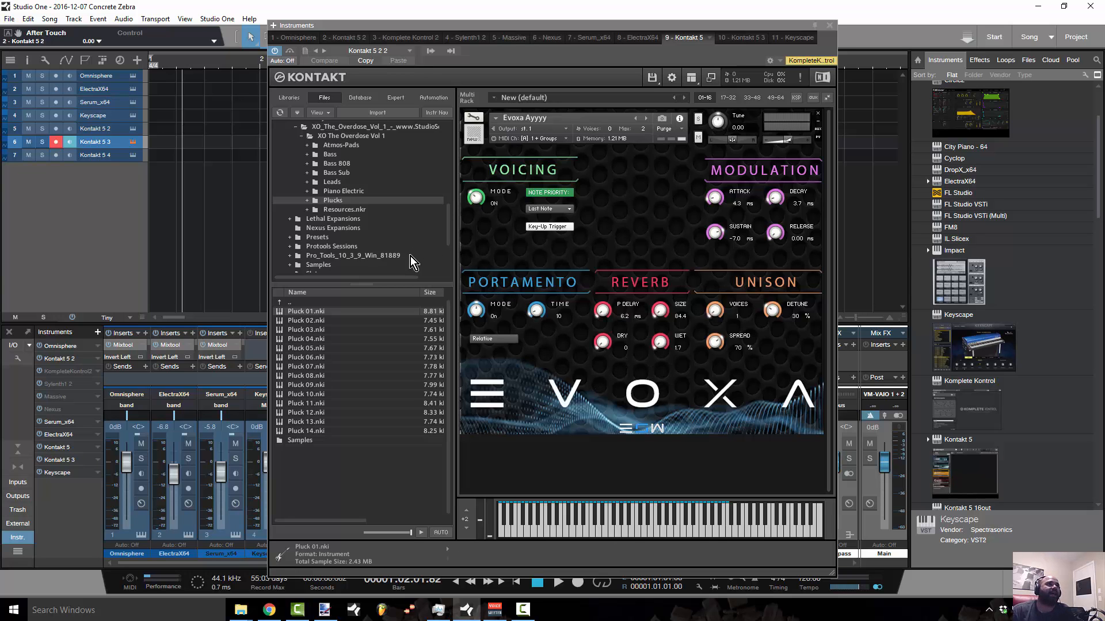
{"action": "scroll", "coordinate": [381, 187], "scroll_direction": "up", "scroll_amount": 2}
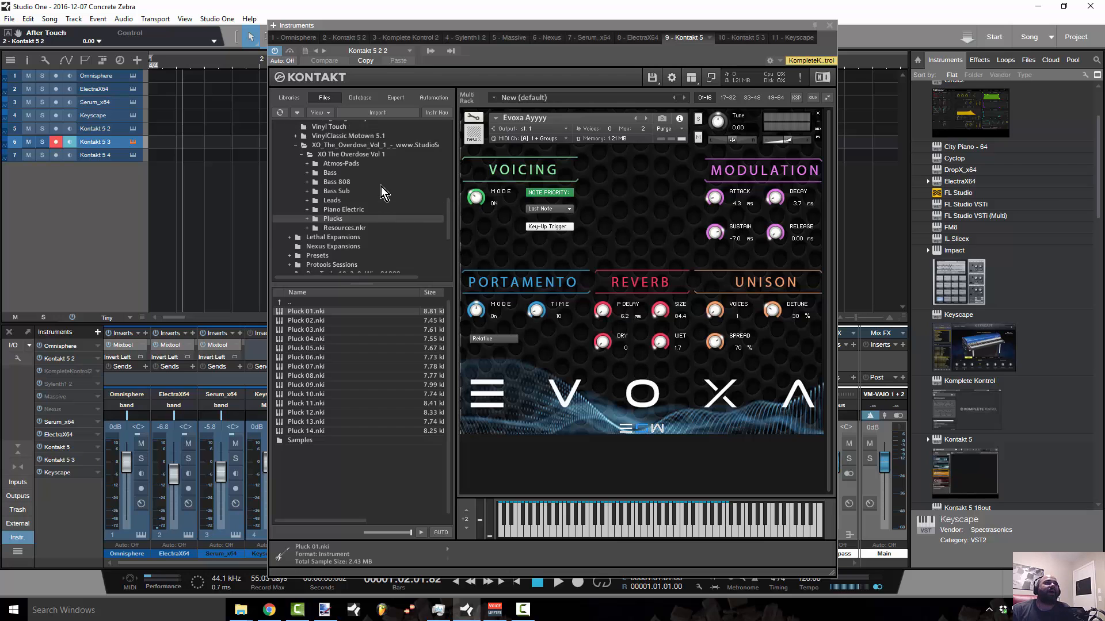
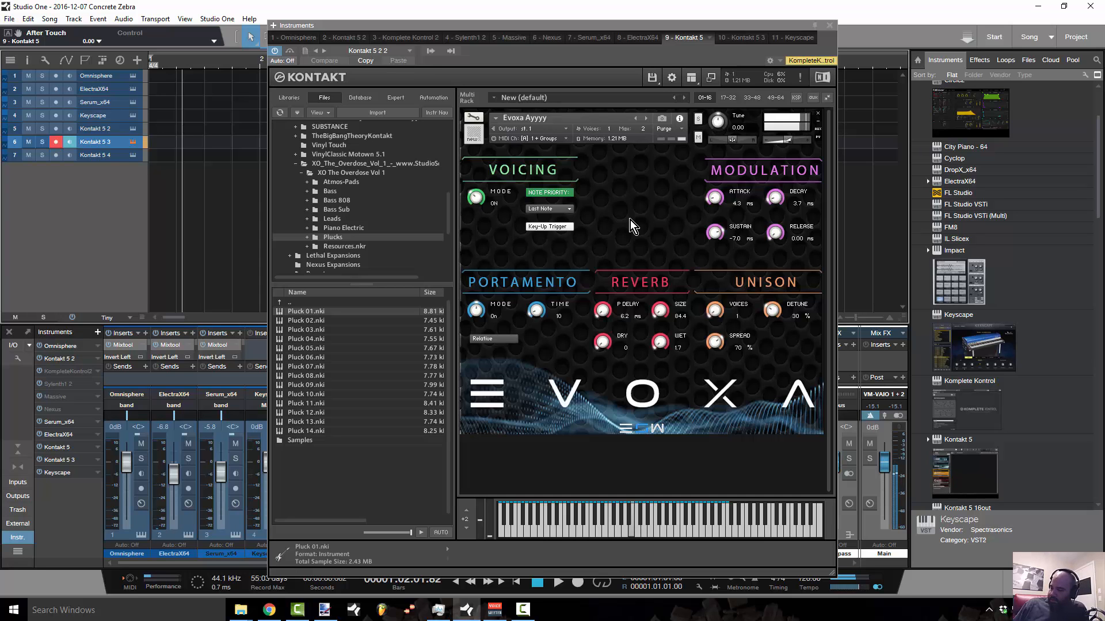
Step: Audition the Evoxa patches one after another, from Evoxa Back It Up through to Evoxa Cheesy
{"action": "left_click", "coordinate": [645, 119]}
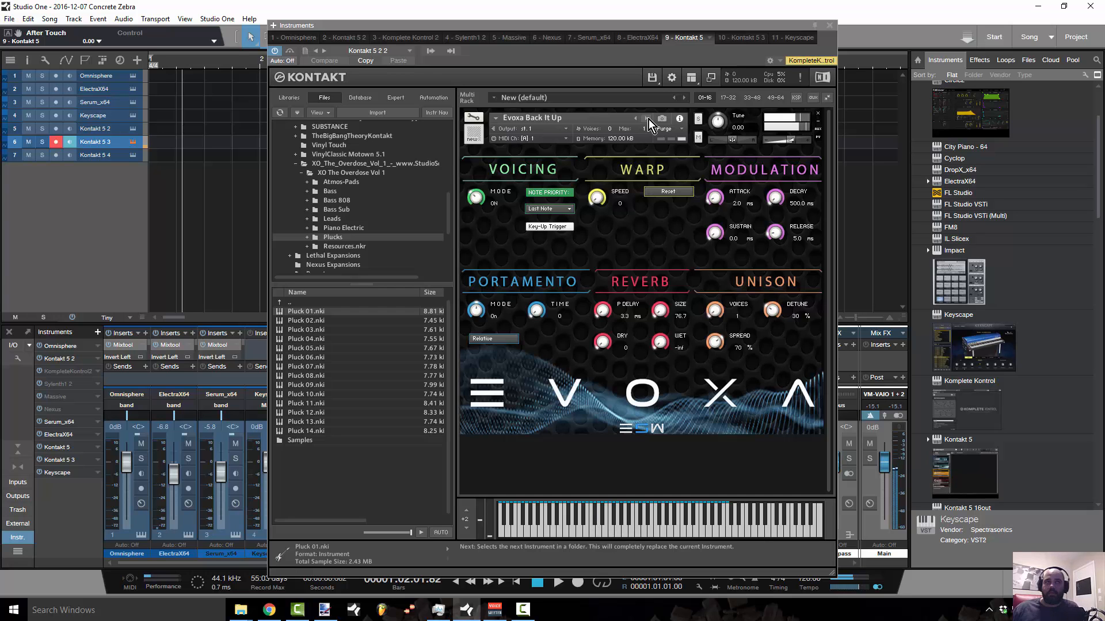
{"action": "left_click", "coordinate": [648, 119]}
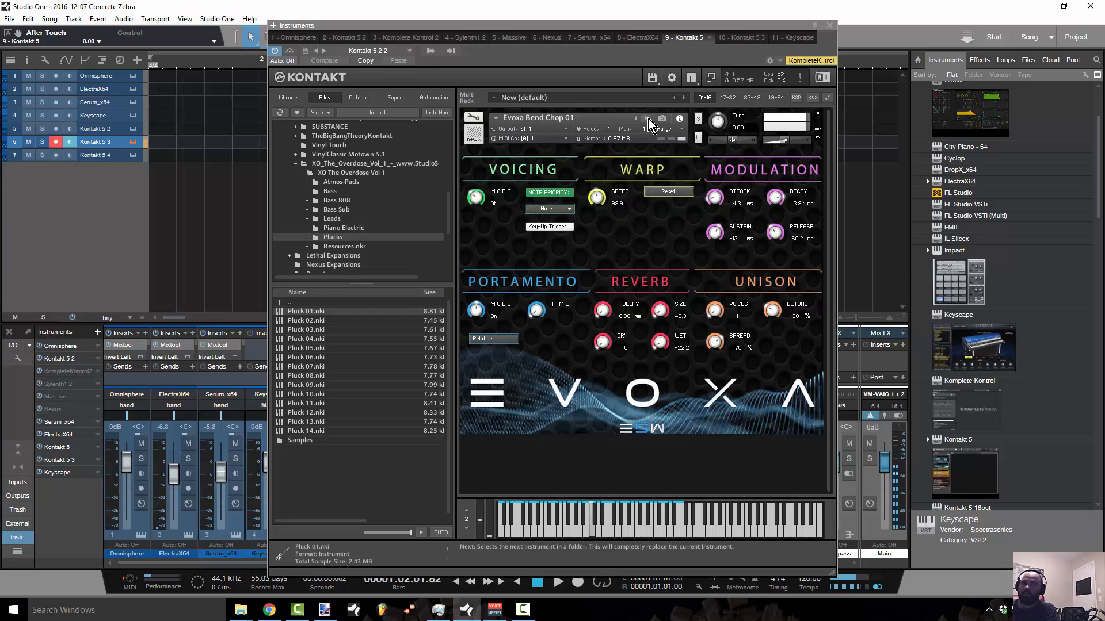
{"action": "left_click", "coordinate": [648, 119]}
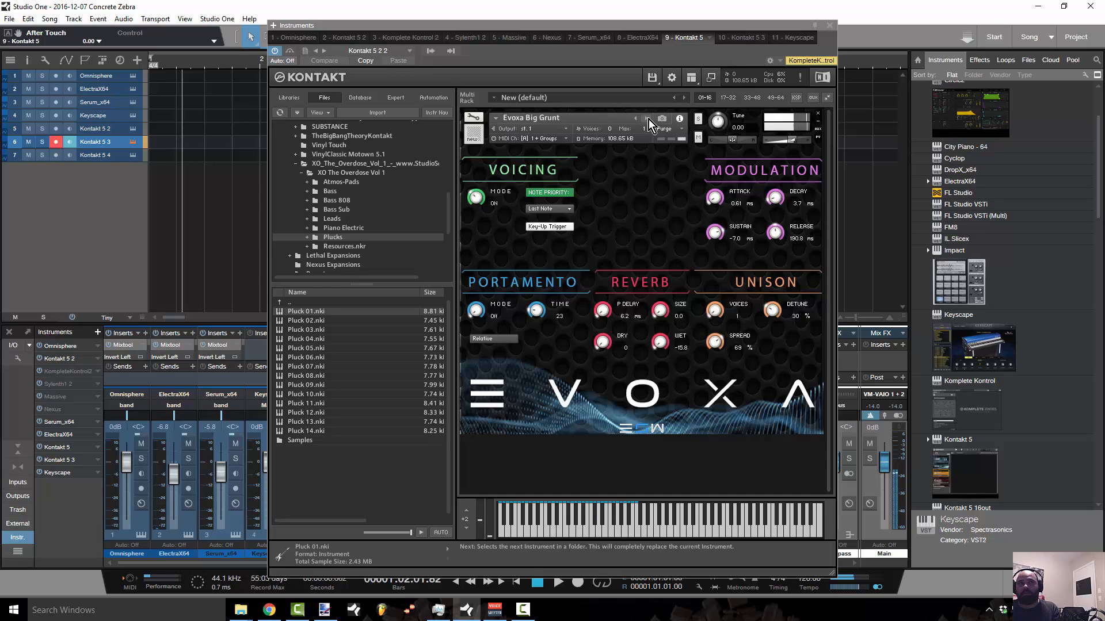
{"action": "left_click", "coordinate": [648, 119]}
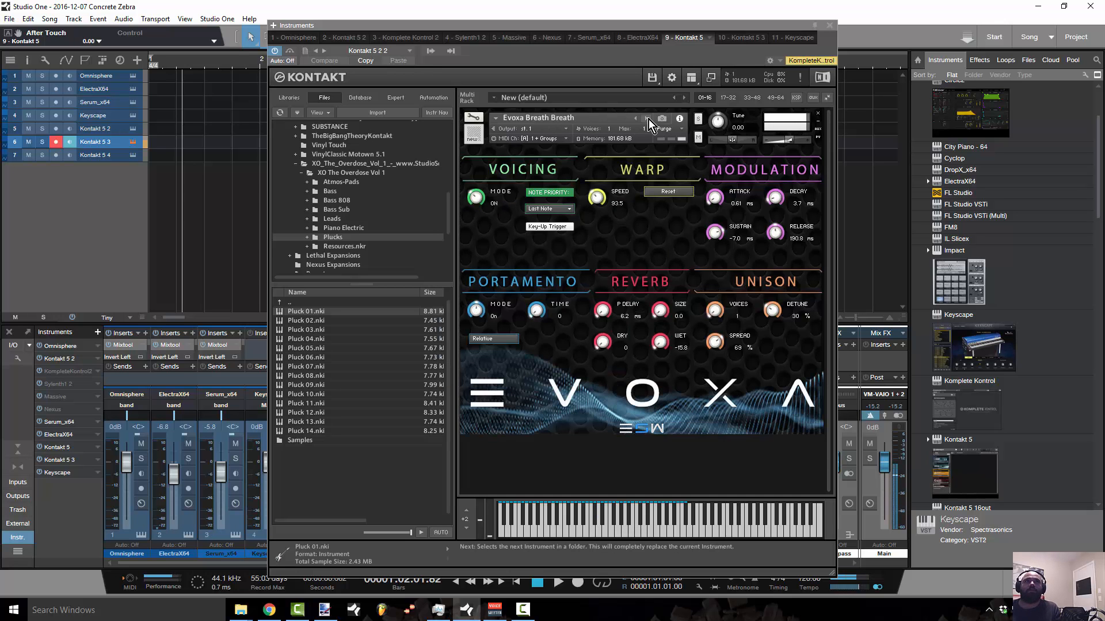
{"action": "left_click", "coordinate": [648, 119]}
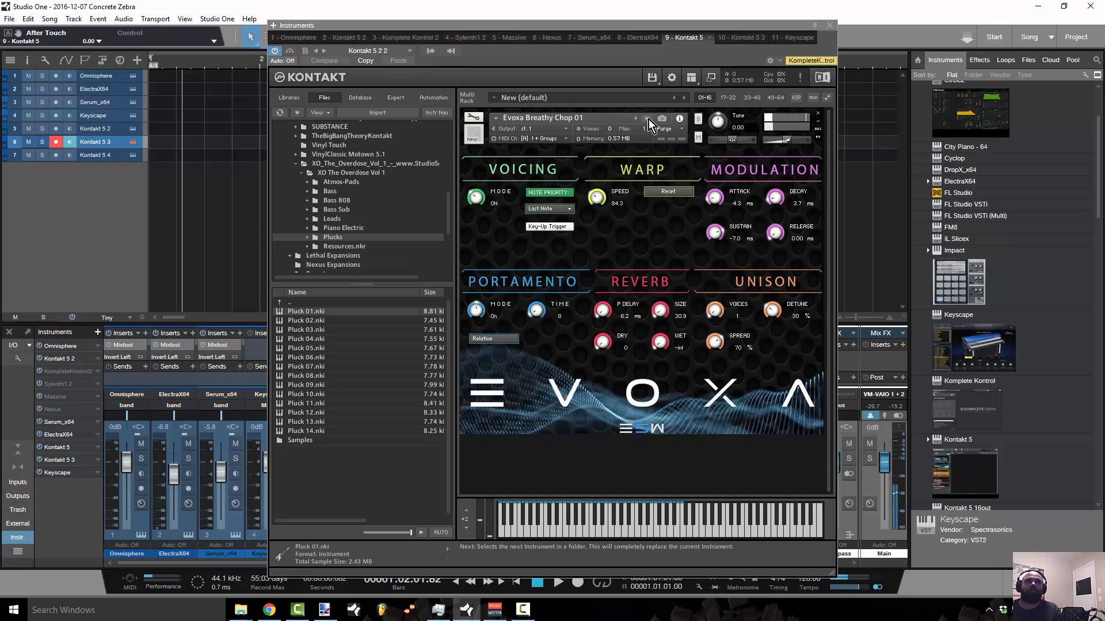
{"action": "left_click", "coordinate": [648, 119]}
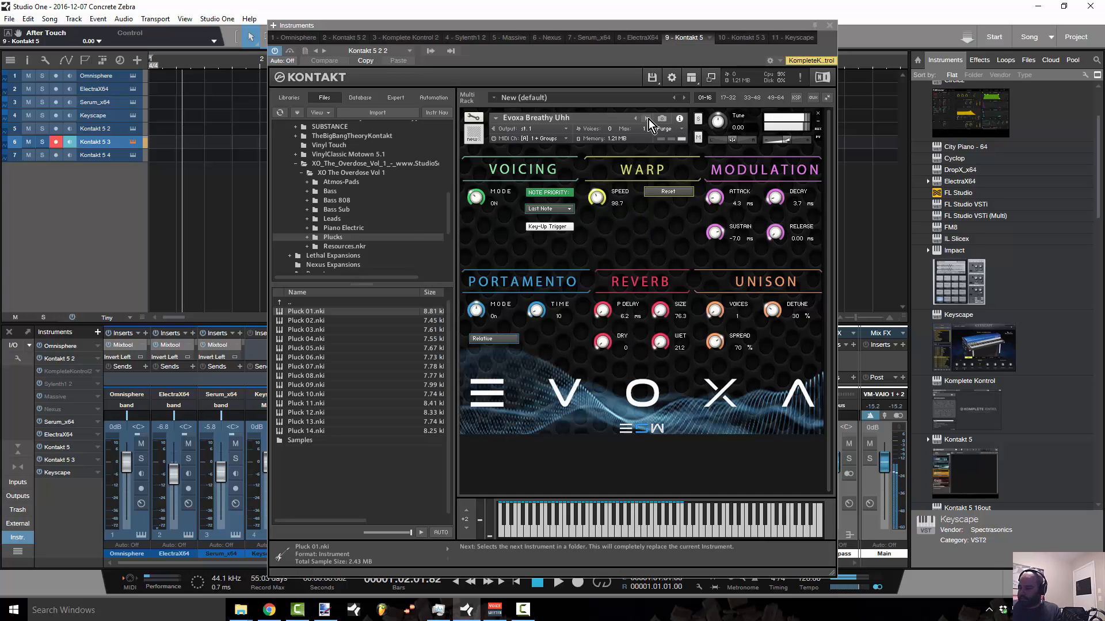
{"action": "left_click", "coordinate": [648, 119]}
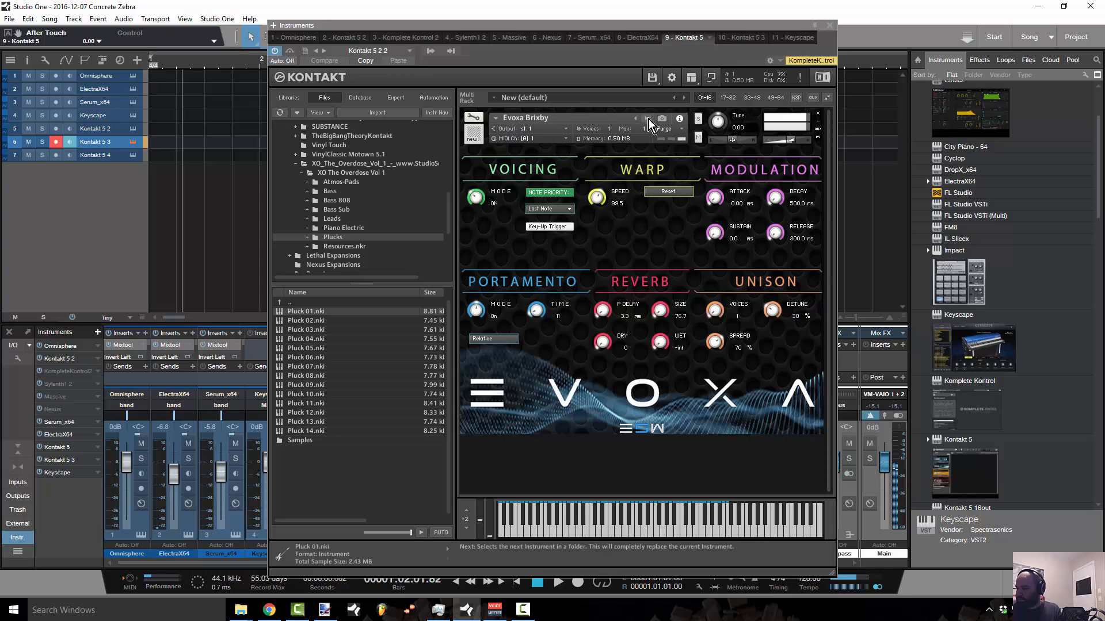
{"action": "left_click", "coordinate": [648, 119]}
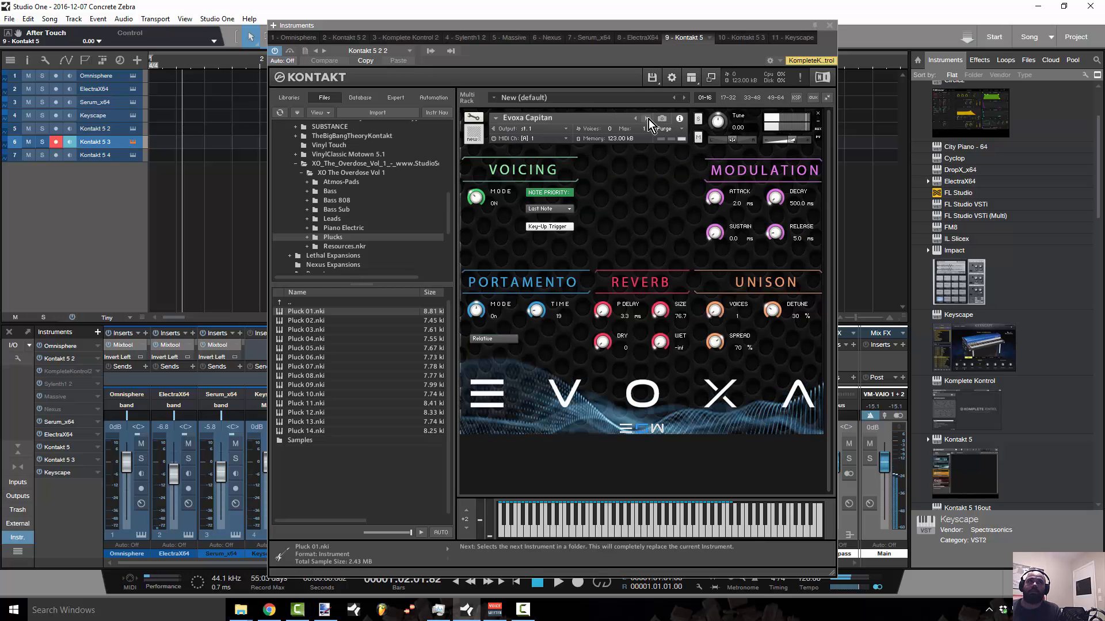
{"action": "left_click", "coordinate": [648, 120]}
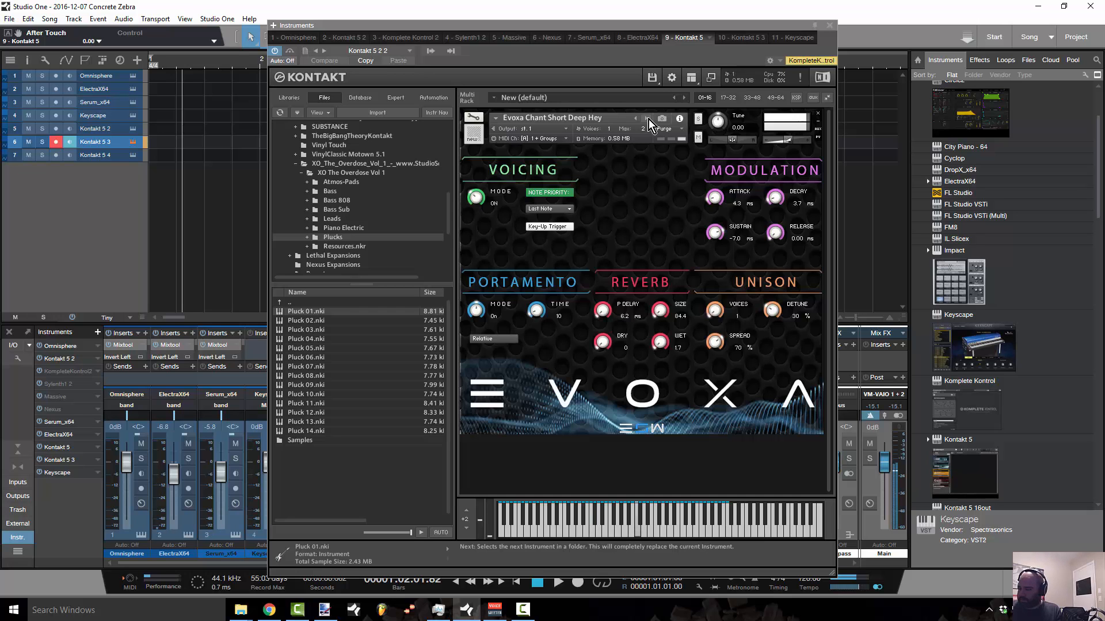
{"action": "left_click", "coordinate": [648, 119]}
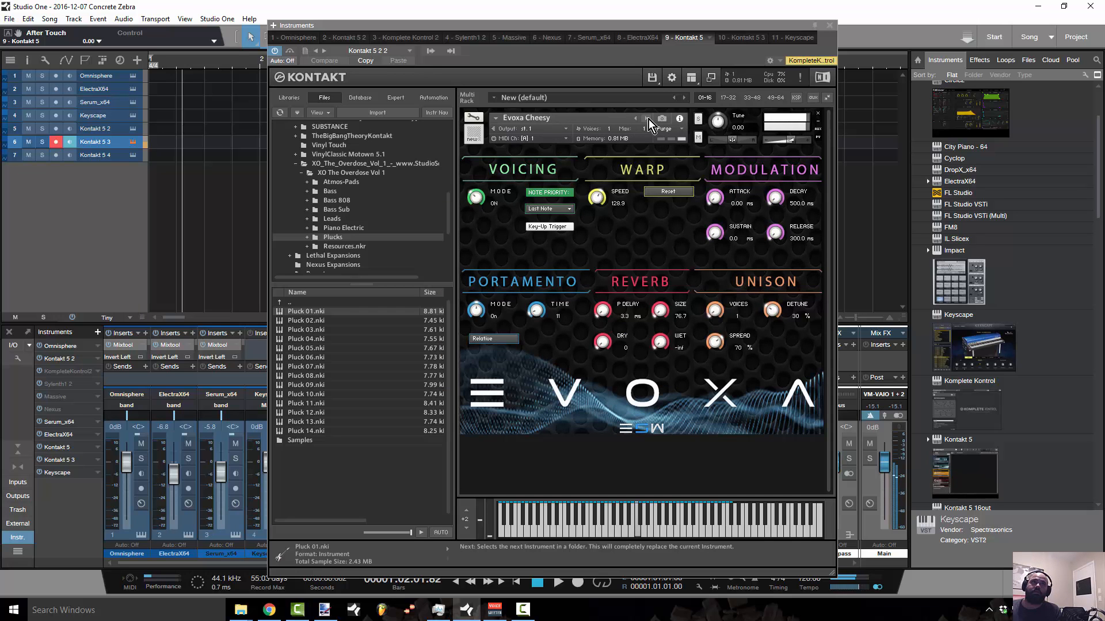
Step: Audition the next three Evoxa patches: Evoxa Chill Monks, Evoxa Chip and Dale, and Evoxa Chirpy
{"action": "left_click", "coordinate": [648, 119]}
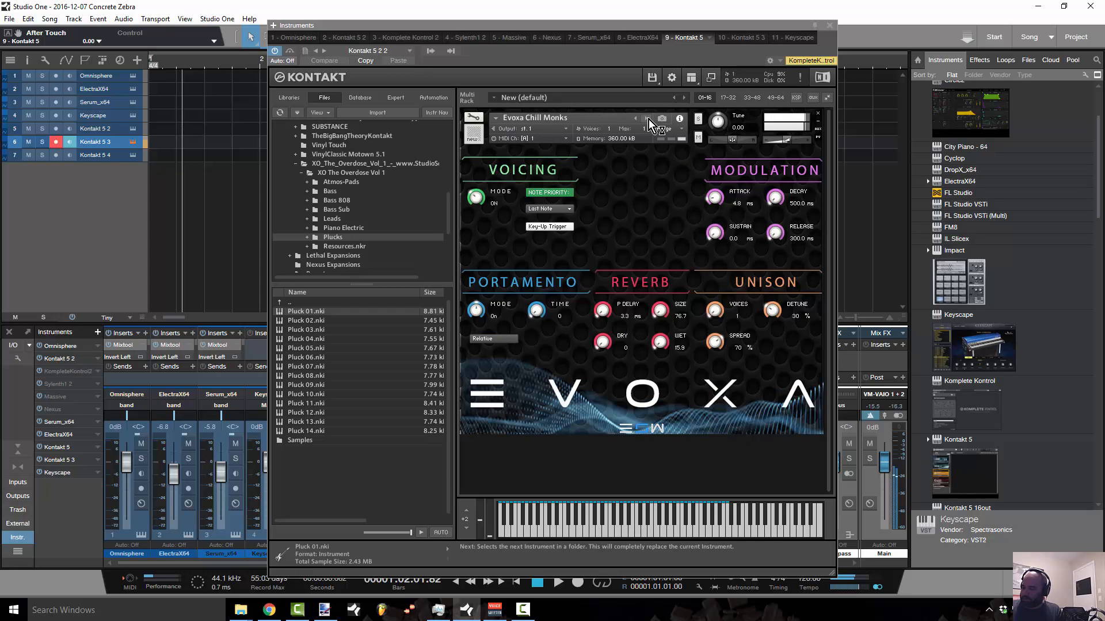
{"action": "left_click", "coordinate": [648, 119]}
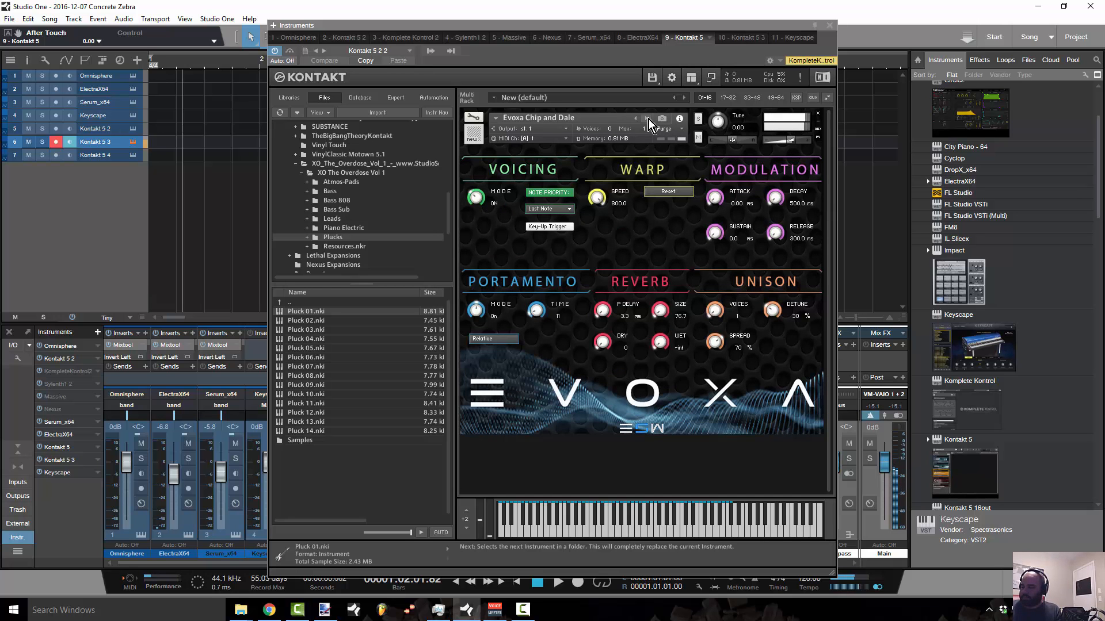
{"action": "left_click", "coordinate": [648, 119]}
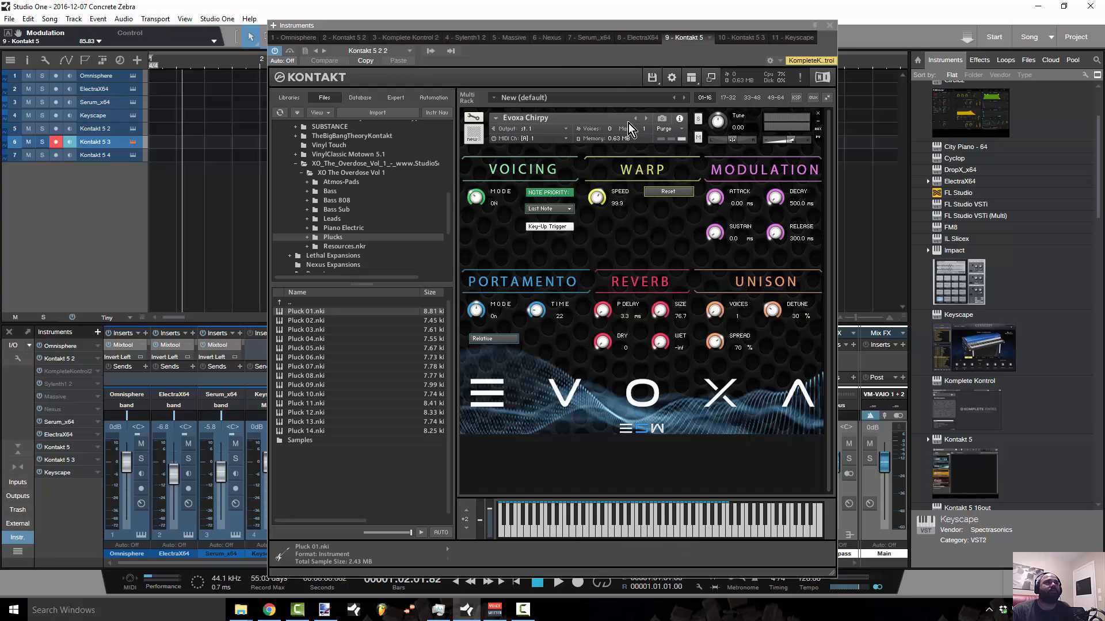
Step: Collapse the XO The Overdose folder in the file browser and open EchoSoundWorks-Evoxa's Vocal Chops folder under ESW Evoxa, EVOXA, Kontakt
{"action": "left_click", "coordinate": [296, 165]}
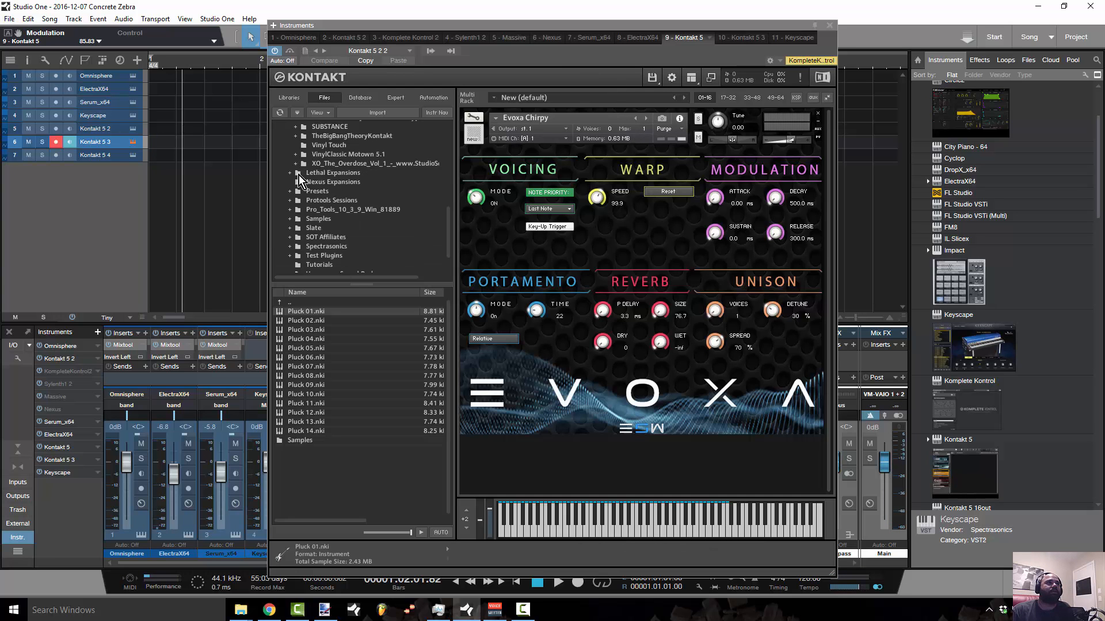
{"action": "scroll", "coordinate": [331, 193], "scroll_direction": "up", "scroll_amount": 4}
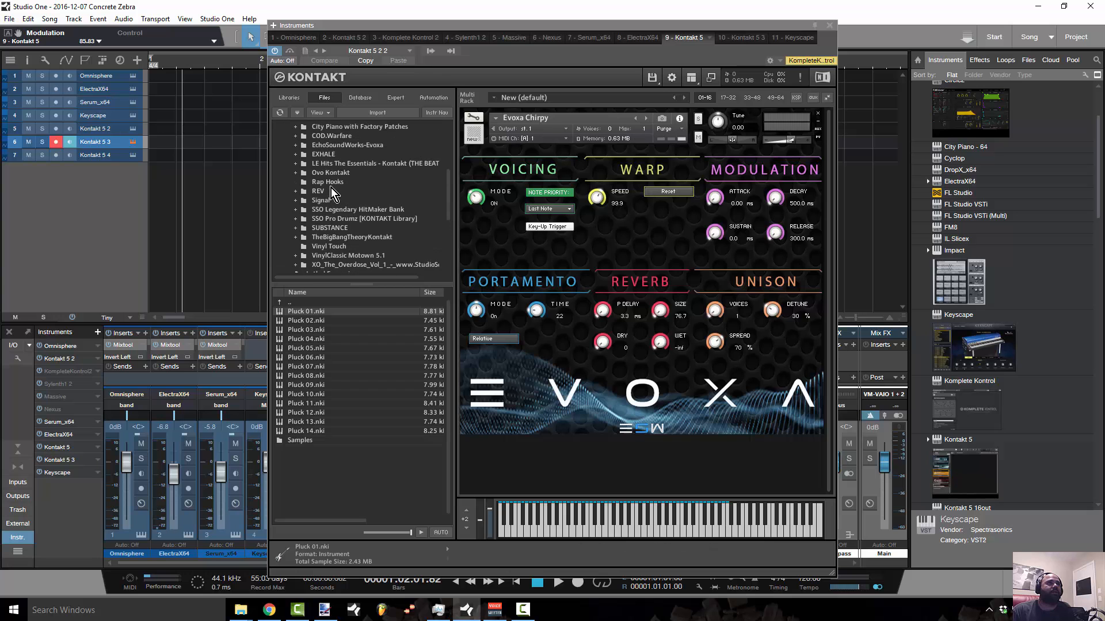
{"action": "left_click", "coordinate": [297, 146]}
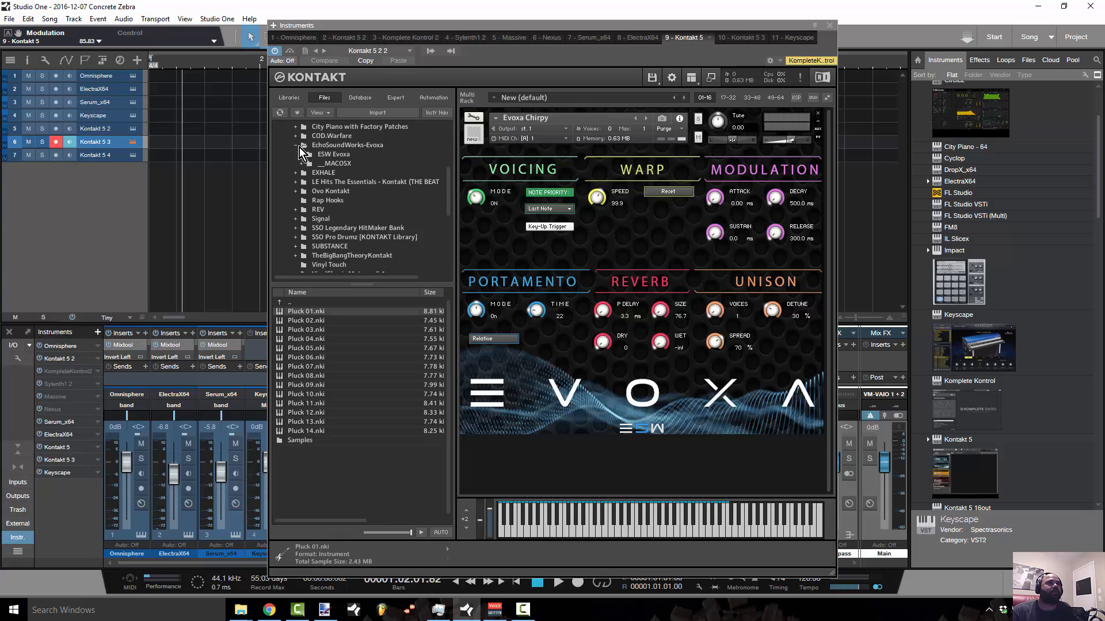
{"action": "left_click", "coordinate": [302, 154]}
{"action": "left_click", "coordinate": [318, 155]}
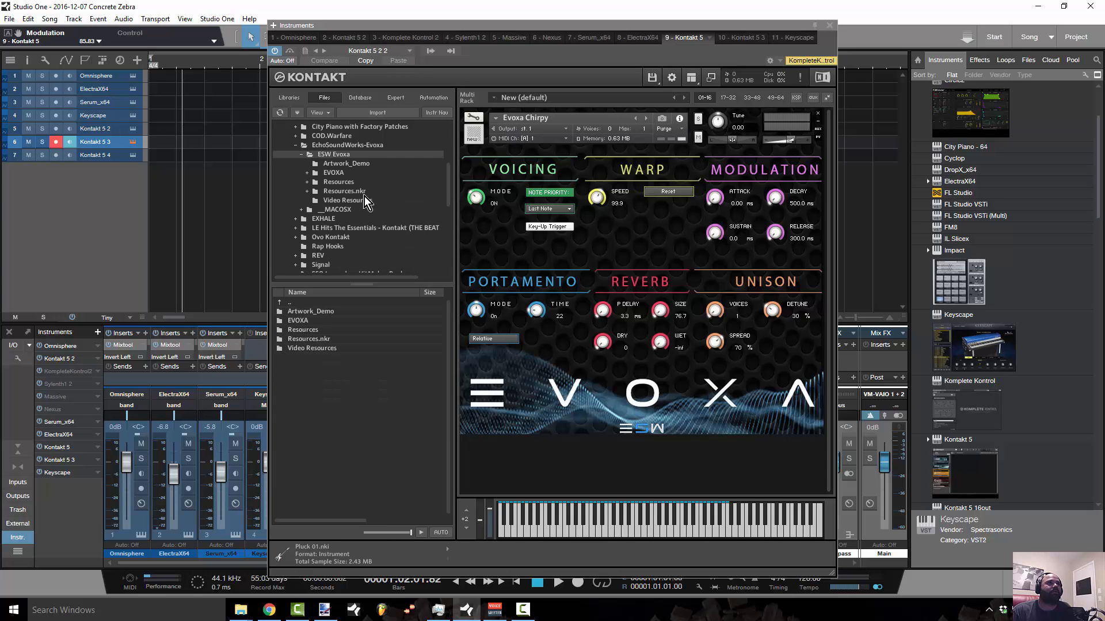
{"action": "double_click", "coordinate": [315, 320]}
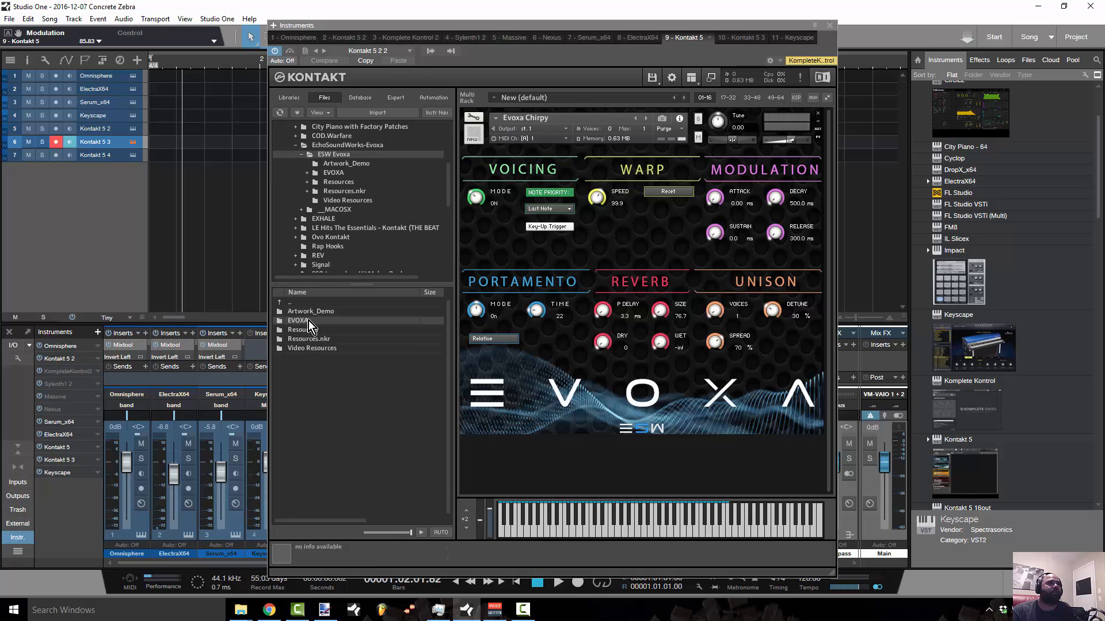
{"action": "double_click", "coordinate": [312, 313]}
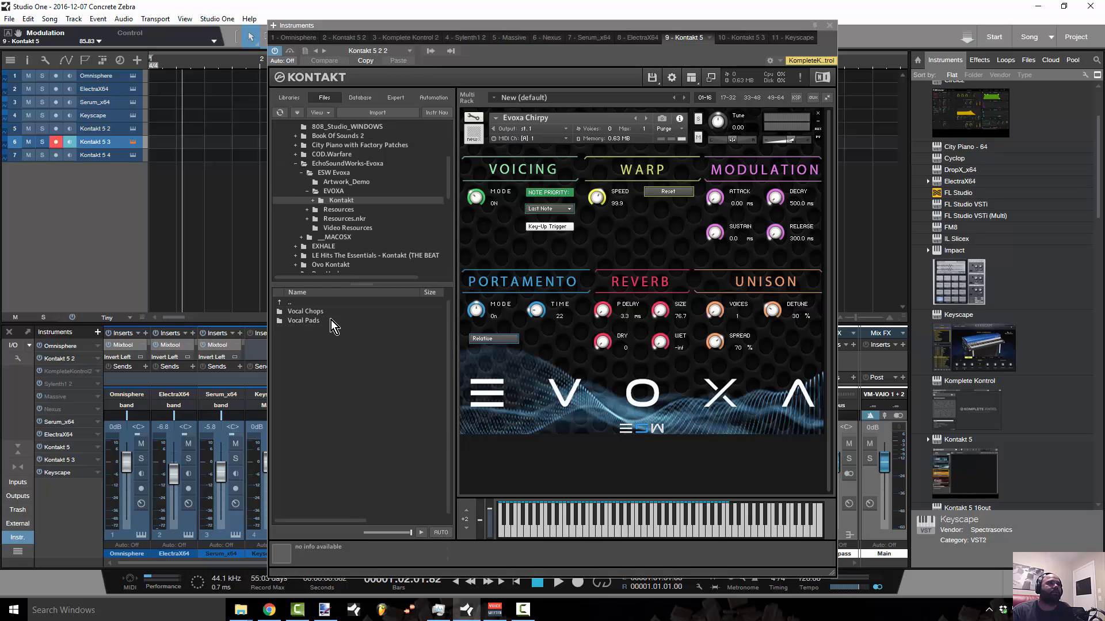
{"action": "double_click", "coordinate": [329, 314]}
Step: Look through the Evoxa vocal chop patches in the folder, down to the Trap series
{"action": "scroll", "coordinate": [387, 416], "scroll_direction": "down", "scroll_amount": 2}
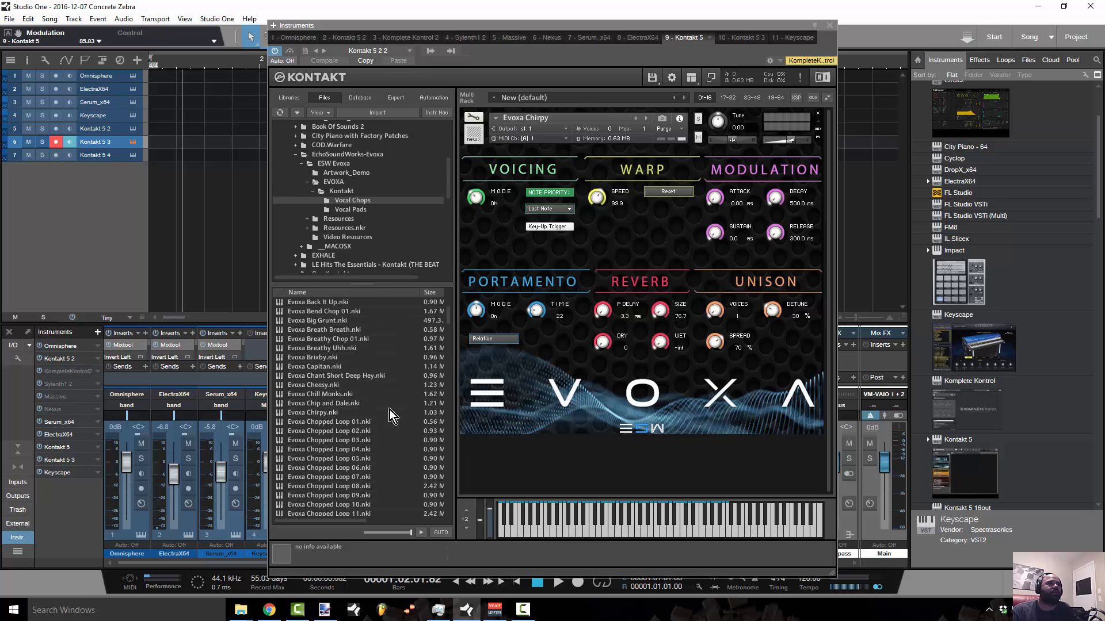
{"action": "scroll", "coordinate": [389, 410], "scroll_direction": "down", "scroll_amount": 5}
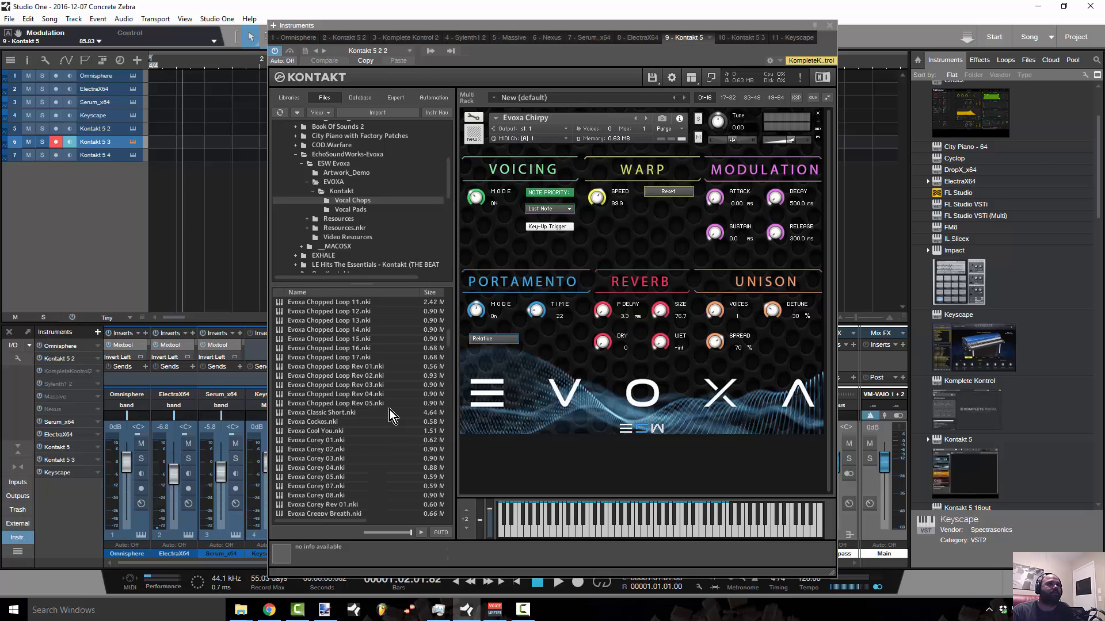
{"action": "scroll", "coordinate": [389, 410], "scroll_direction": "down", "scroll_amount": 5}
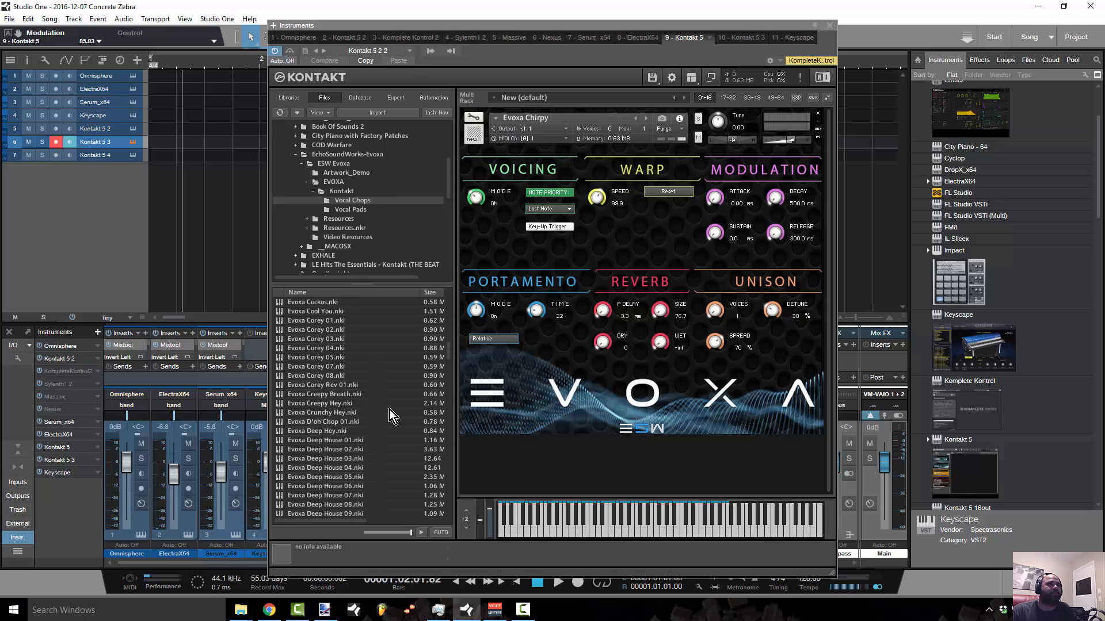
{"action": "scroll", "coordinate": [389, 410], "scroll_direction": "down", "scroll_amount": 3}
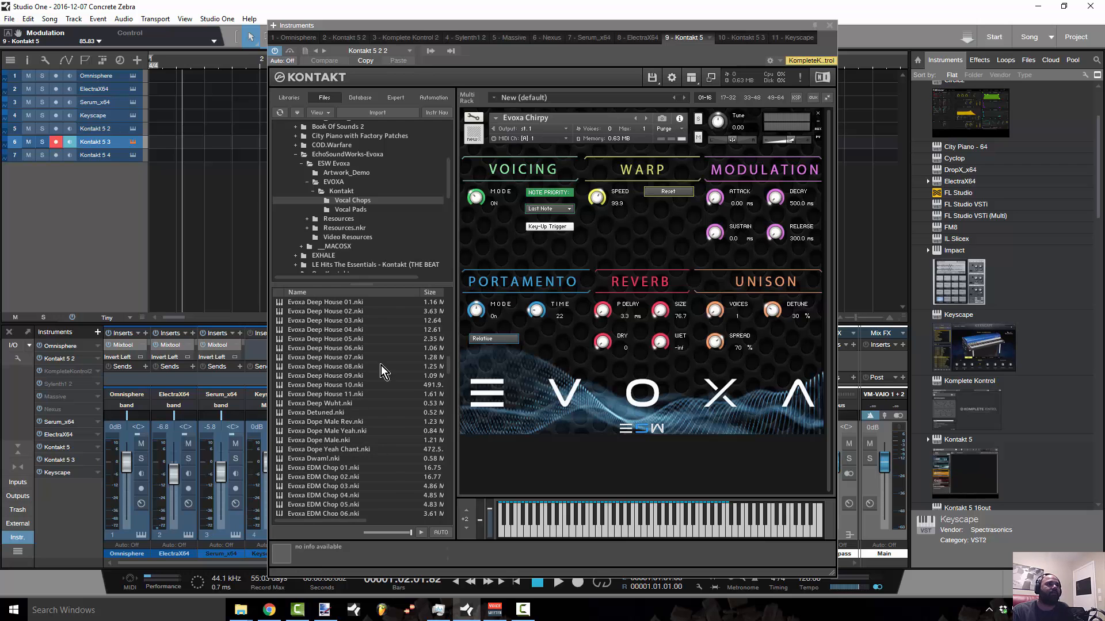
{"action": "scroll", "coordinate": [326, 368], "scroll_direction": "down", "scroll_amount": 4}
{"action": "scroll", "coordinate": [328, 398], "scroll_direction": "down", "scroll_amount": 5}
{"action": "scroll", "coordinate": [369, 412], "scroll_direction": "down", "scroll_amount": 6}
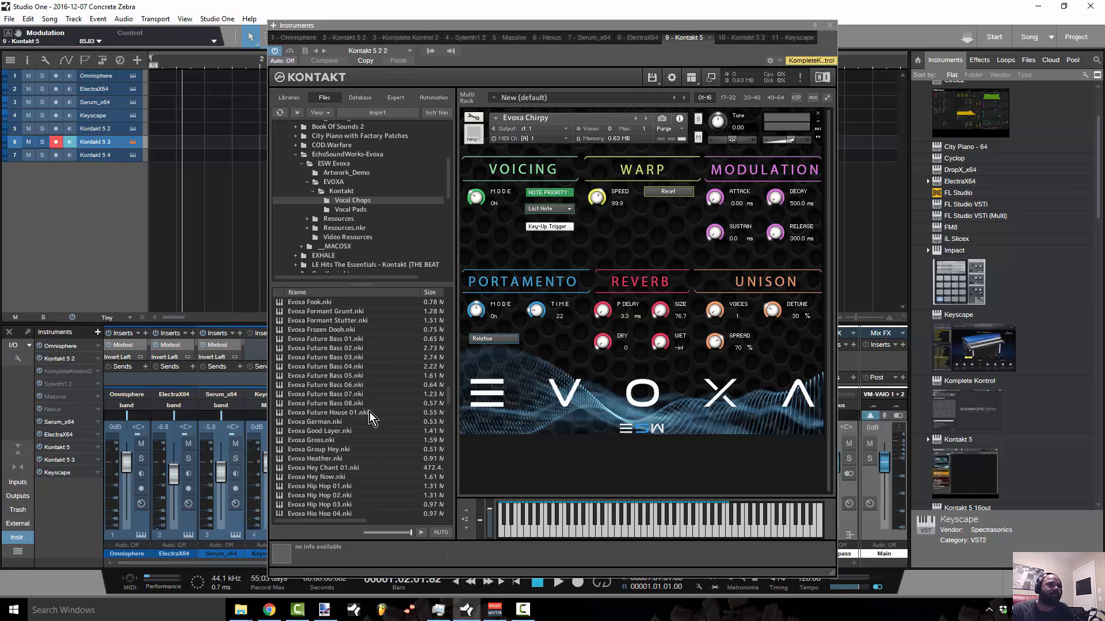
{"action": "scroll", "coordinate": [340, 430], "scroll_direction": "down", "scroll_amount": 15}
{"action": "scroll", "coordinate": [341, 433], "scroll_direction": "down", "scroll_amount": 12}
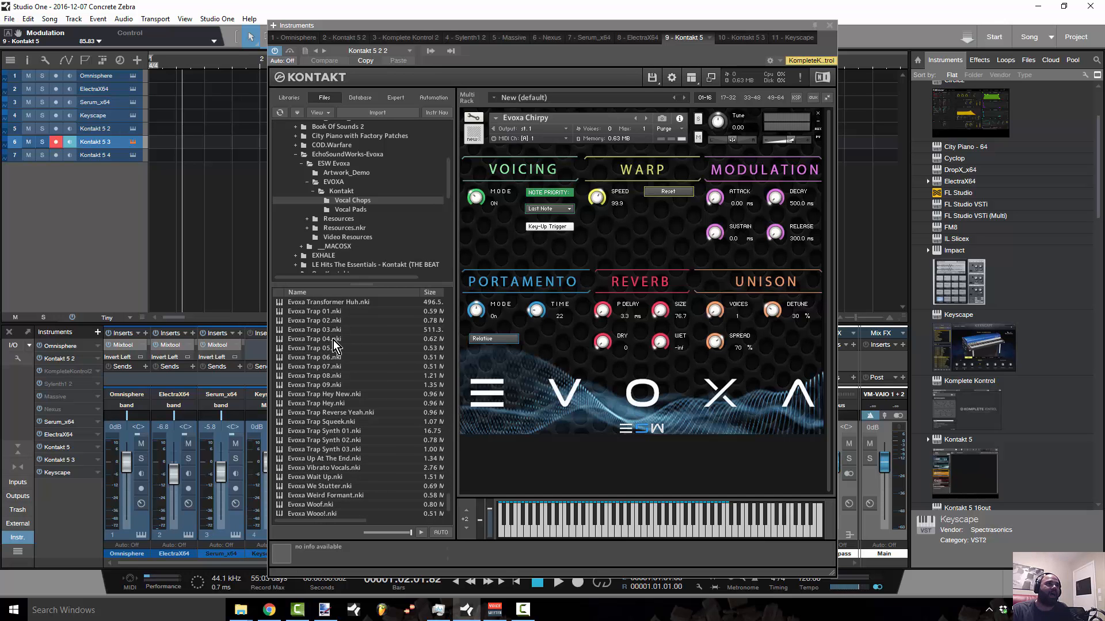
Step: Replace Evoxa Chirpy in the rack with Evoxa Trap 02, audition it, and advance to Evoxa Trap 03
{"action": "left_click", "coordinate": [818, 112]}
{"action": "left_click_drag", "start_coordinate": [305, 321], "coordinate": [383, 309]}
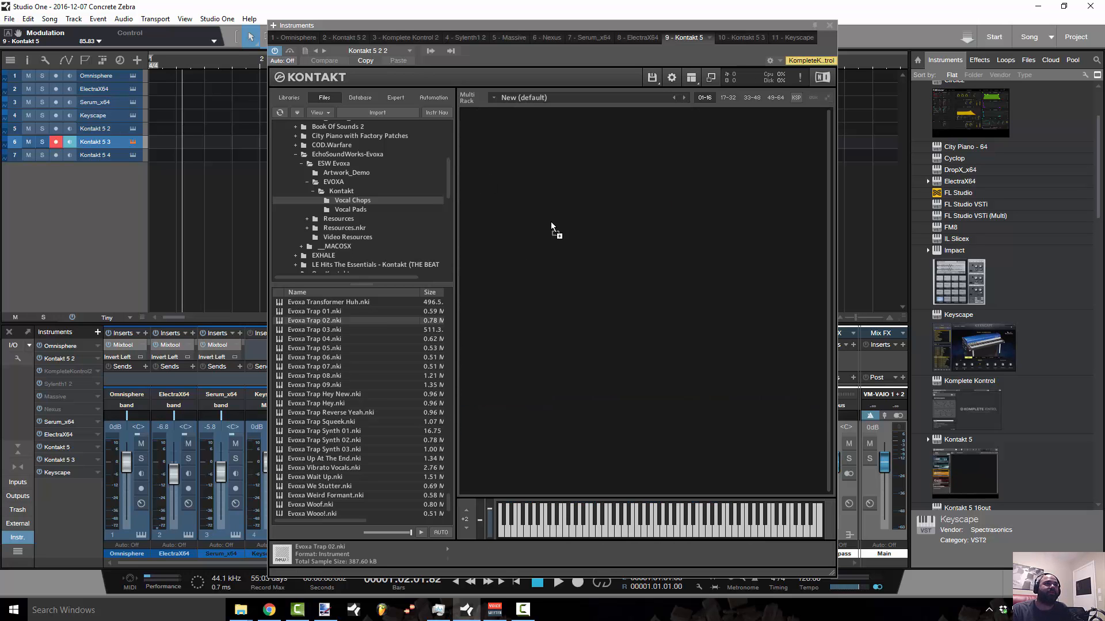
{"action": "left_click_drag", "start_coordinate": [551, 222], "coordinate": [552, 222]}
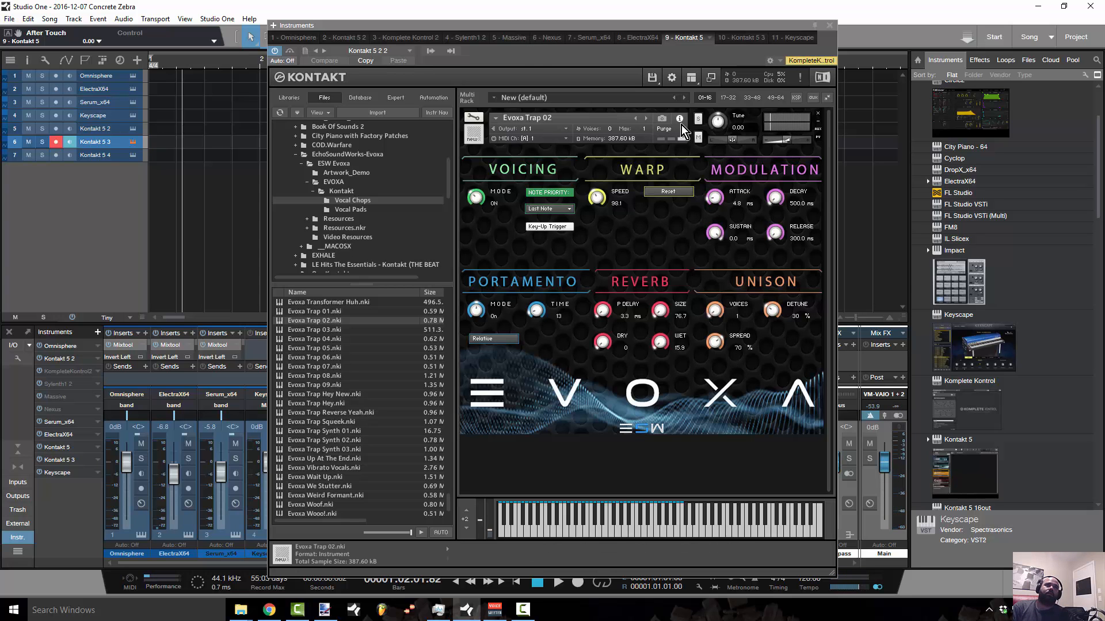
{"action": "left_click", "coordinate": [647, 121]}
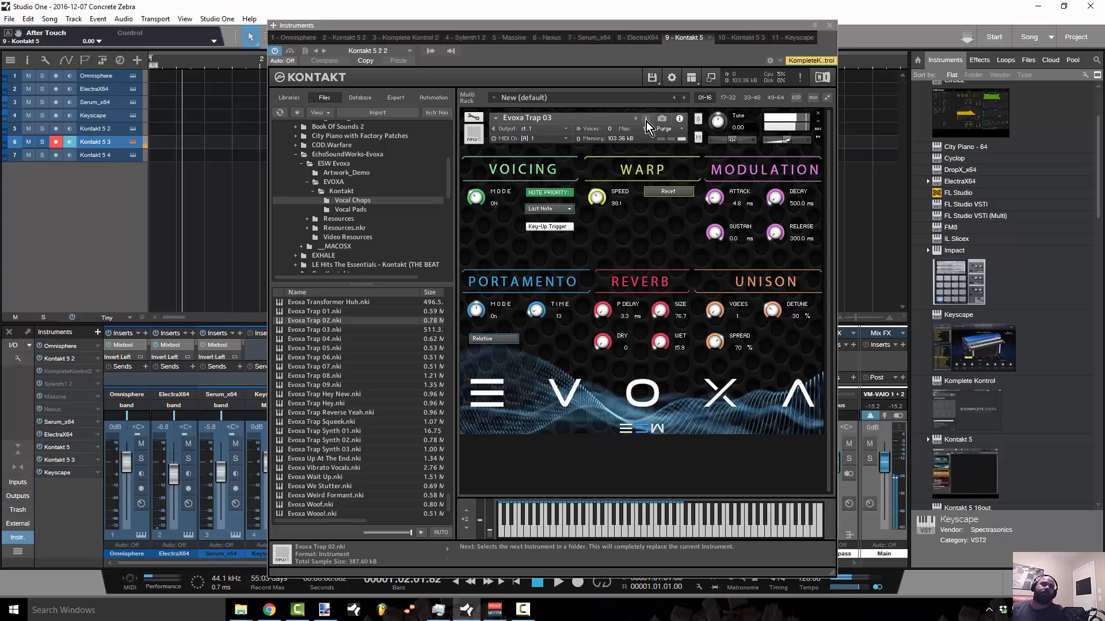
Step: Close the current Kontakt window, open the instrument of the Kontakt 5 4 track, and shift its window aside
{"action": "left_click", "coordinate": [829, 26]}
{"action": "left_click", "coordinate": [130, 154]}
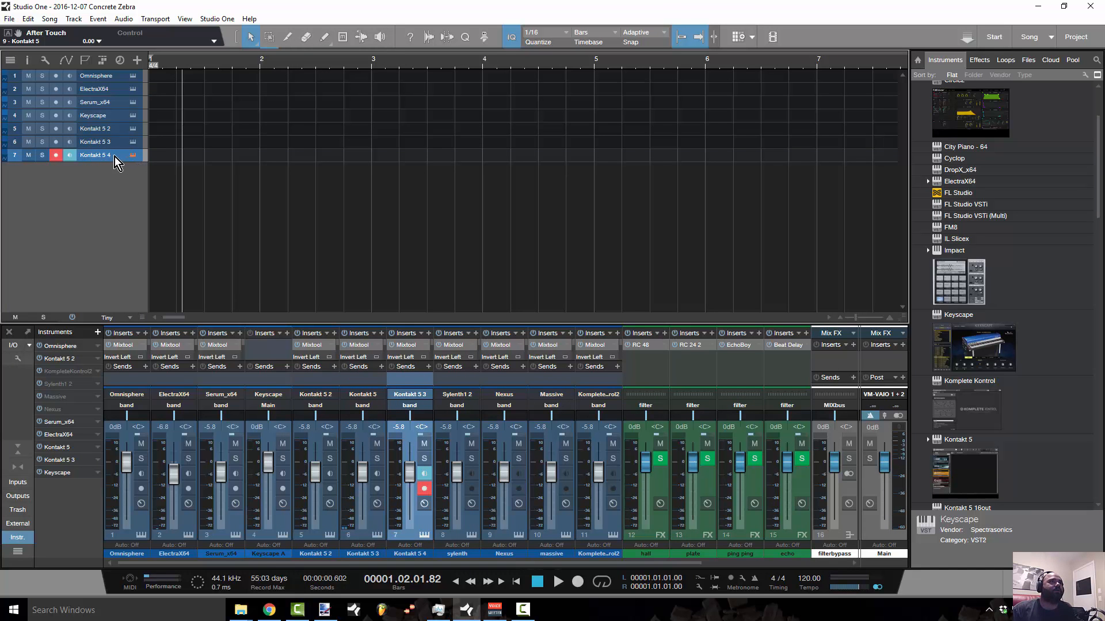
{"action": "left_click", "coordinate": [132, 156]}
{"action": "left_click_drag", "start_coordinate": [713, 28], "coordinate": [365, 28]}
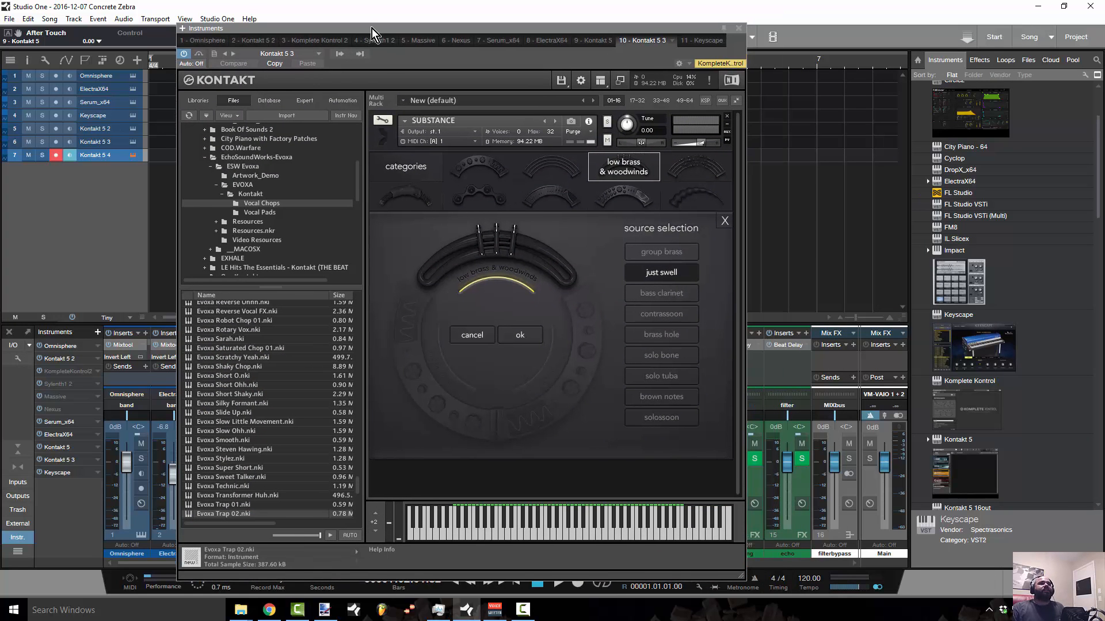
Step: Collapse the EchoSoundWorks-Evoxa folder and close the source selection view of the SUBSTANCE instrument
{"action": "left_click", "coordinate": [206, 158]}
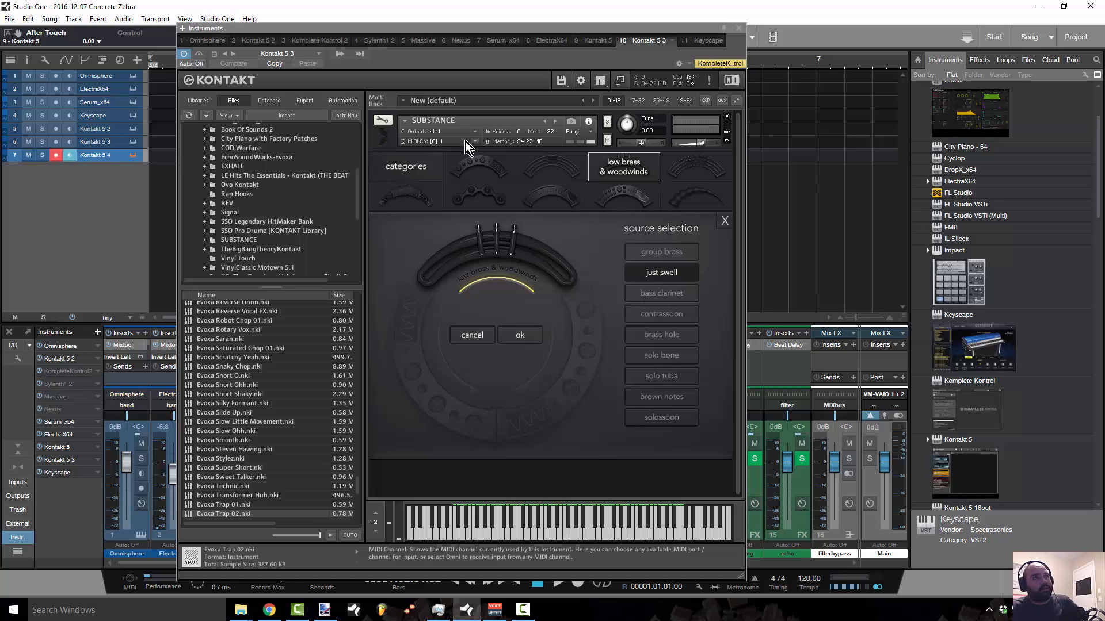
{"action": "left_click", "coordinate": [388, 120]}
{"action": "left_click", "coordinate": [388, 120]}
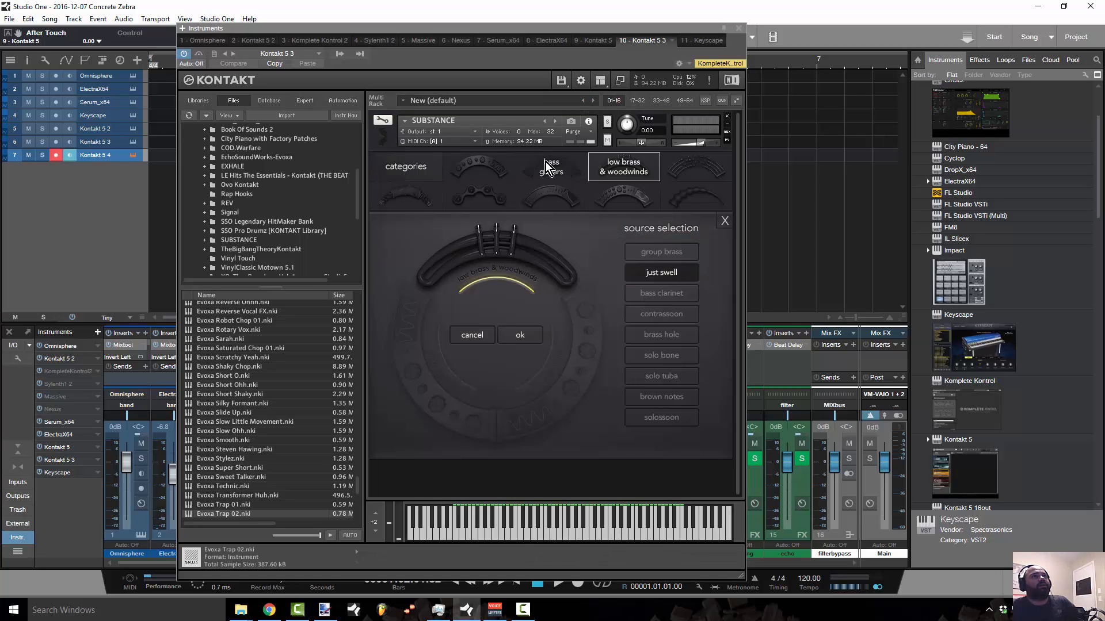
{"action": "left_click", "coordinate": [725, 219]}
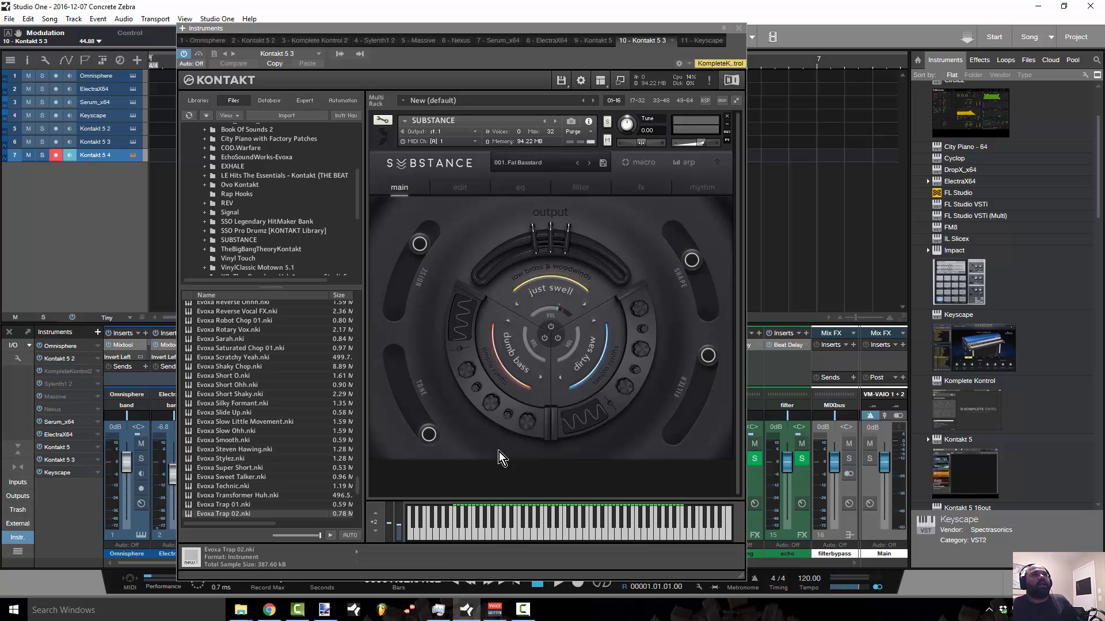
Step: Examine SUBSTANCE's rhythm and filter pages, and return to its main page
{"action": "left_click", "coordinate": [470, 193]}
{"action": "left_click", "coordinate": [418, 189]}
{"action": "left_click", "coordinate": [705, 186]}
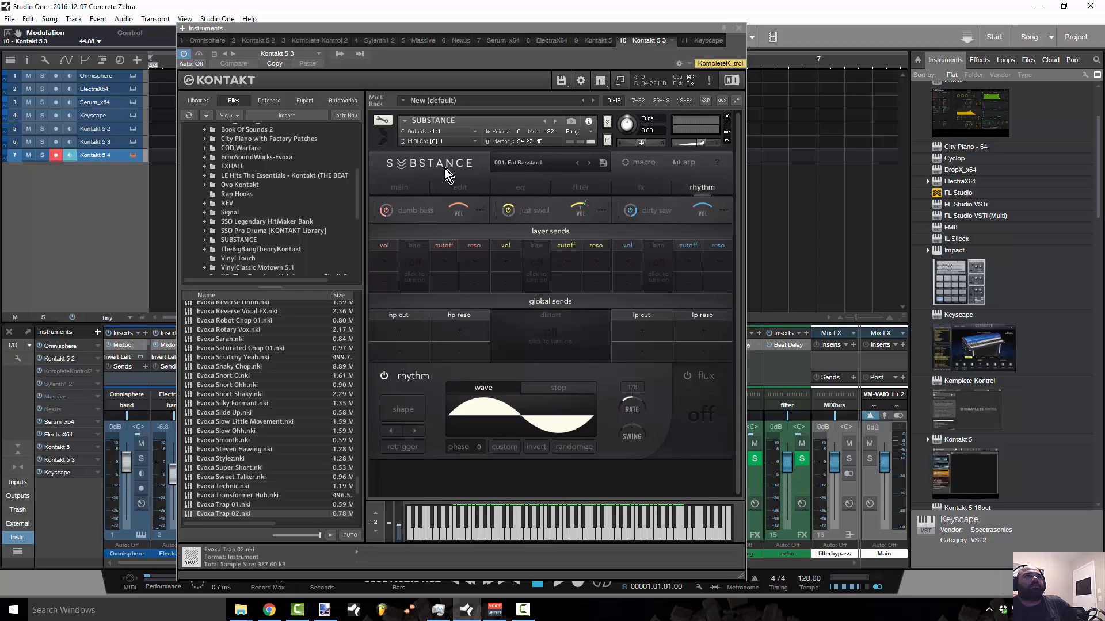
{"action": "left_click", "coordinate": [581, 187]}
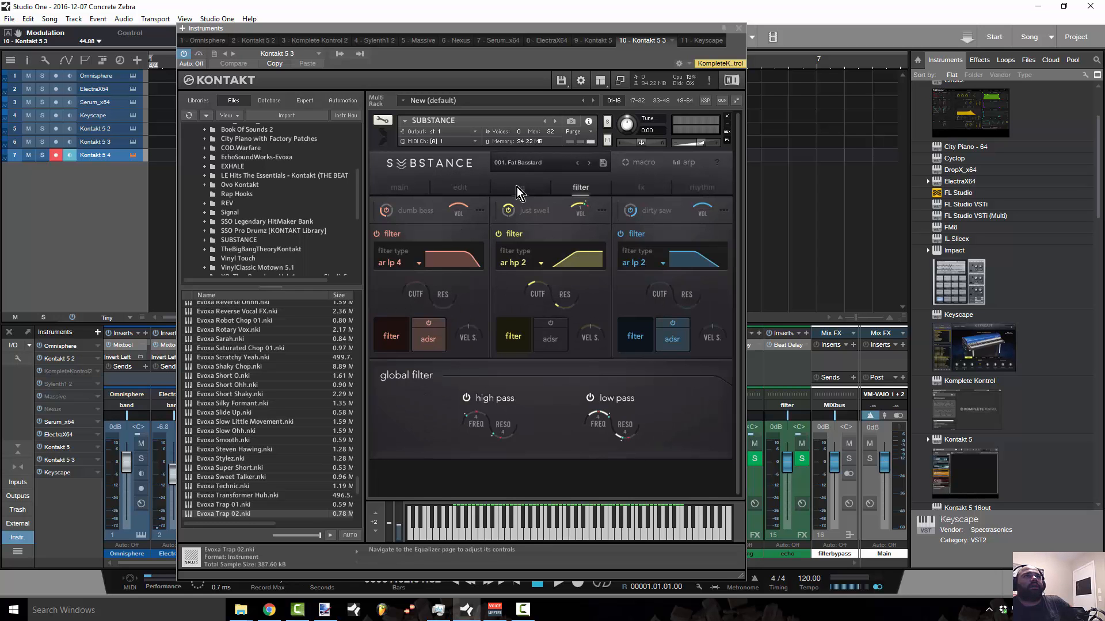
{"action": "left_click", "coordinate": [402, 189]}
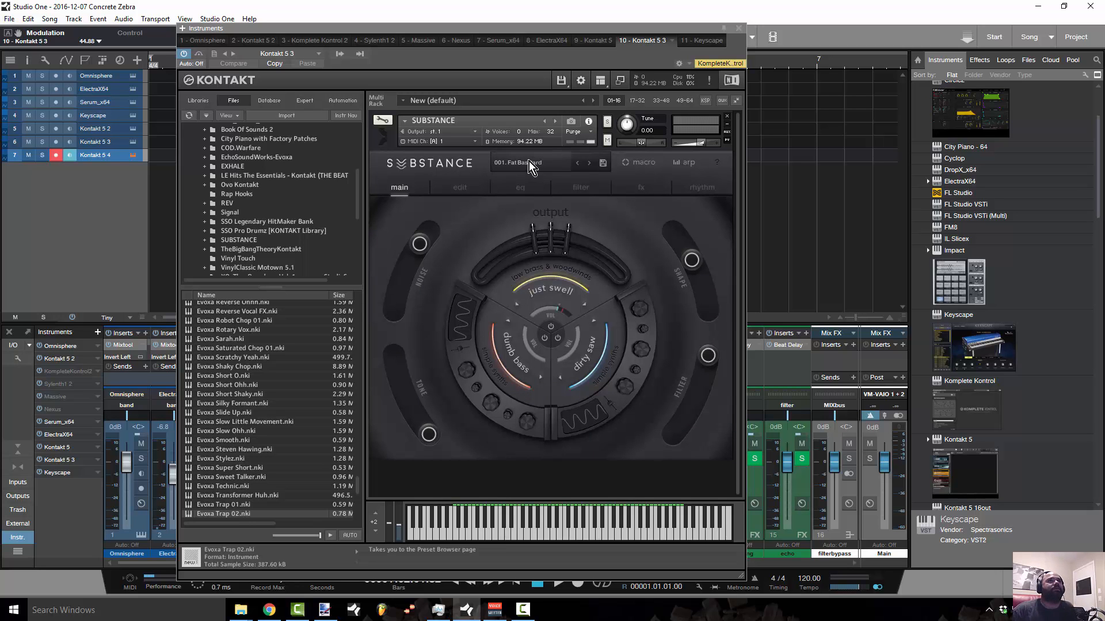
Step: Audition the SUBSTANCE presets one after another, from 002. Stranger Arps through to 010. Spring E Bass
{"action": "left_click", "coordinate": [592, 164]}
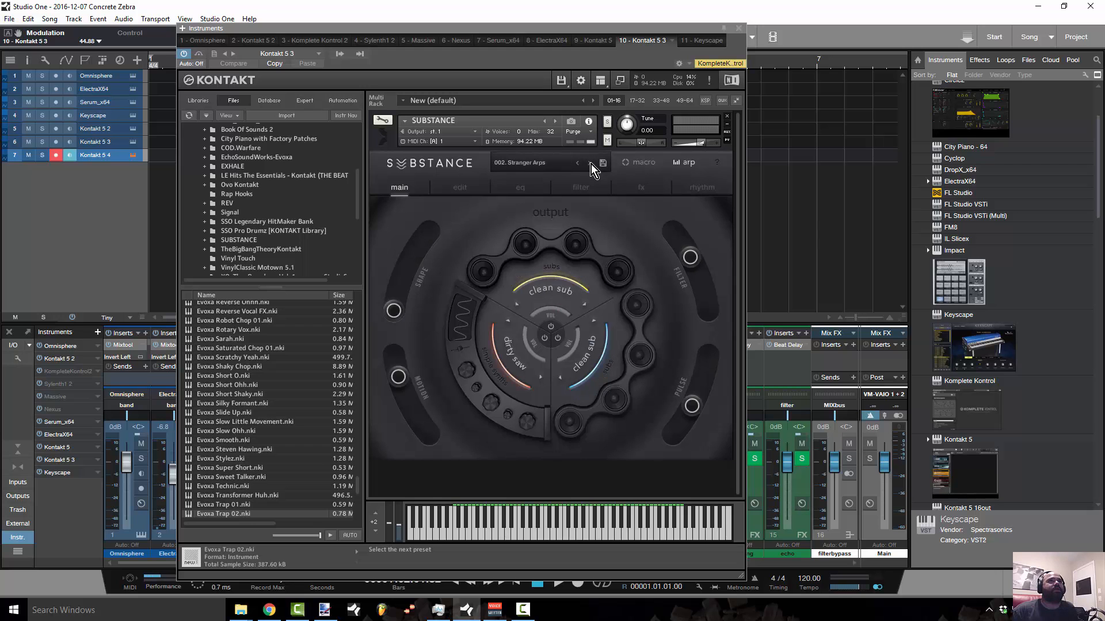
{"action": "left_click", "coordinate": [591, 164]}
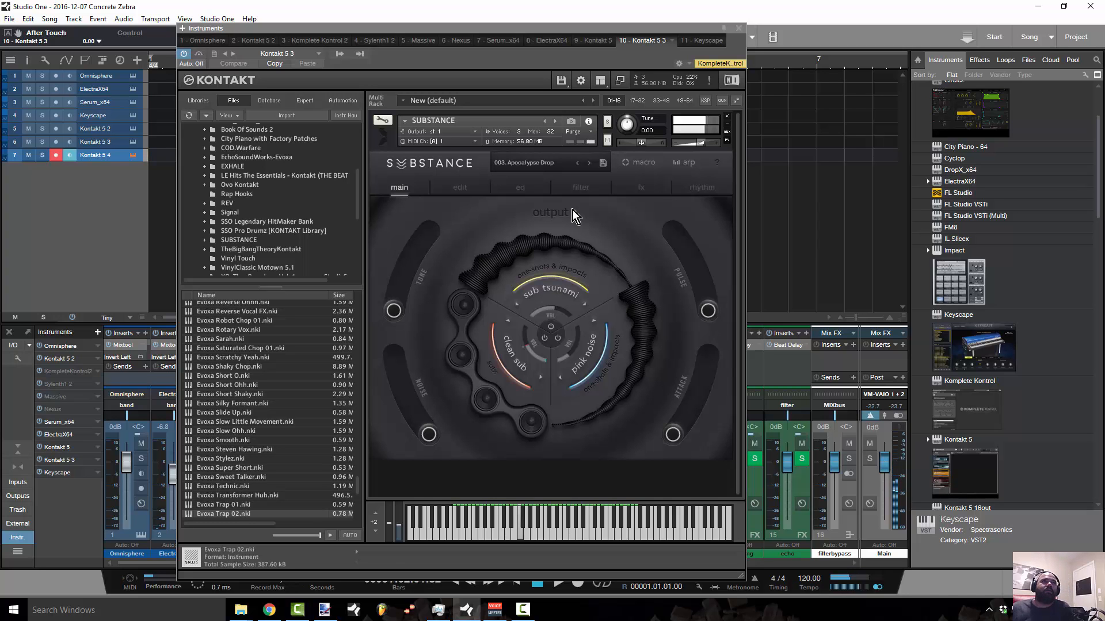
{"action": "left_click", "coordinate": [592, 162]}
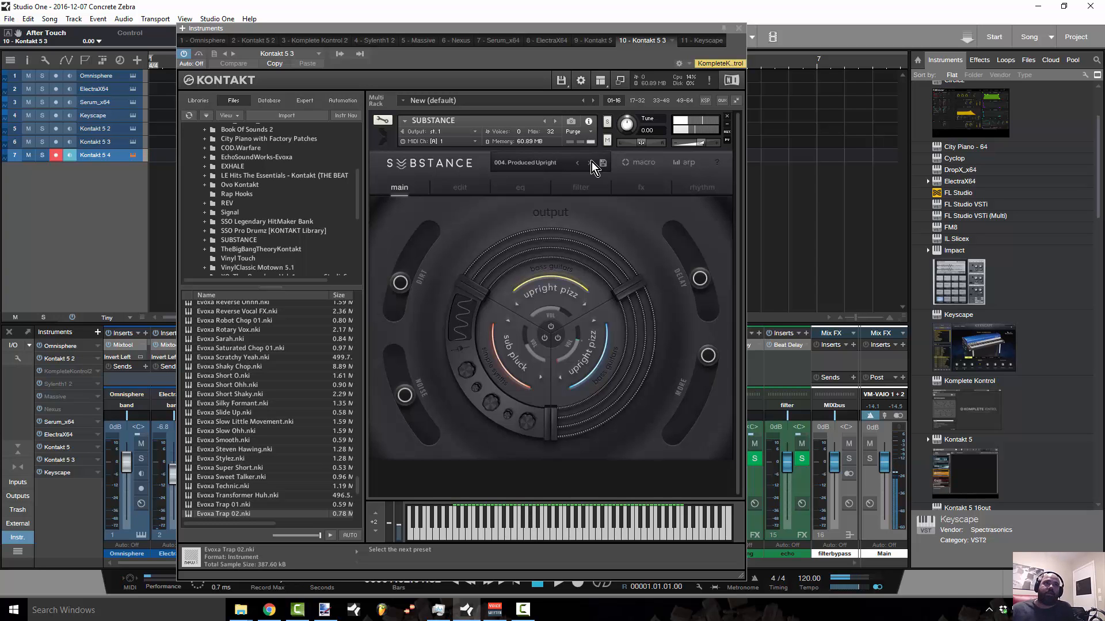
{"action": "left_click", "coordinate": [591, 161]}
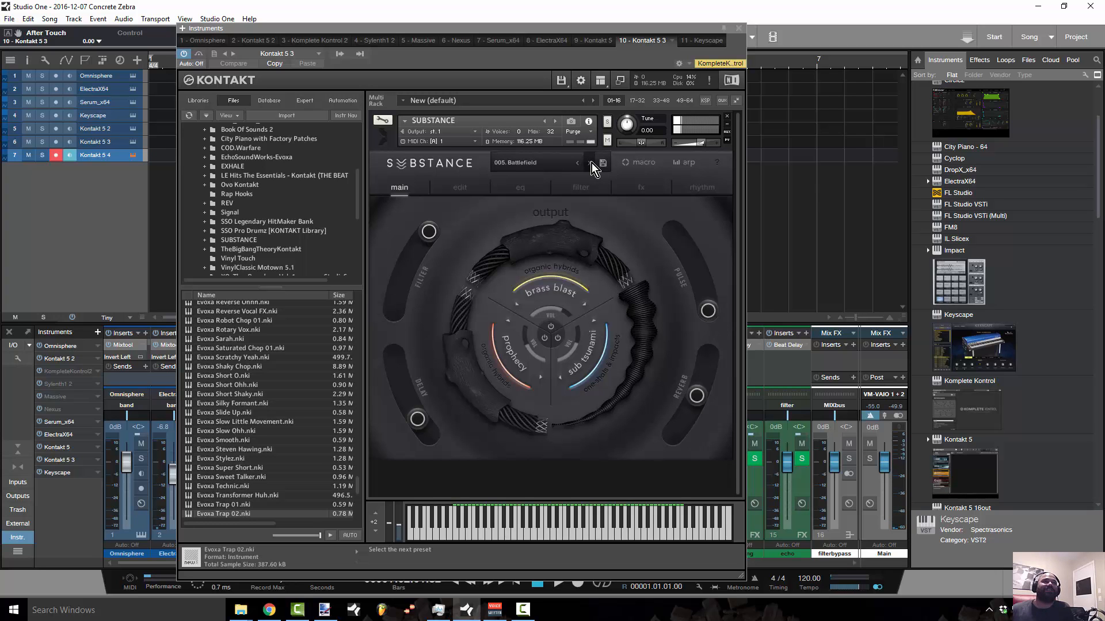
{"action": "left_click", "coordinate": [591, 163]}
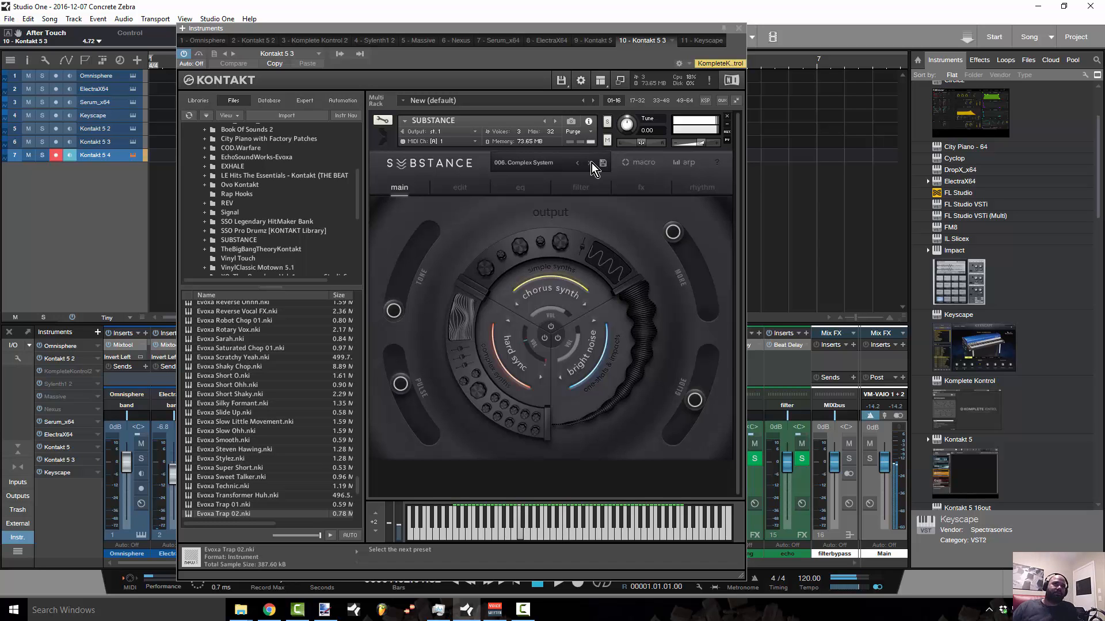
{"action": "left_click", "coordinate": [591, 163]}
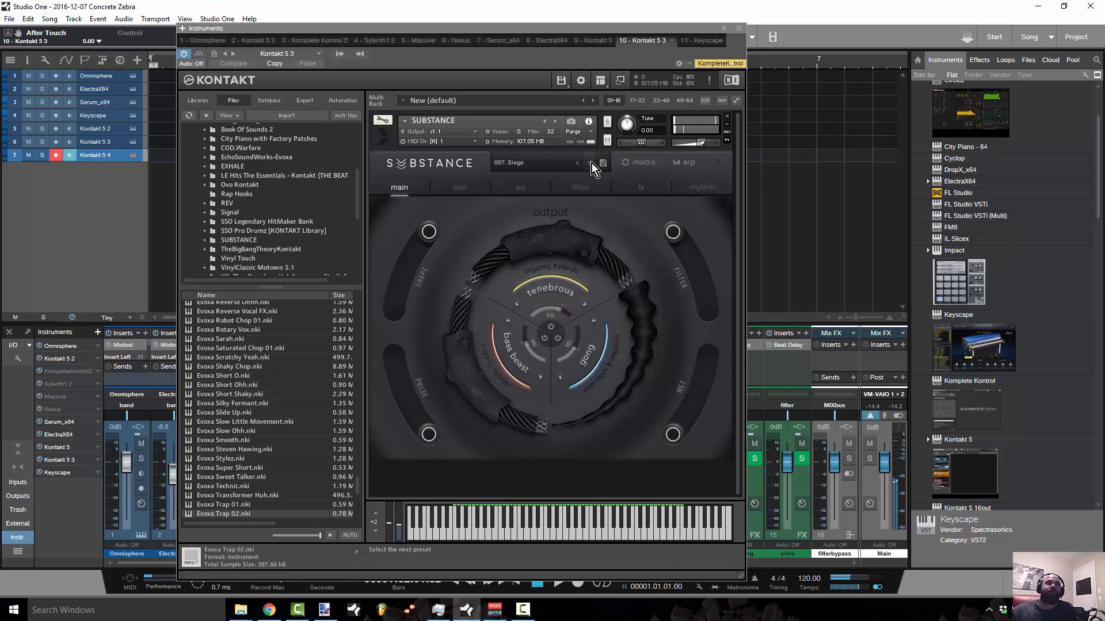
{"action": "left_click", "coordinate": [591, 164]}
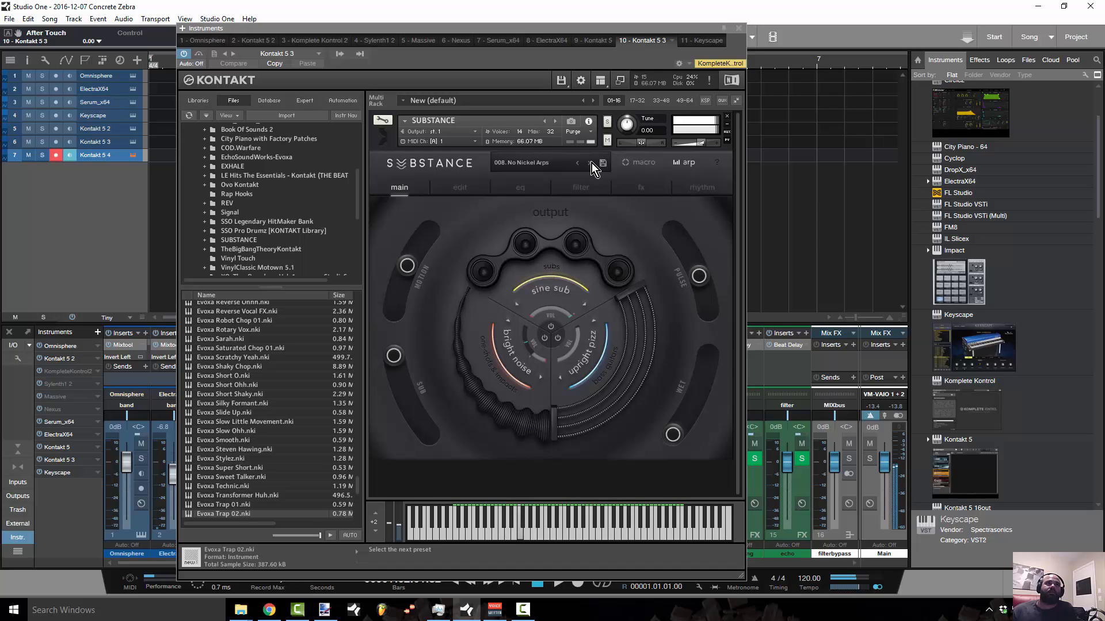
{"action": "left_click", "coordinate": [592, 164]}
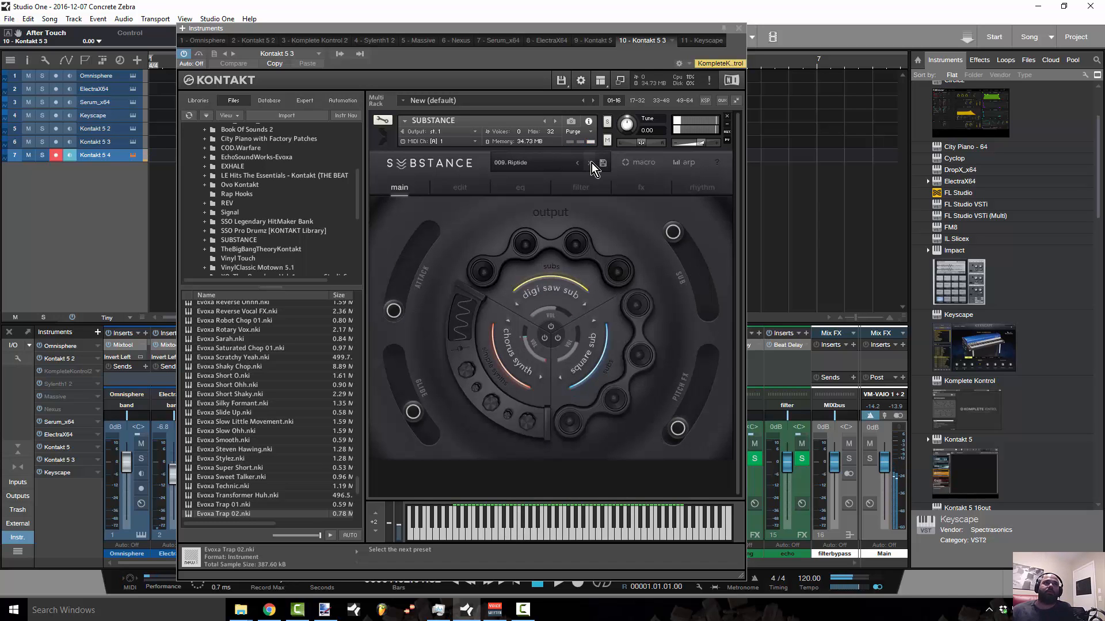
{"action": "left_click", "coordinate": [592, 163]}
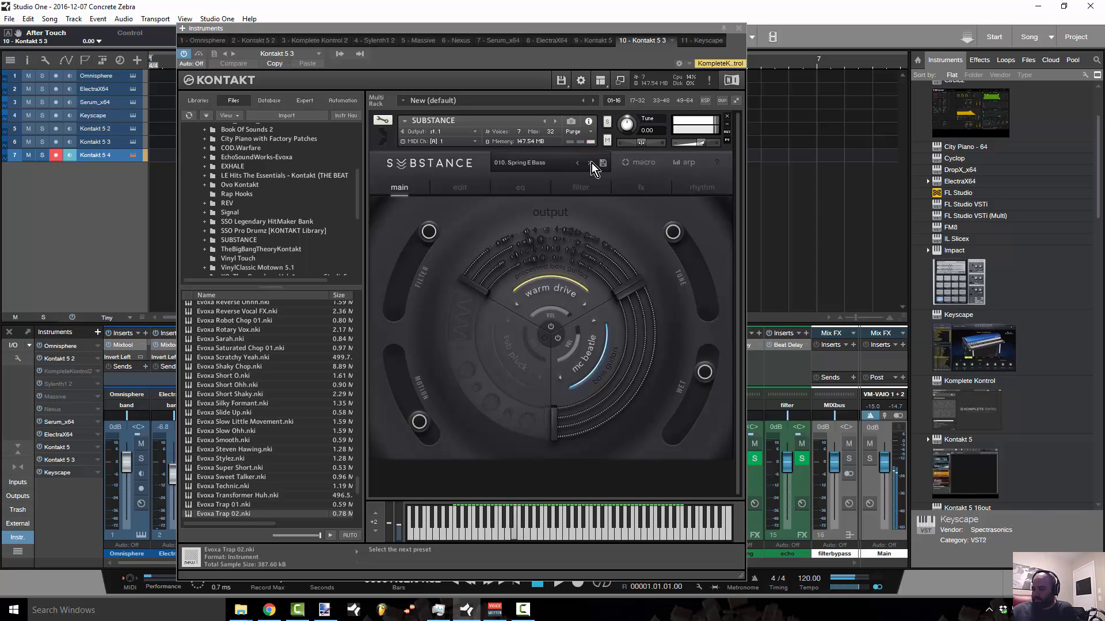
Step: Load the SUBSTANCE preset 011. Aliased BOB and switch its layers on and off, leaving only the aliased sub layer on
{"action": "left_click", "coordinate": [591, 163]}
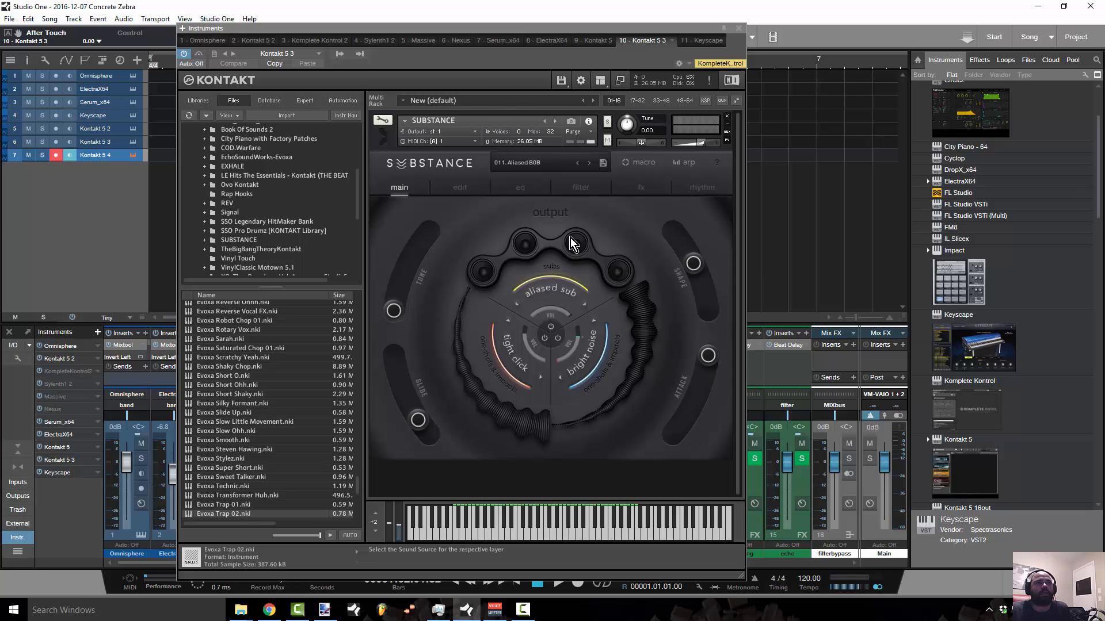
{"action": "left_click", "coordinate": [559, 340]}
{"action": "left_click", "coordinate": [545, 340]}
{"action": "left_click", "coordinate": [551, 327]}
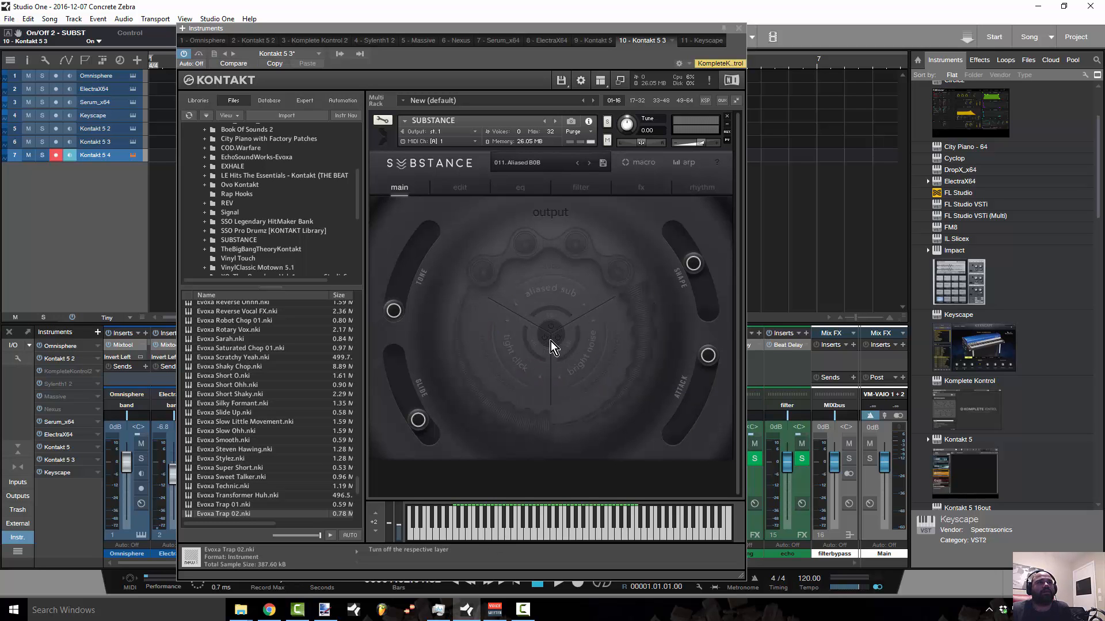
{"action": "left_click", "coordinate": [547, 341]}
{"action": "left_click", "coordinate": [557, 341]}
{"action": "left_click", "coordinate": [548, 341]}
{"action": "left_click", "coordinate": [557, 340]}
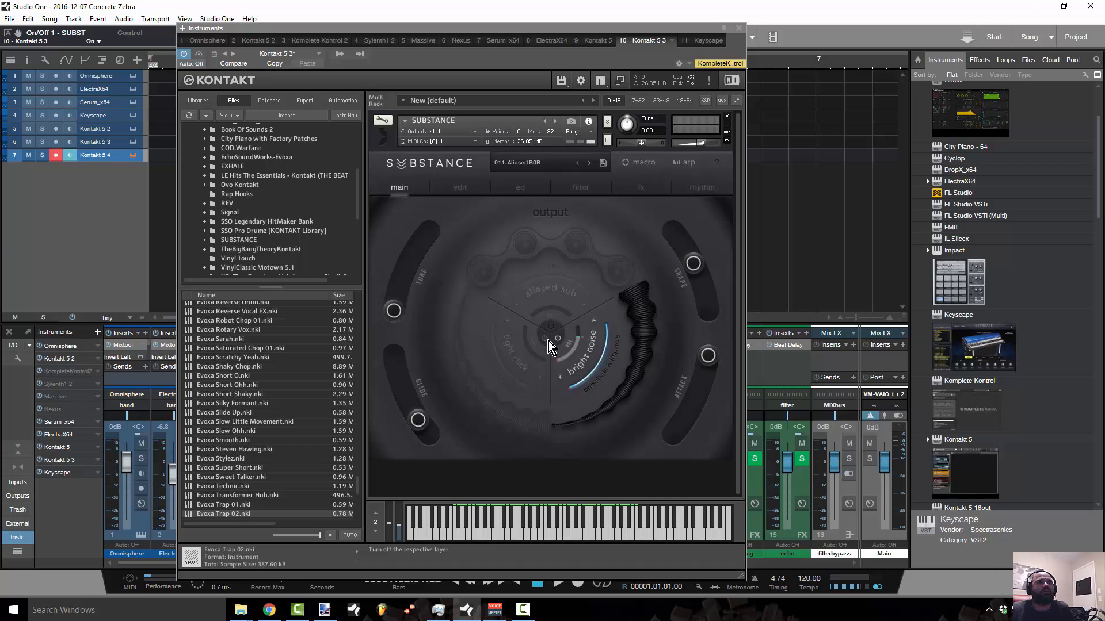
{"action": "left_click", "coordinate": [553, 327]}
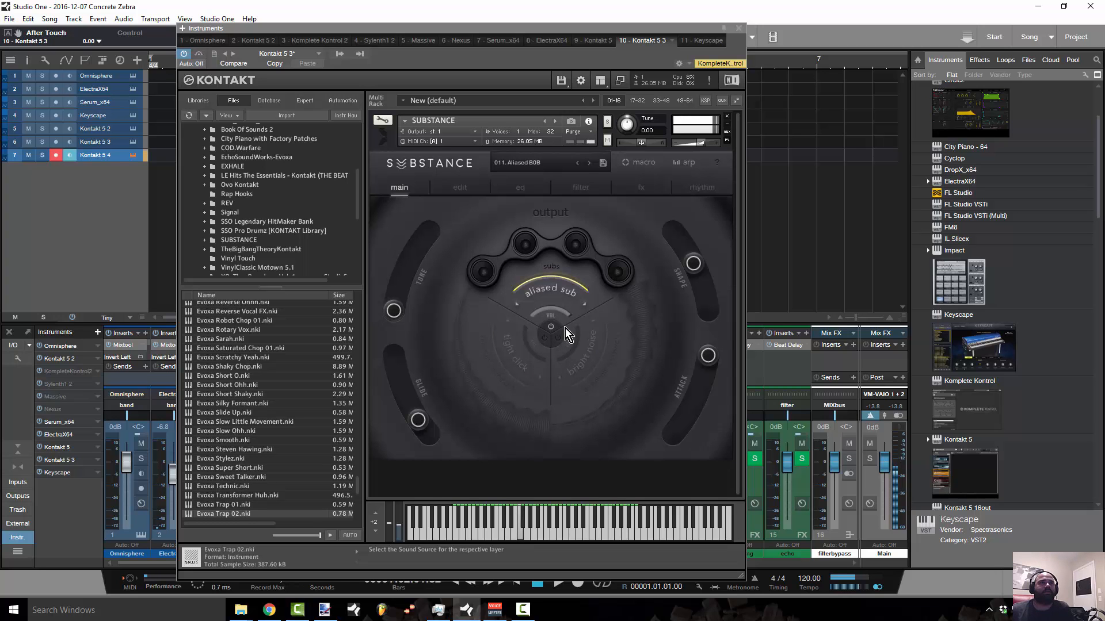
Step: Try the sine, tri and tri saw subs as the sub layer's source, and set it to clean sub
{"action": "left_click", "coordinate": [570, 244]}
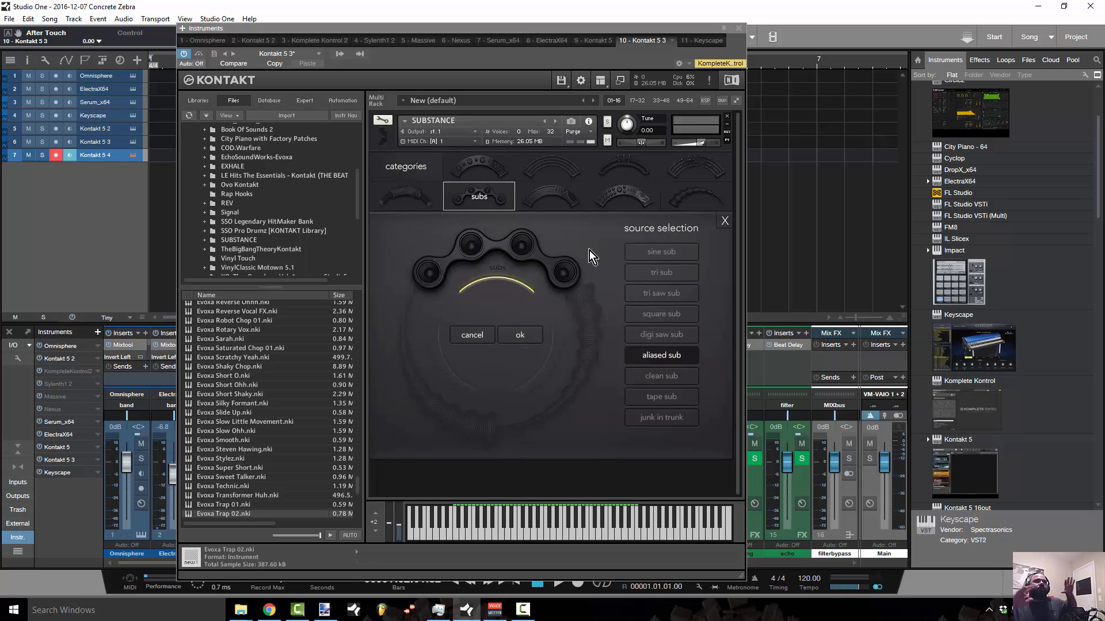
{"action": "left_click", "coordinate": [650, 251]}
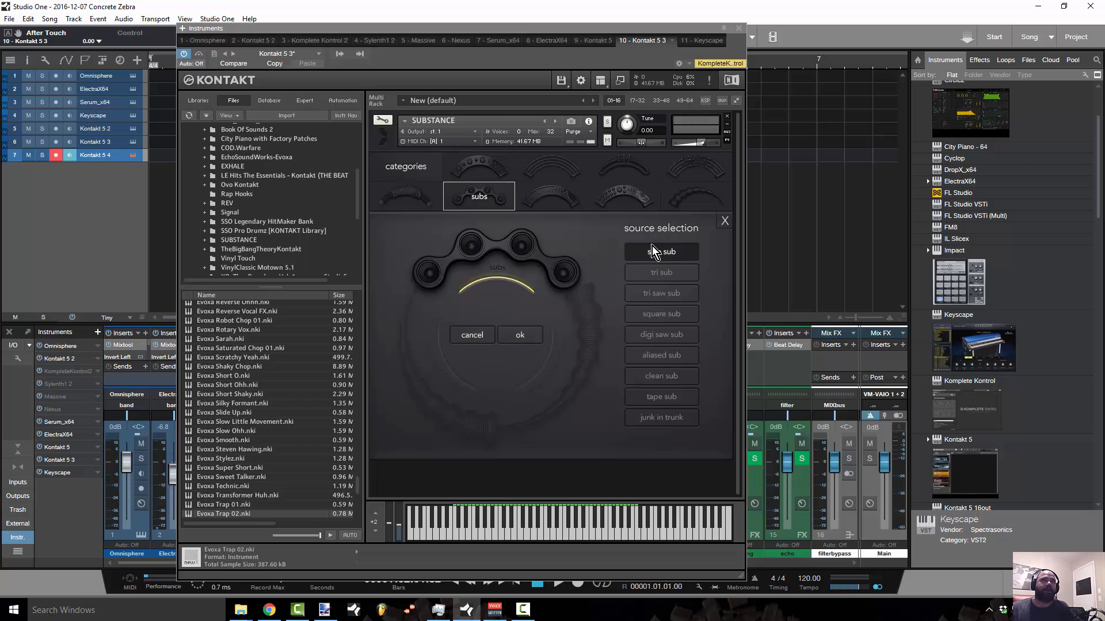
{"action": "left_click", "coordinate": [655, 280]}
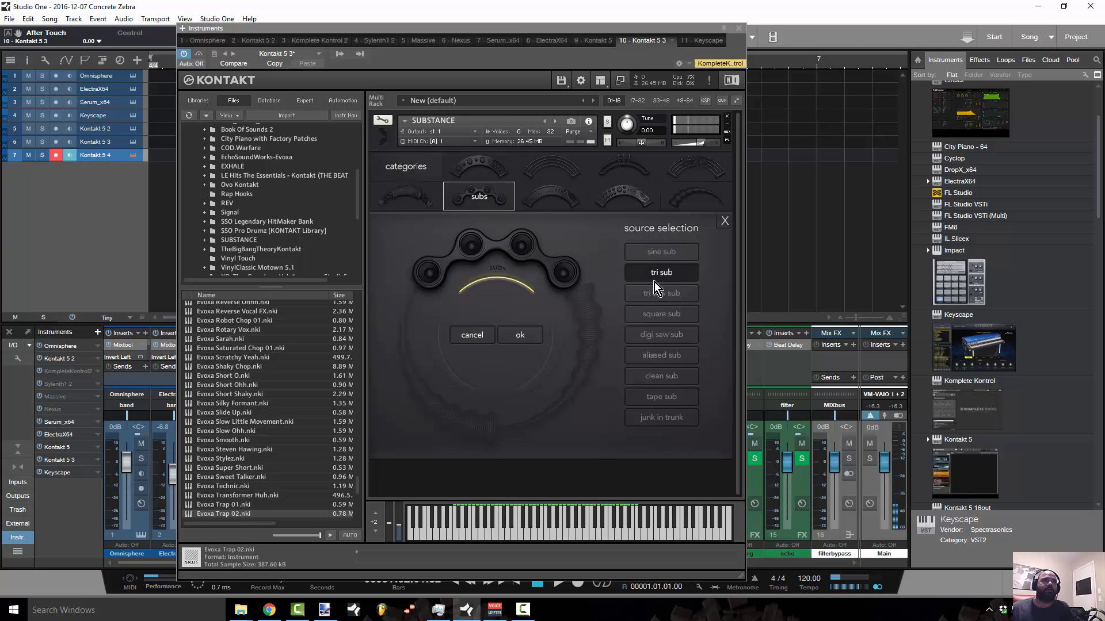
{"action": "left_click", "coordinate": [653, 294]}
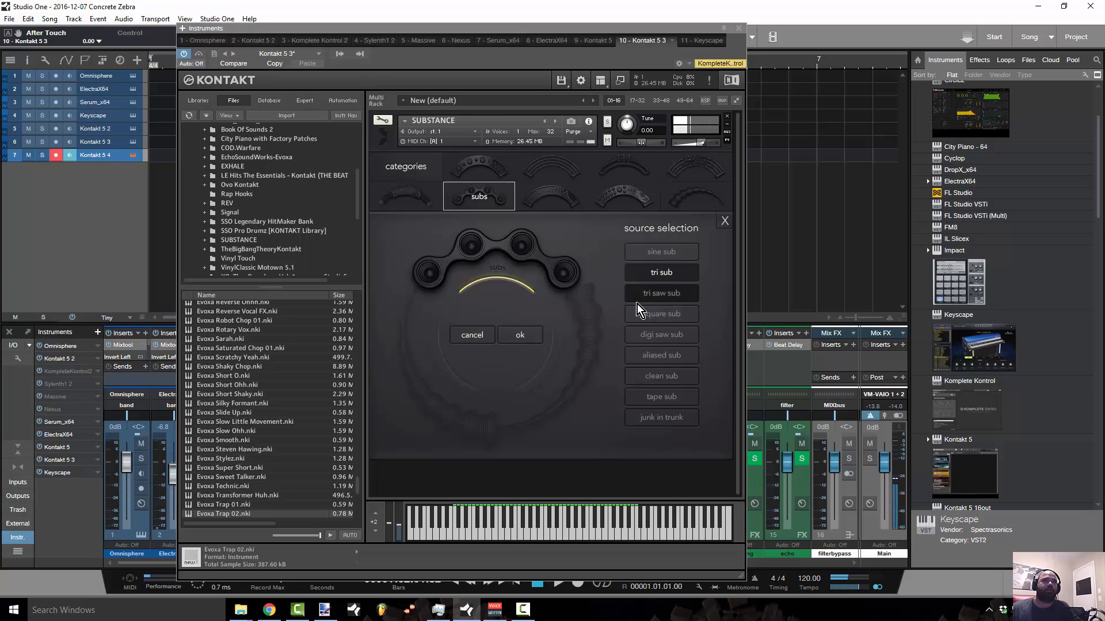
{"action": "left_click", "coordinate": [662, 371]}
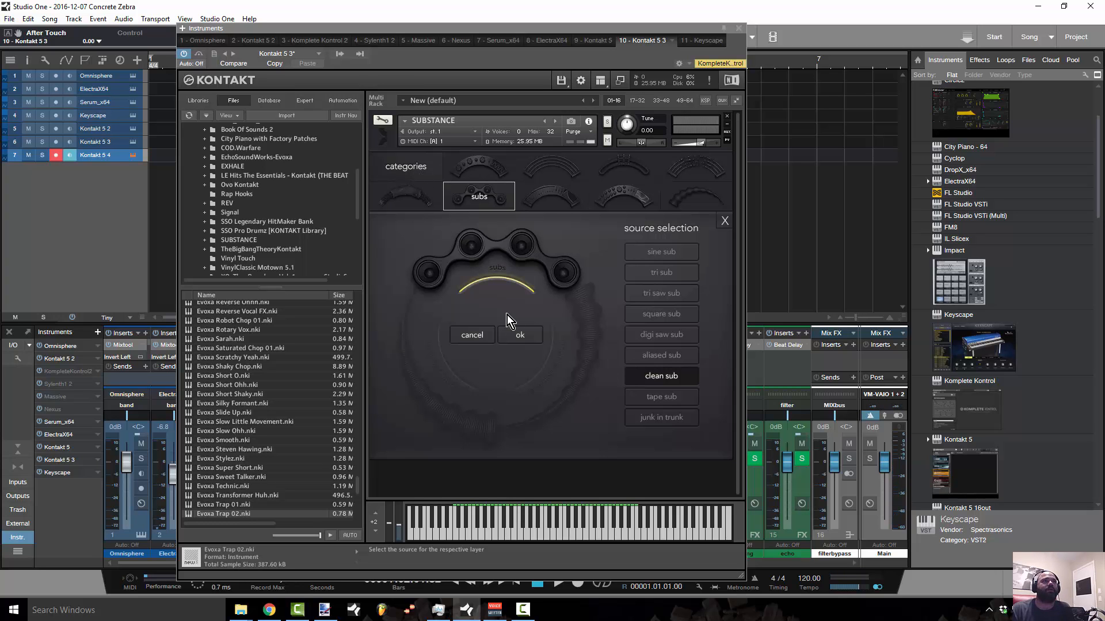
{"action": "left_click", "coordinate": [571, 380]}
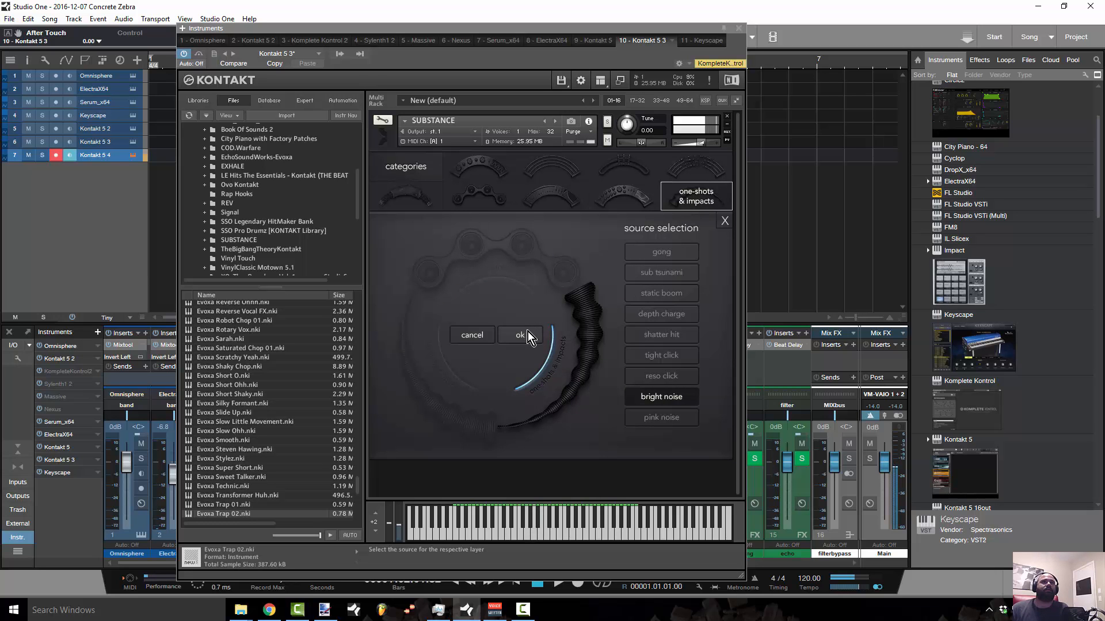
{"action": "left_click", "coordinate": [723, 224]}
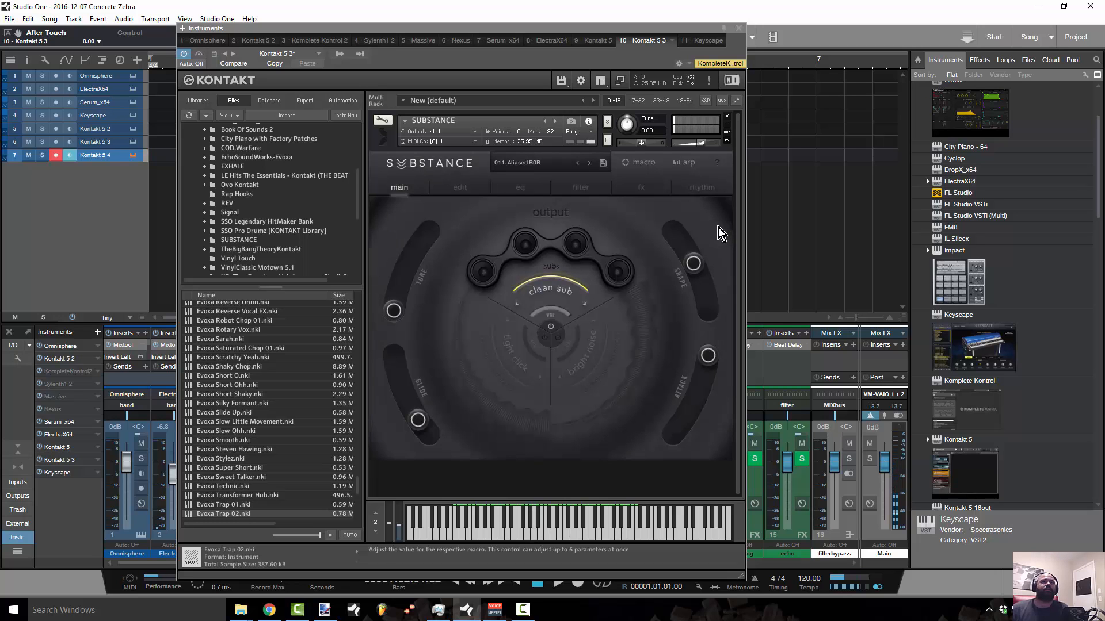
Step: Turn on the bright noise layer and audition depth charge and reso click as its source
{"action": "left_click", "coordinate": [560, 339]}
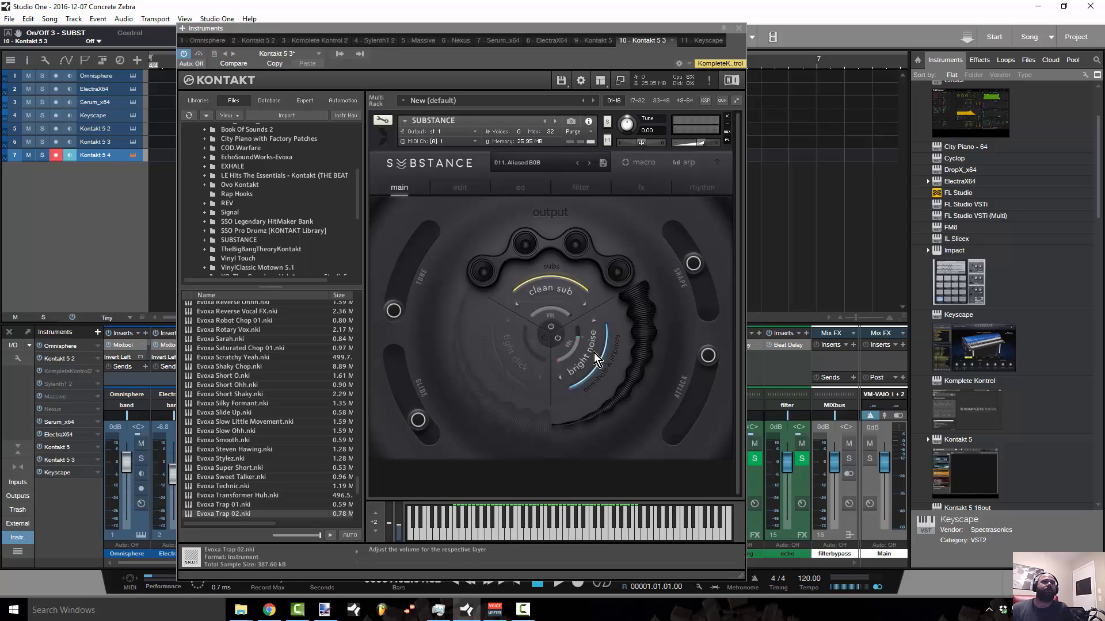
{"action": "left_click", "coordinate": [629, 378]}
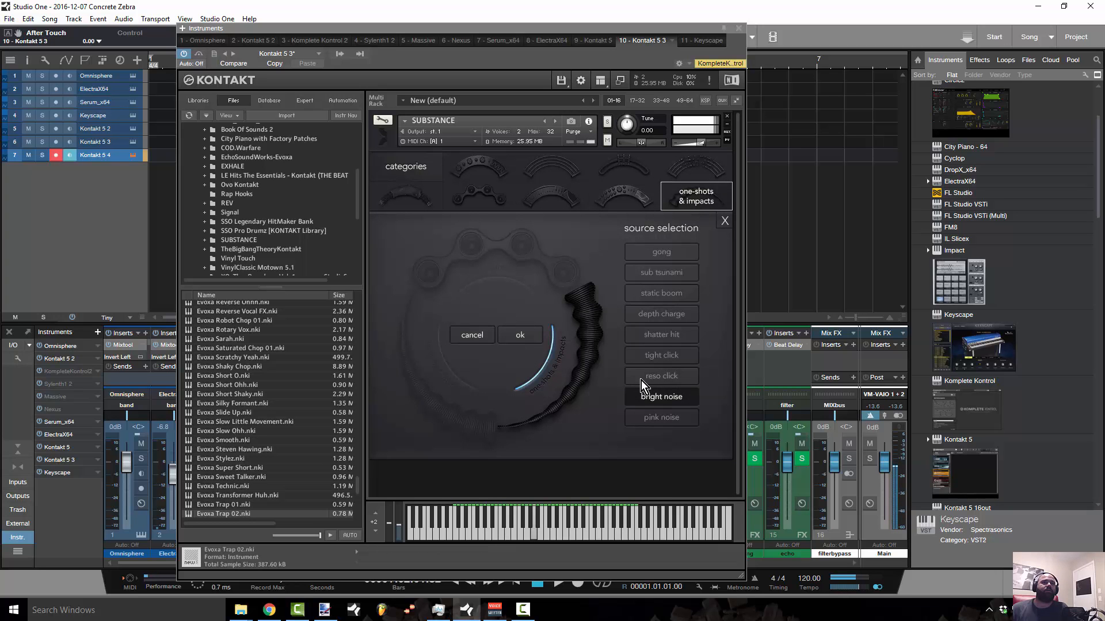
{"action": "left_click", "coordinate": [652, 318]}
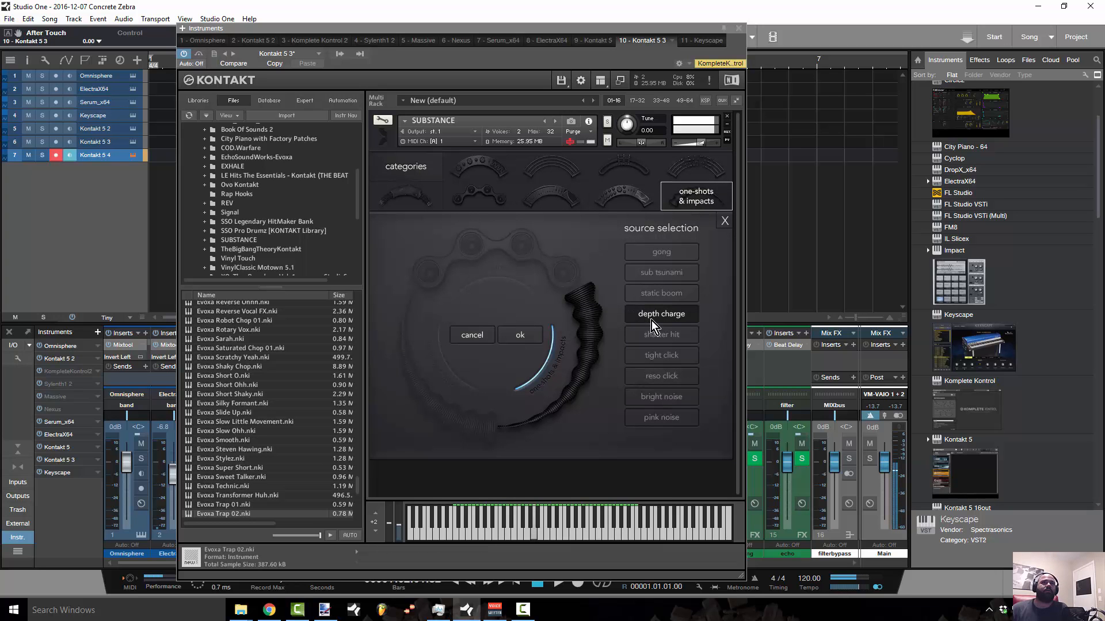
{"action": "left_click", "coordinate": [672, 379]}
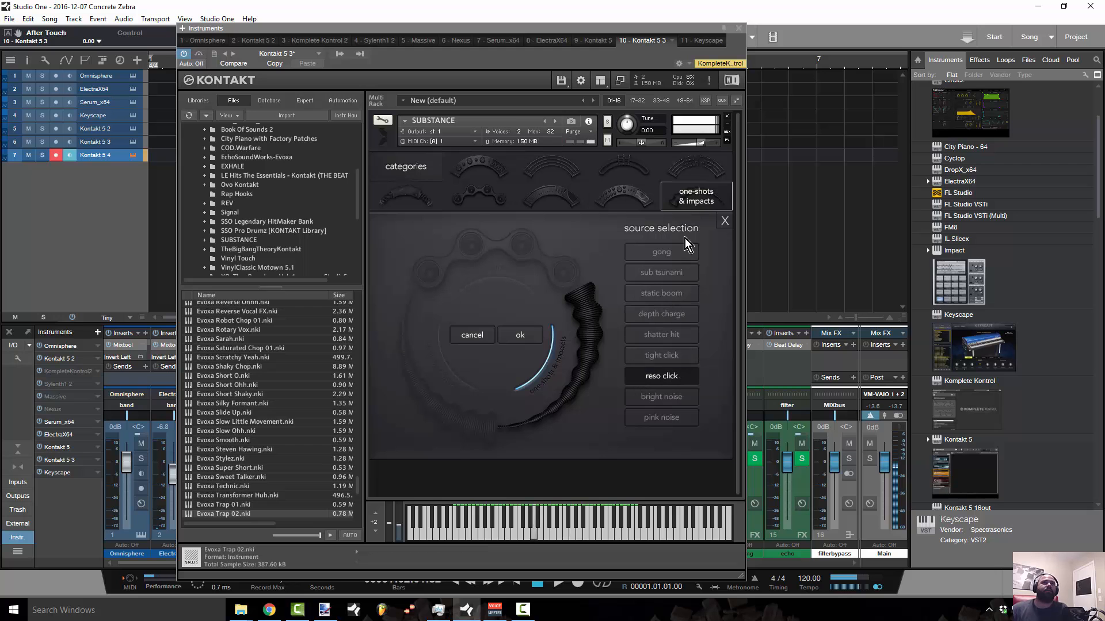
Step: Audition complex synths sources such as polysynth, griz pluck and unison bass for the layer, and choose growler
{"action": "left_click", "coordinate": [632, 188]}
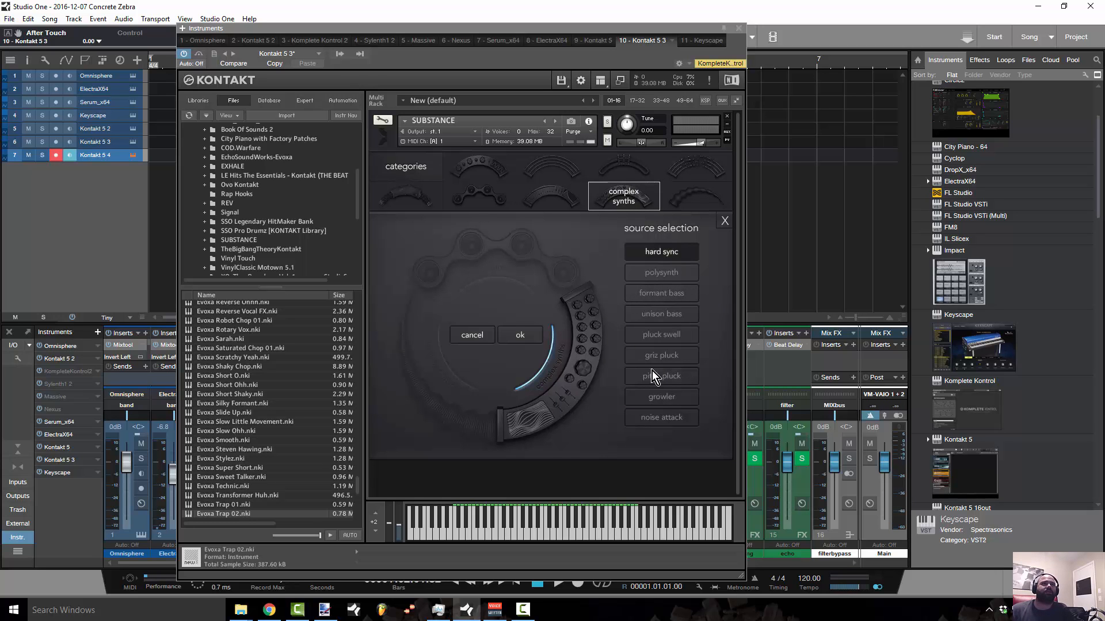
{"action": "left_click", "coordinate": [645, 278]}
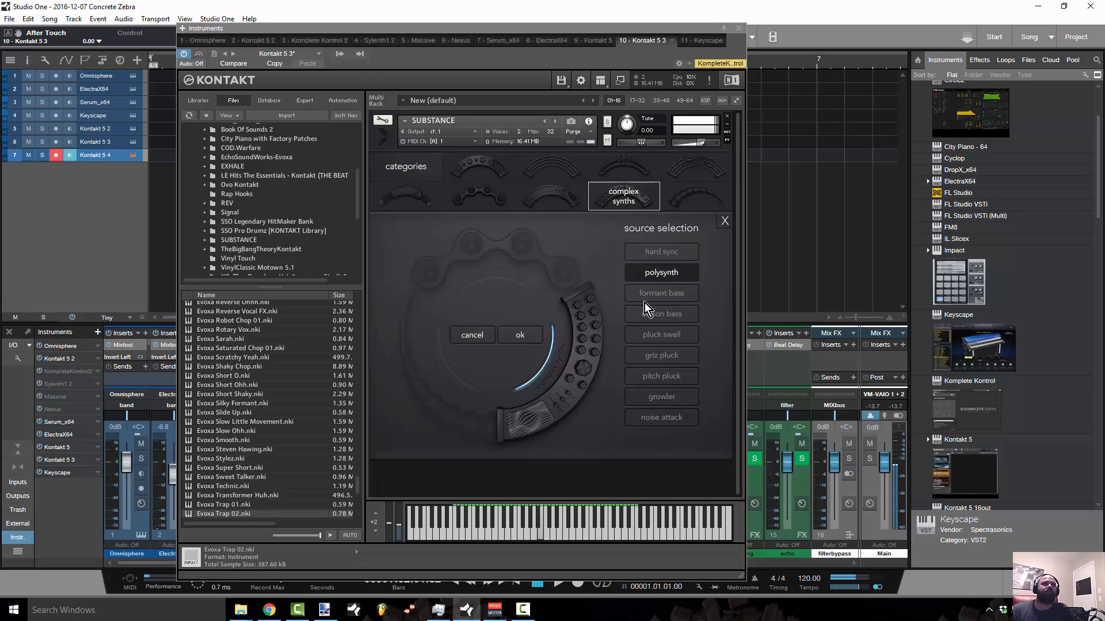
{"action": "left_click", "coordinate": [647, 348]}
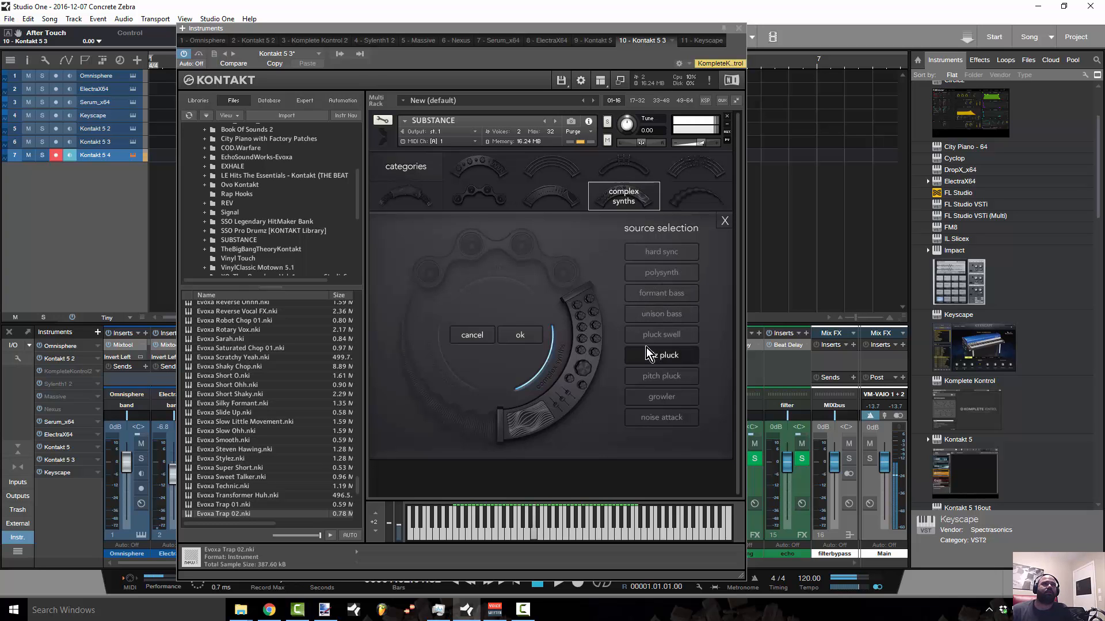
{"action": "left_click", "coordinate": [647, 316]}
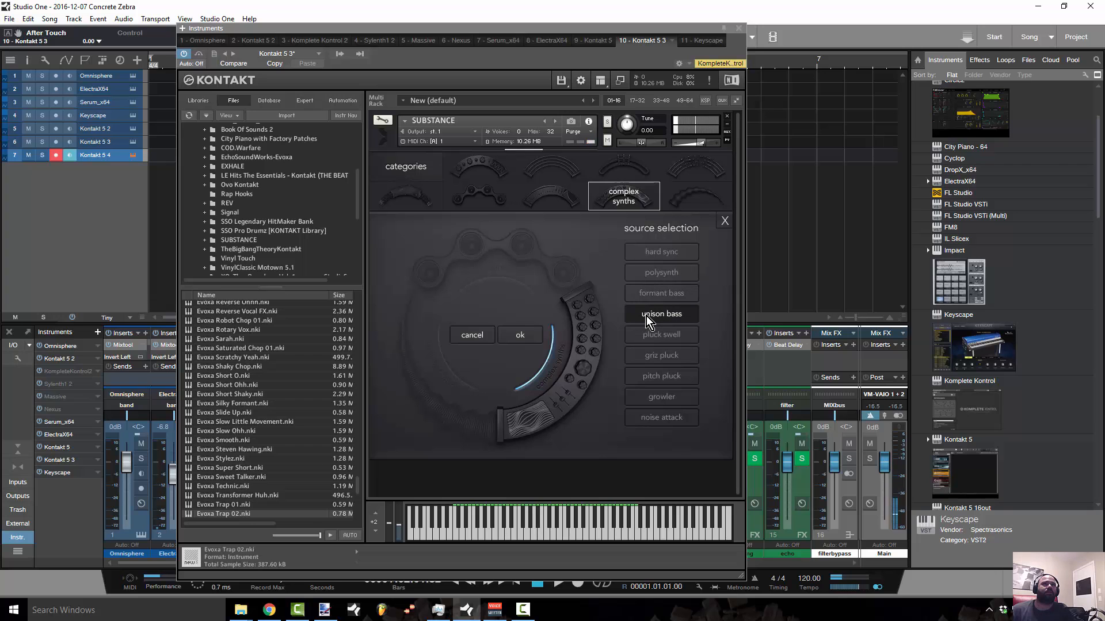
{"action": "left_click", "coordinate": [648, 400]}
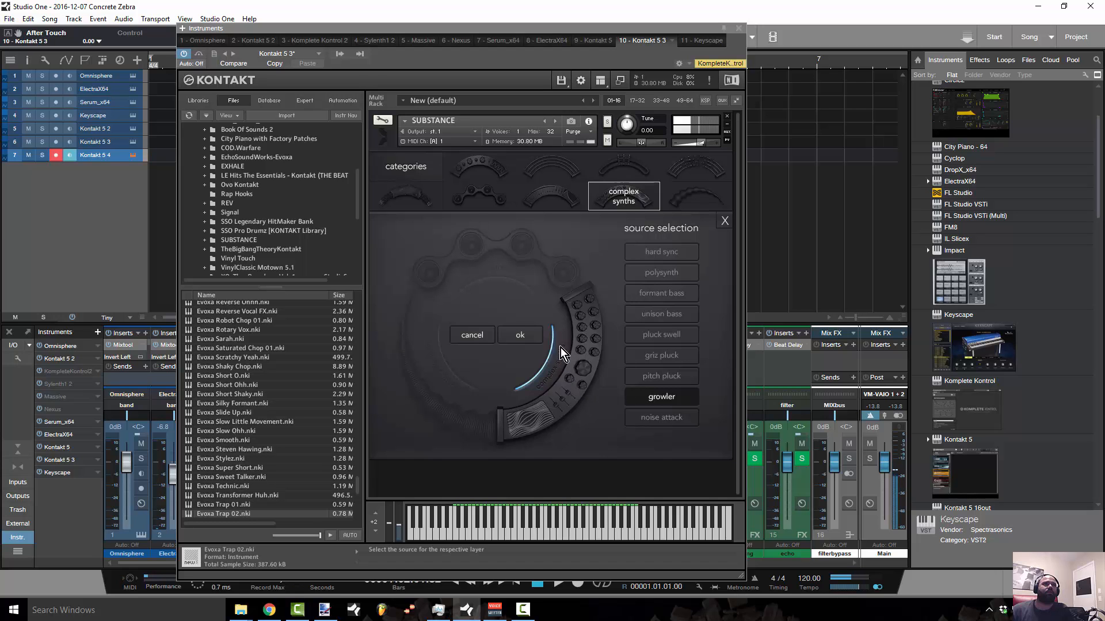
{"action": "left_click", "coordinate": [525, 336]}
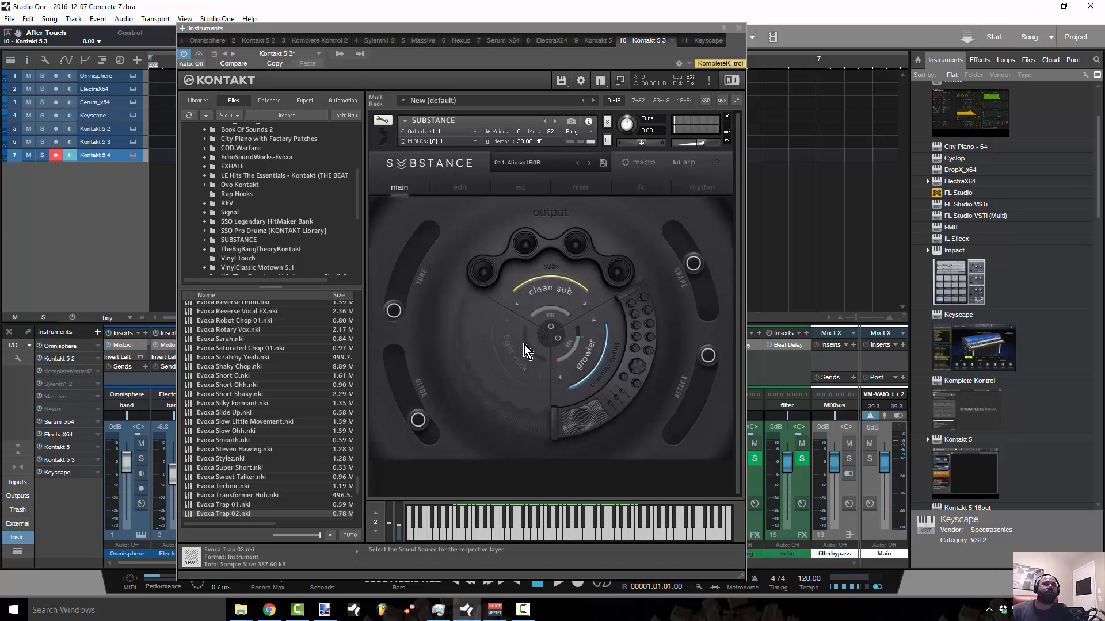
Step: Raise the growler layer's volume and turn on the tight click layer
{"action": "left_click", "coordinate": [561, 358]}
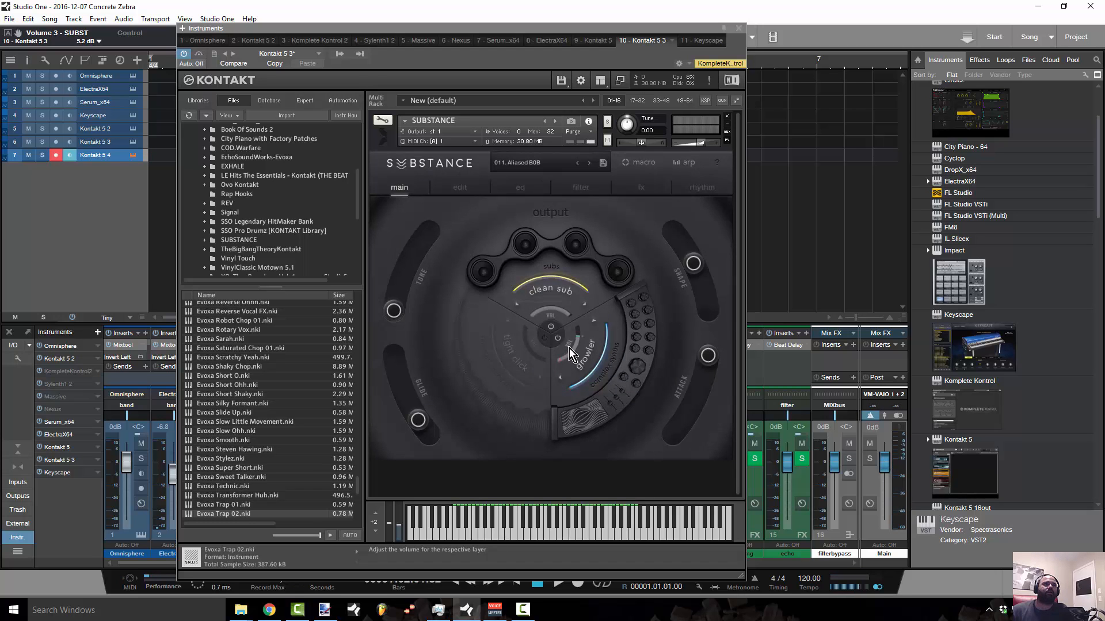
{"action": "left_click_drag", "start_coordinate": [582, 340], "coordinate": [586, 312]}
{"action": "left_click", "coordinate": [510, 346]}
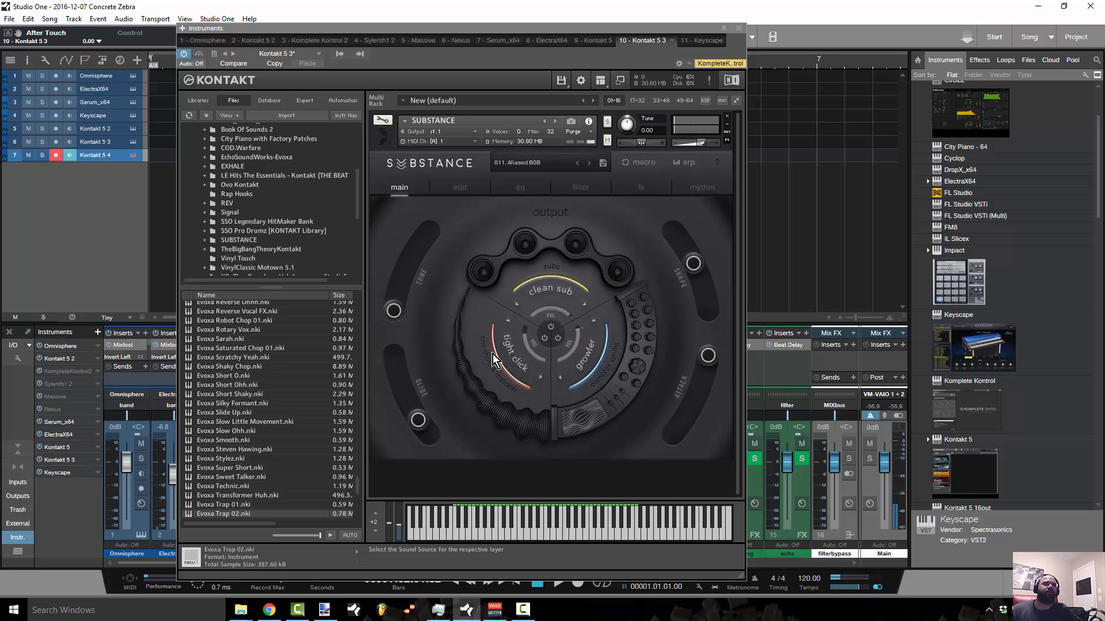
Step: Try prophecy from the organic hybrids category in place of tight click, and set that layer's source to tenebrous
{"action": "left_click", "coordinate": [479, 382]}
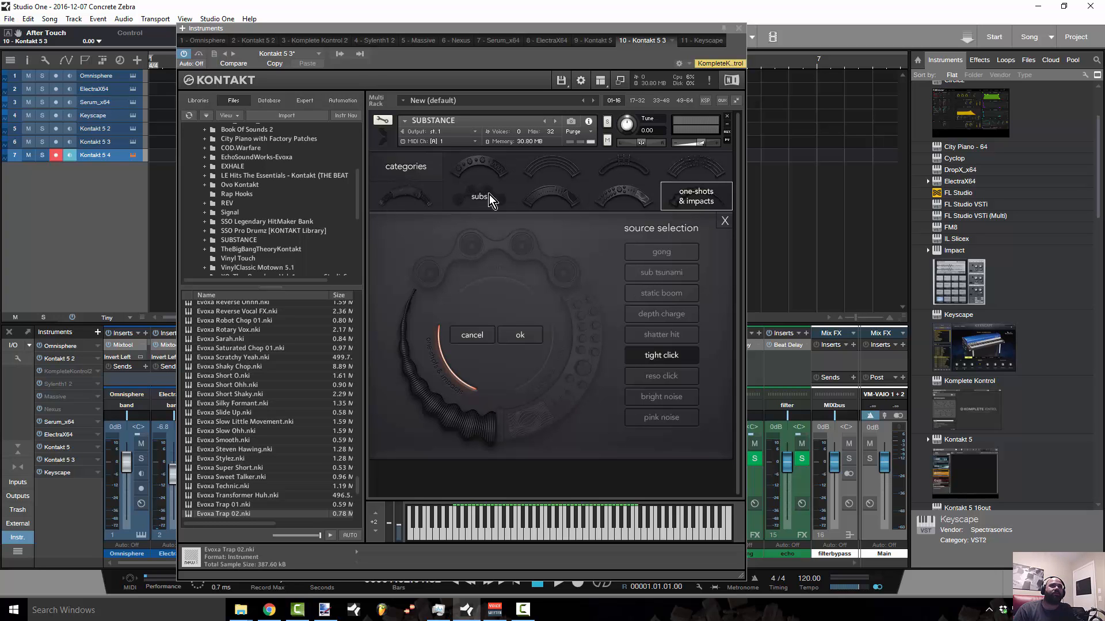
{"action": "left_click", "coordinate": [399, 198]}
{"action": "left_click", "coordinate": [666, 336]}
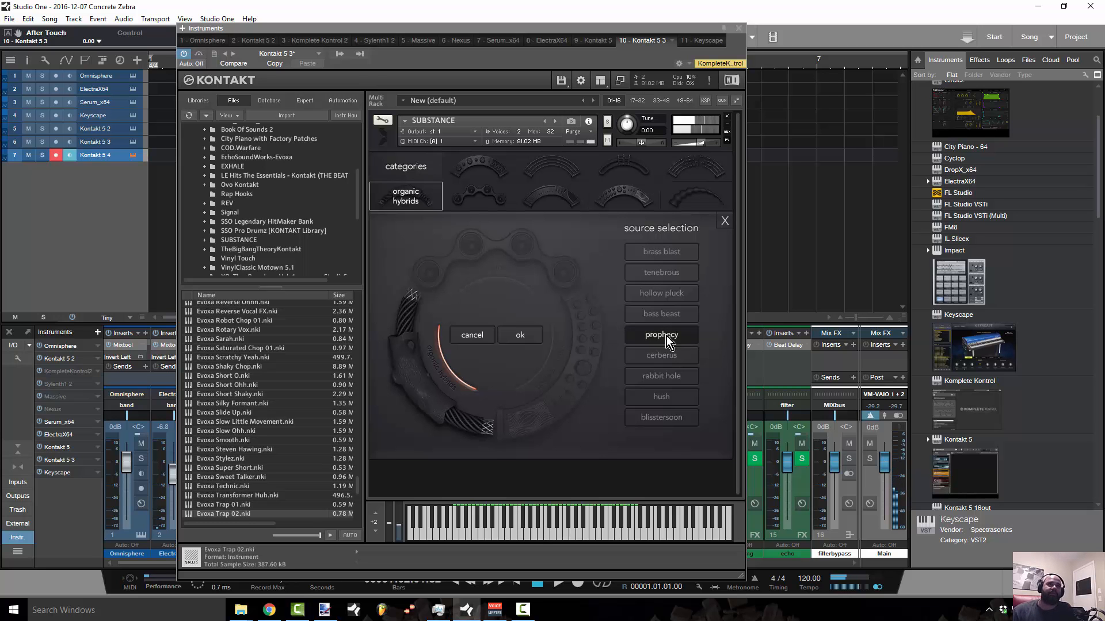
{"action": "left_click", "coordinate": [652, 278]}
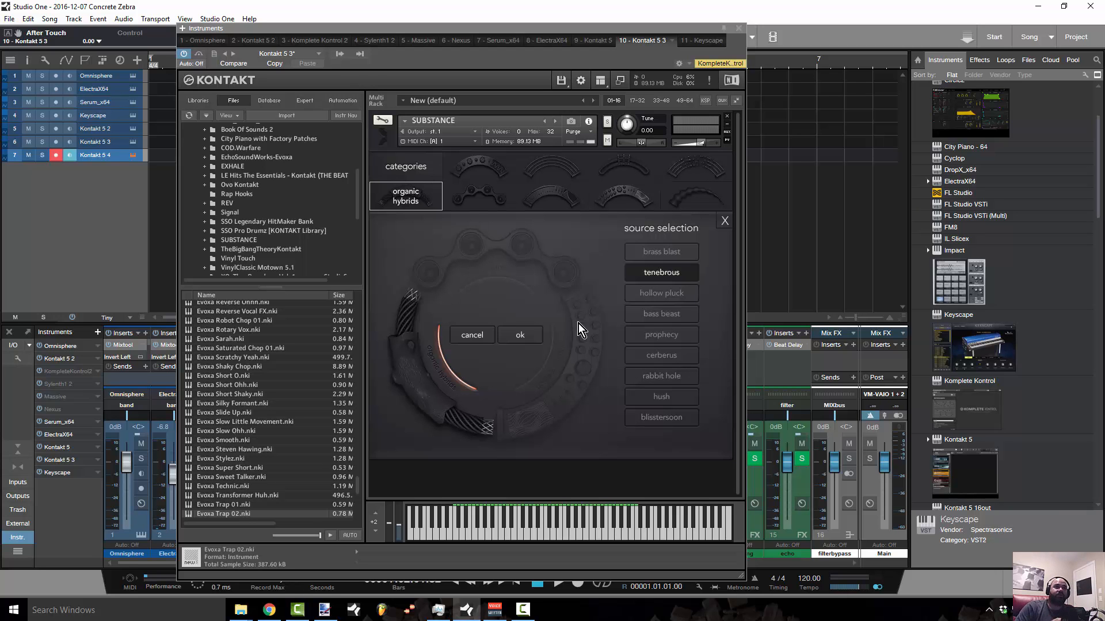
{"action": "left_click", "coordinate": [725, 221]}
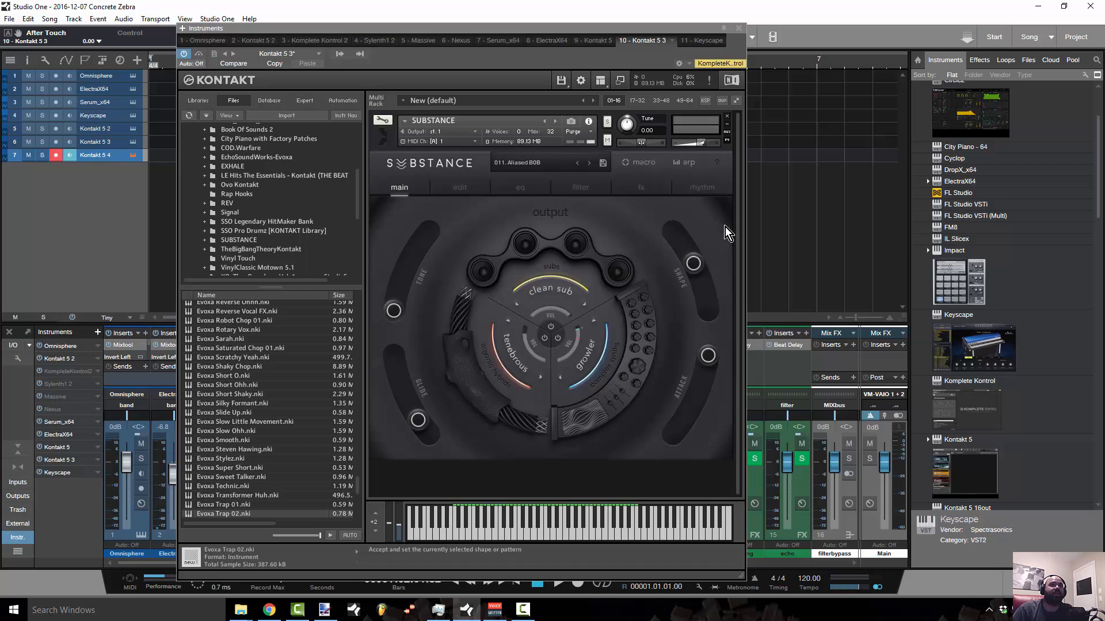
Step: View SUBSTANCE's edit page and turn on the clean sub layer's EQ
{"action": "left_click", "coordinate": [449, 191]}
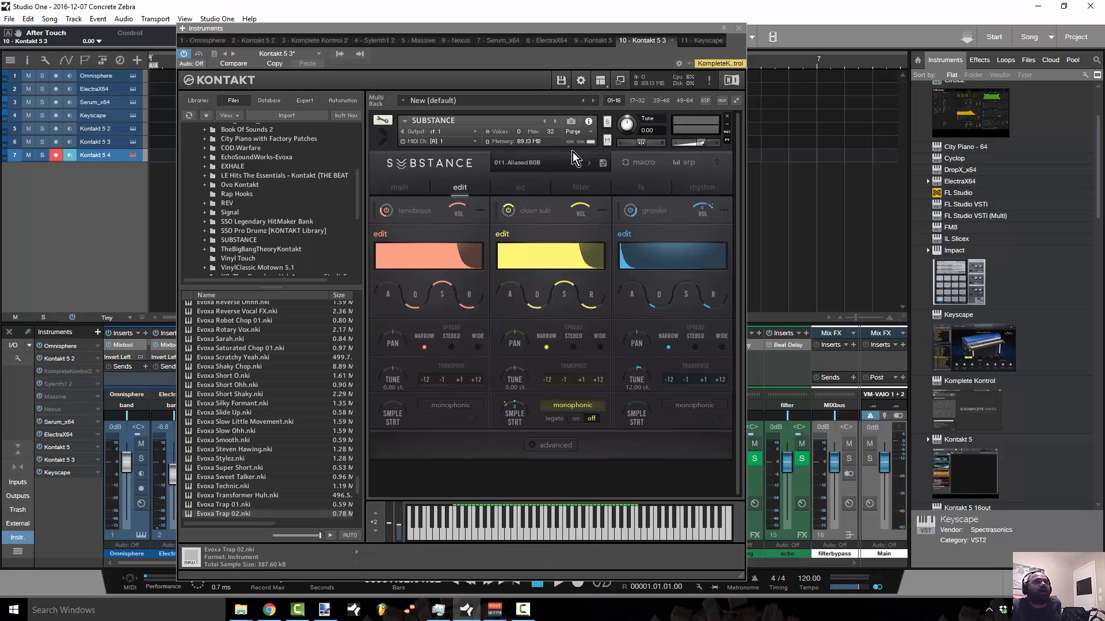
{"action": "left_click", "coordinate": [520, 187]}
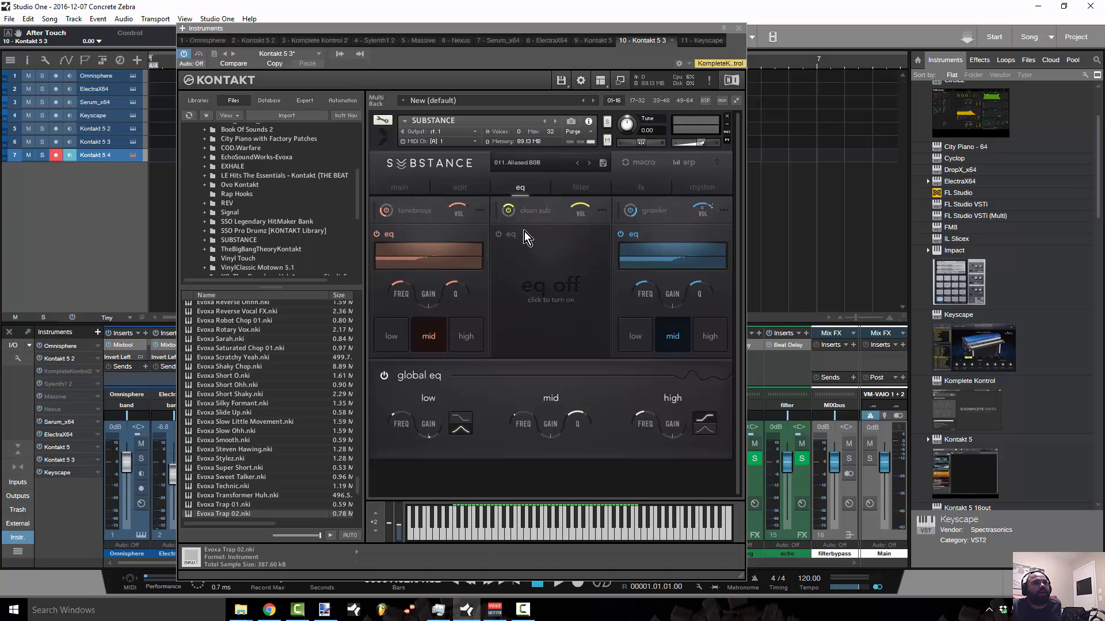
{"action": "left_click", "coordinate": [499, 235]}
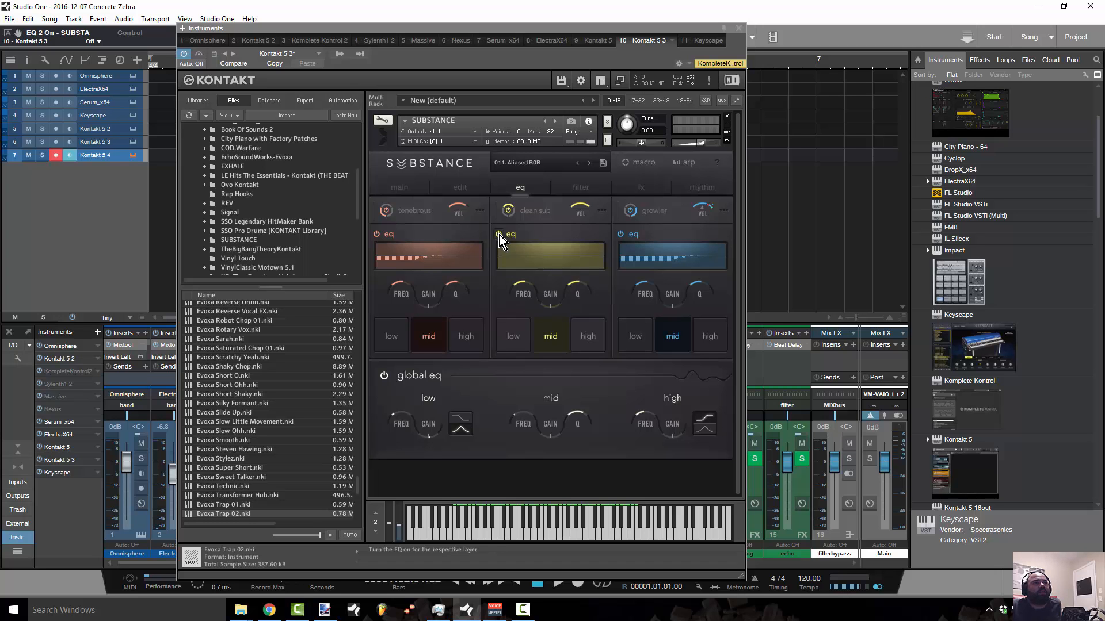
Step: Set the growler layer's filter type to AR lp2 and raise its cutoff to about 30.9 kHz
{"action": "left_click", "coordinate": [586, 187]}
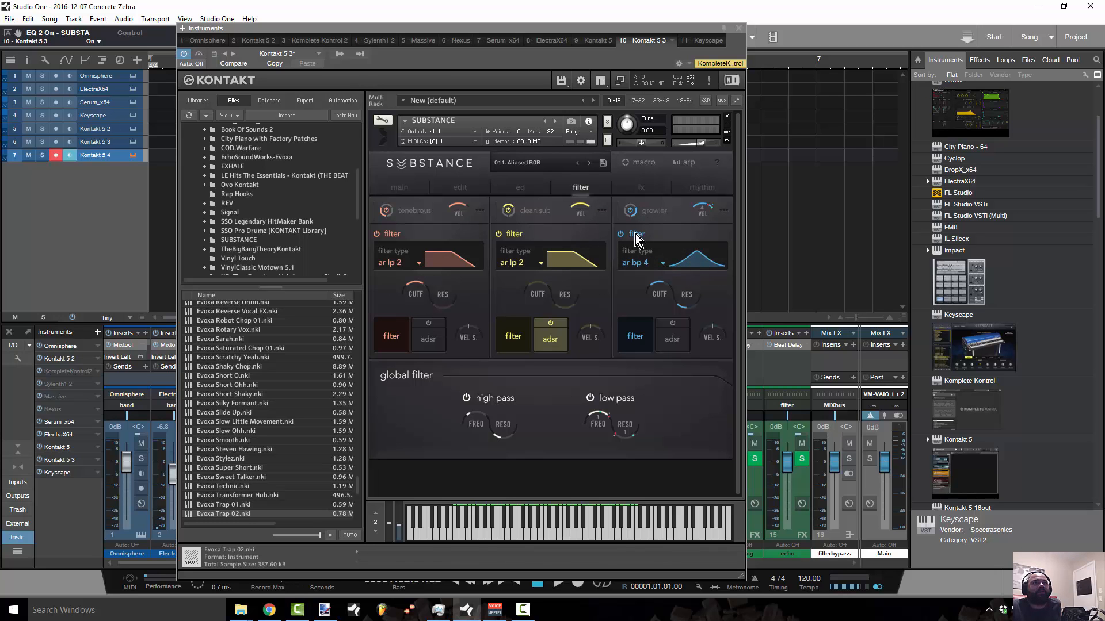
{"action": "left_click", "coordinate": [682, 247]}
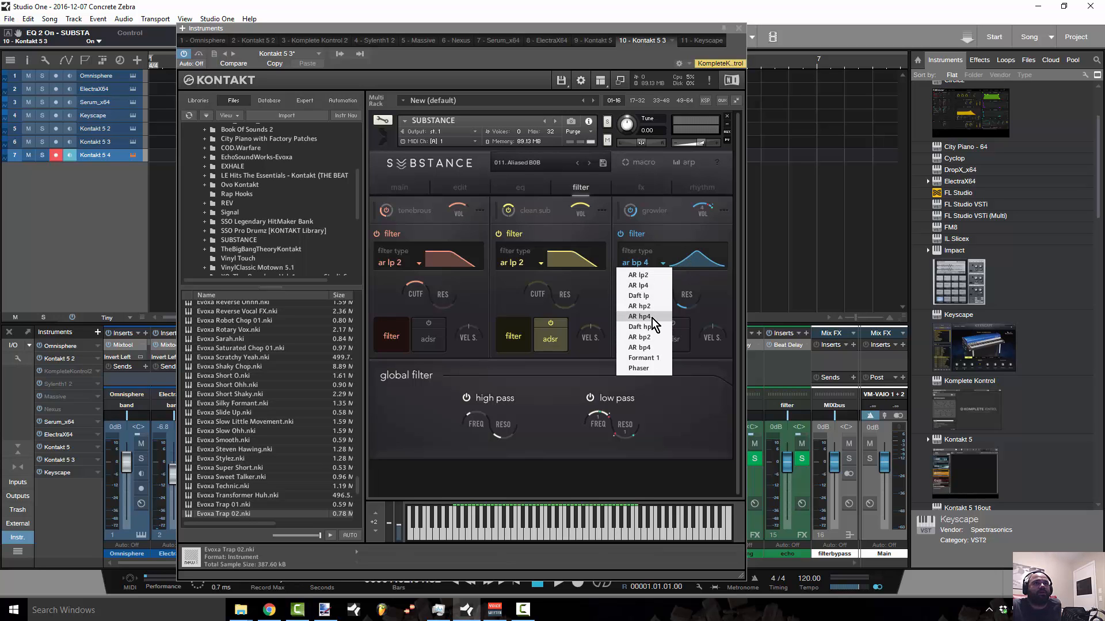
{"action": "left_click", "coordinate": [652, 275]}
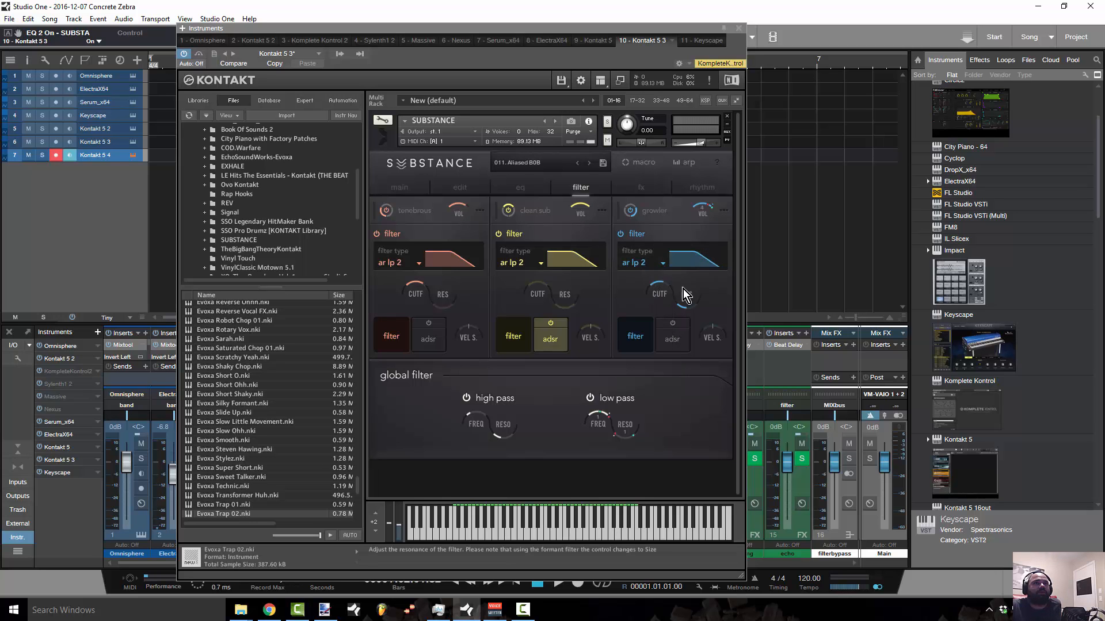
{"action": "left_click_drag", "start_coordinate": [665, 282], "coordinate": [657, 244]}
{"action": "left_click", "coordinate": [713, 257]}
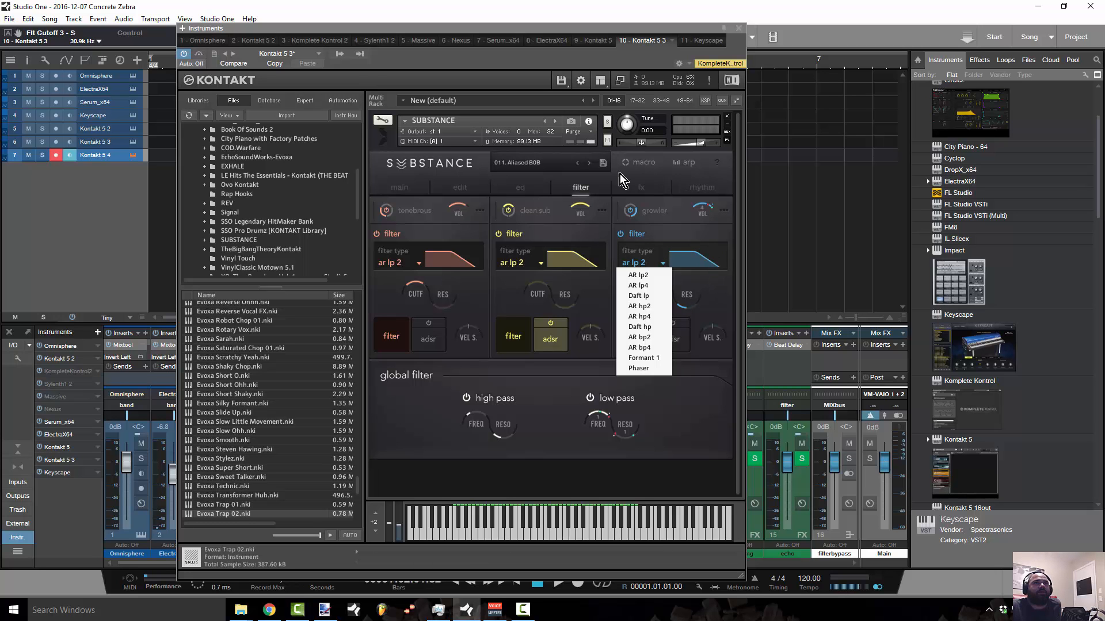
{"action": "left_click", "coordinate": [597, 176]}
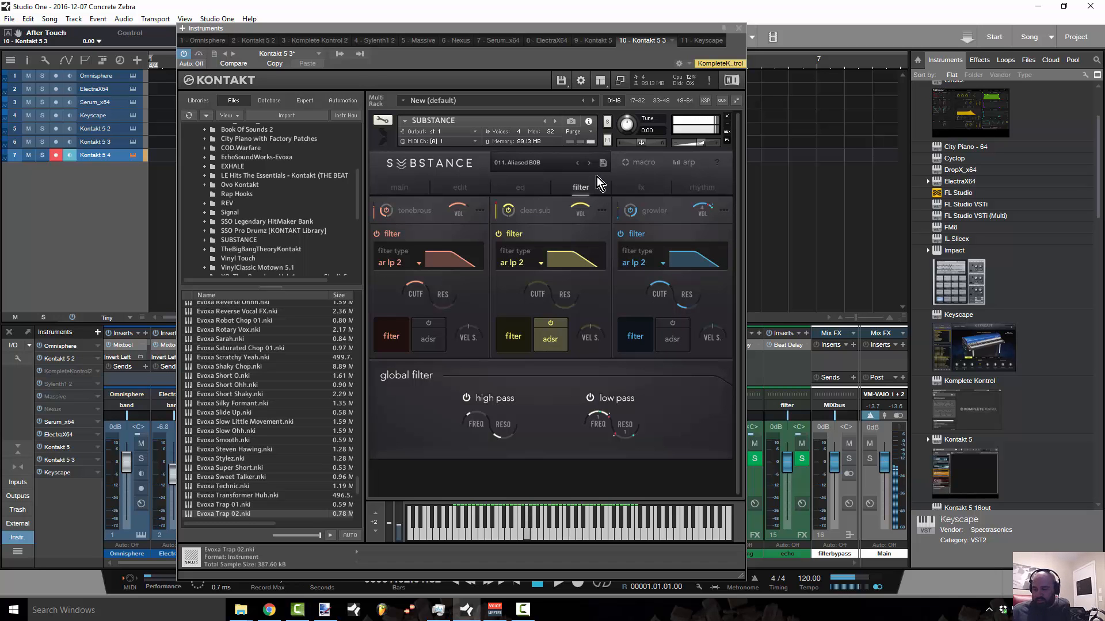
Step: View SUBSTANCE's fx page and its rhythm page, keeping the instrument loaded
{"action": "left_click", "coordinate": [639, 188]}
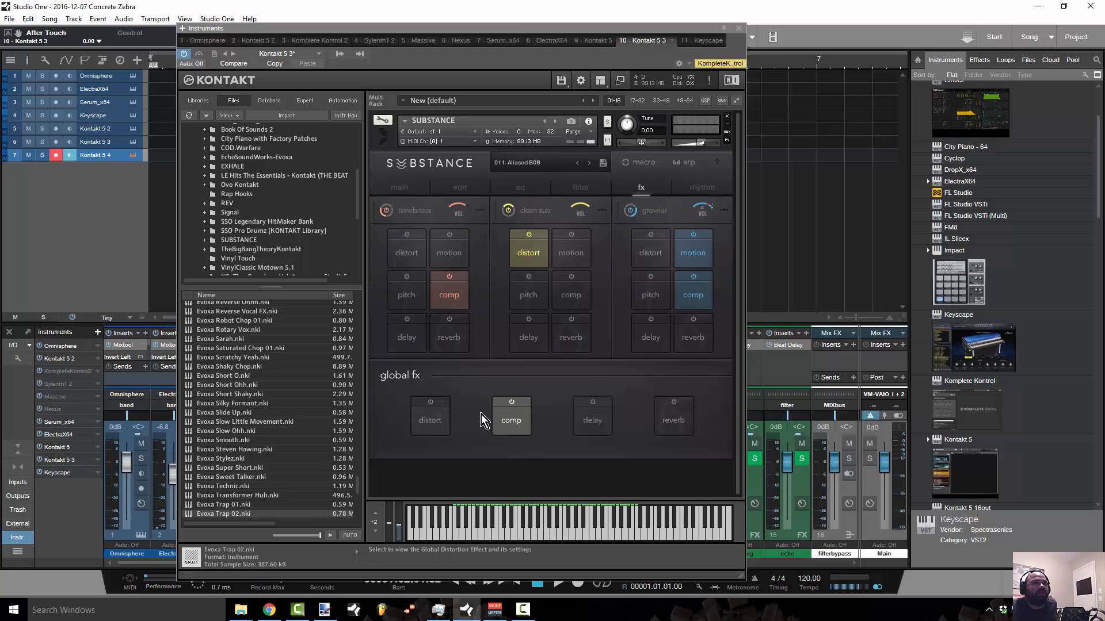
{"action": "left_click", "coordinate": [708, 188]}
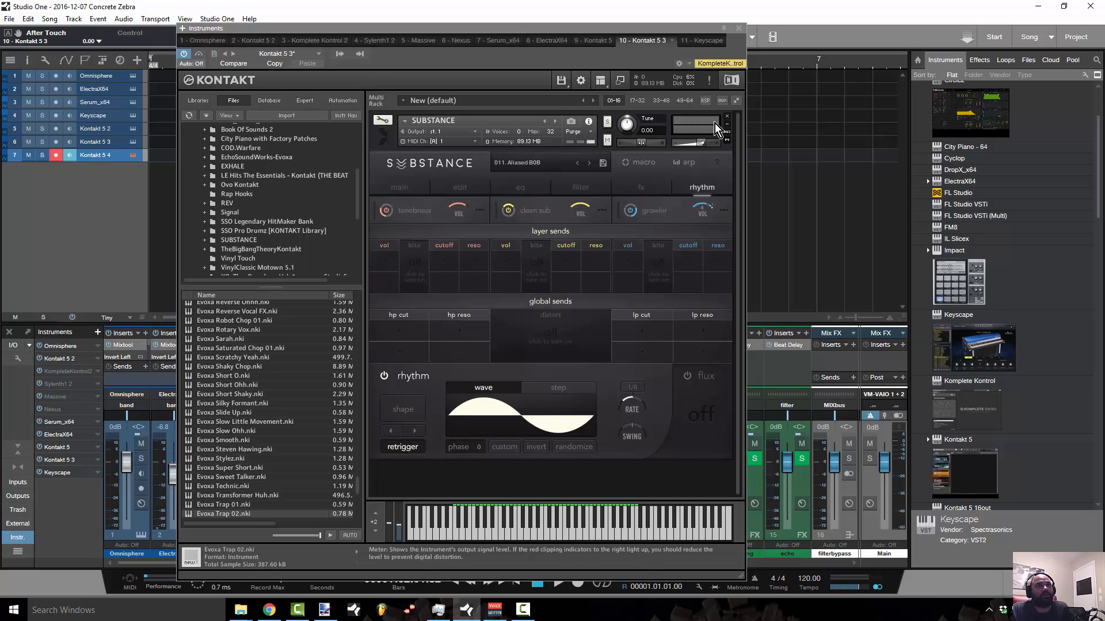
{"action": "left_click", "coordinate": [388, 122]}
{"action": "left_click", "coordinate": [388, 122]}
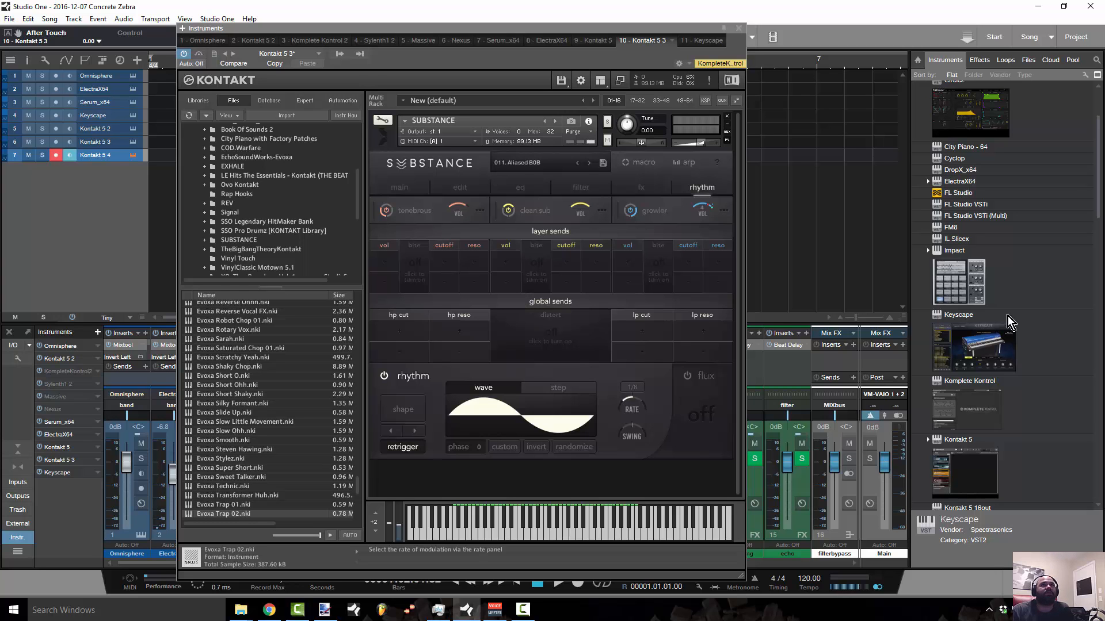
{"action": "left_click", "coordinate": [728, 116]}
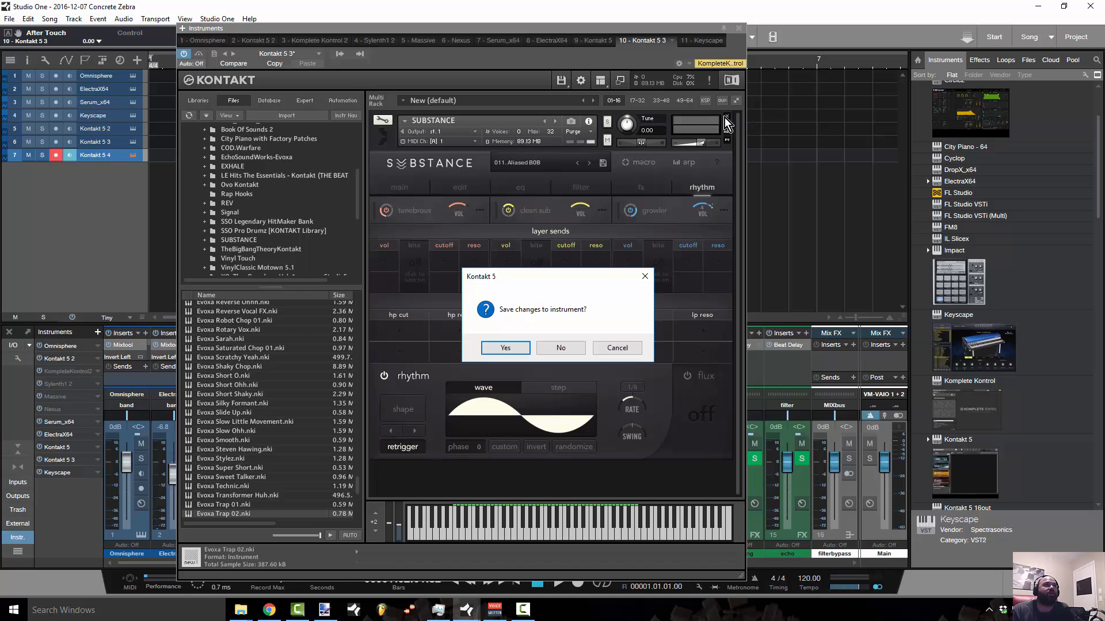
{"action": "left_click", "coordinate": [644, 278]}
Step: Review the instruments on the Omnisphere, ElectraX64, Serum_x64, three Kontakt and Keyscape tracks one after another, and close the instrument window
{"action": "left_click", "coordinate": [97, 76]}
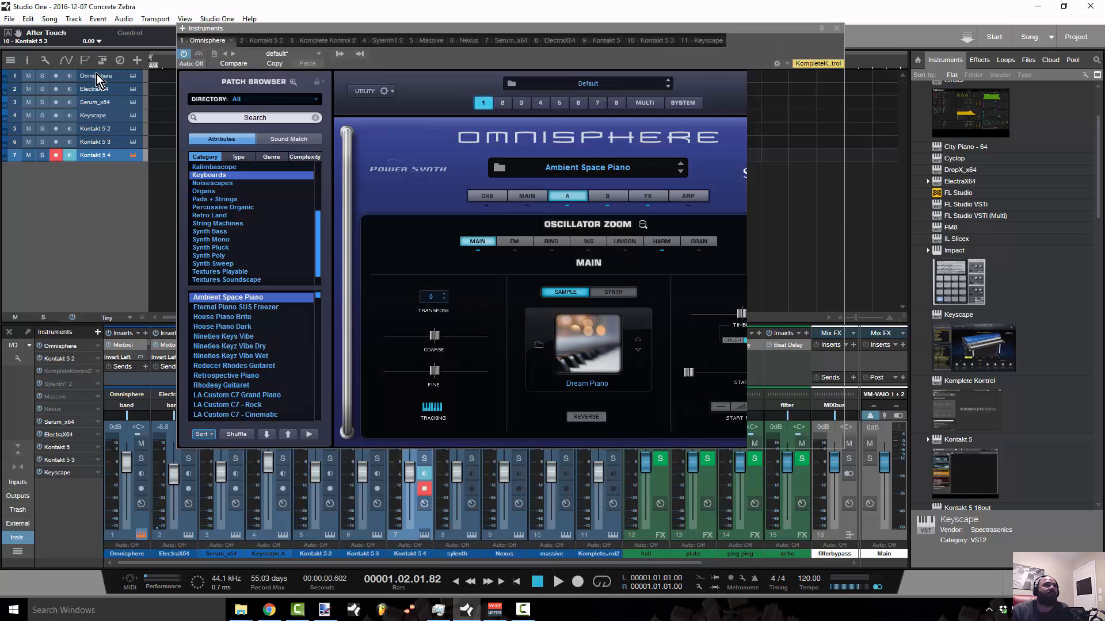
{"action": "left_click", "coordinate": [102, 89]}
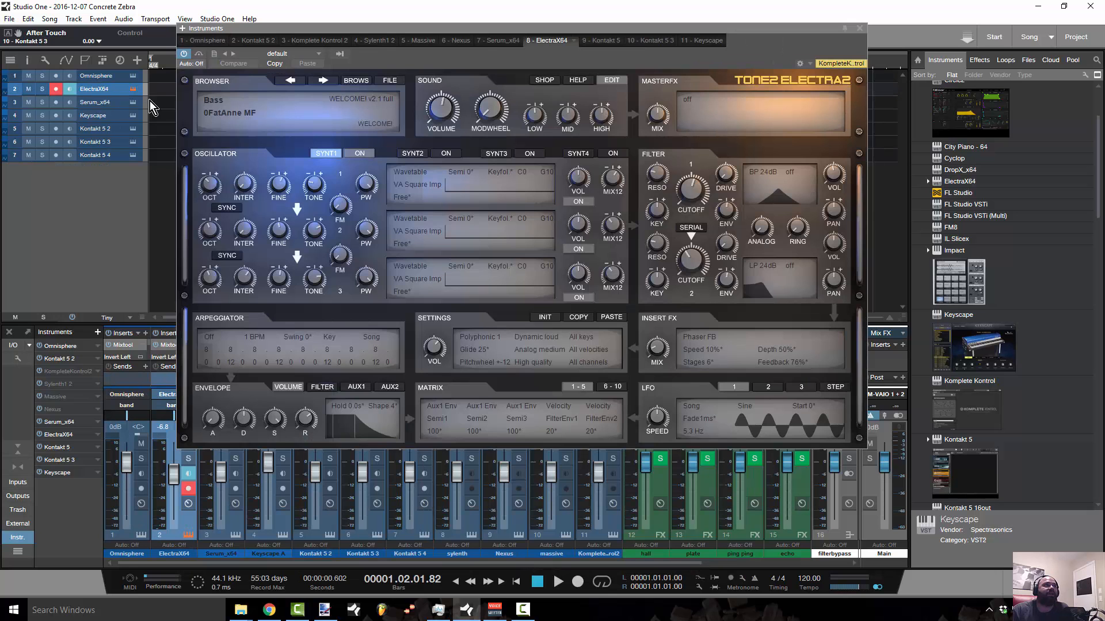
{"action": "left_click", "coordinate": [112, 105]}
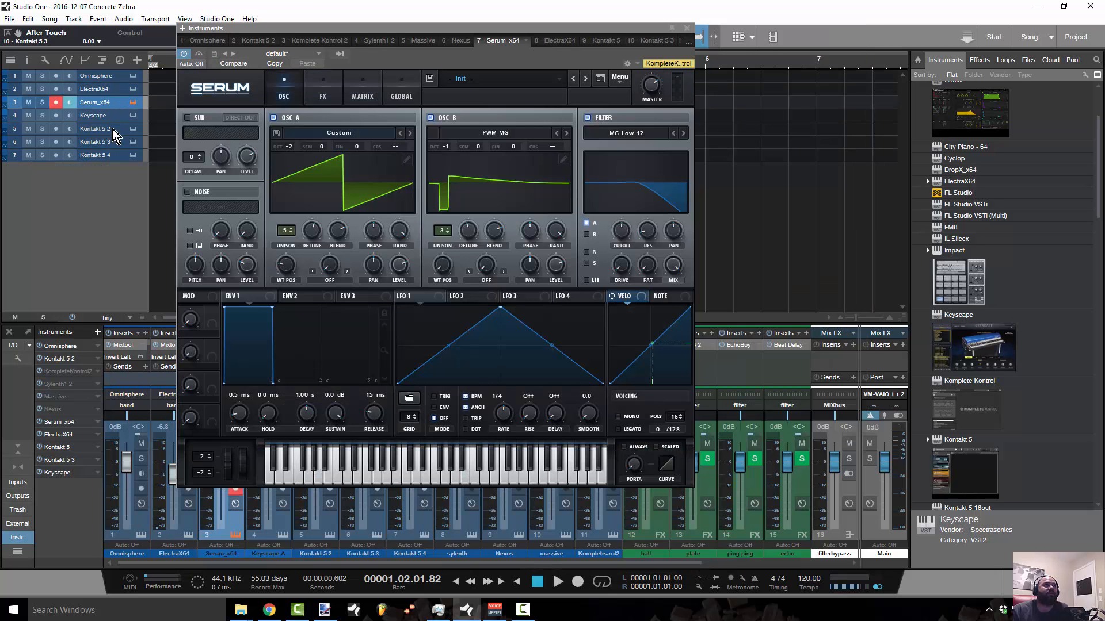
{"action": "left_click", "coordinate": [112, 130]}
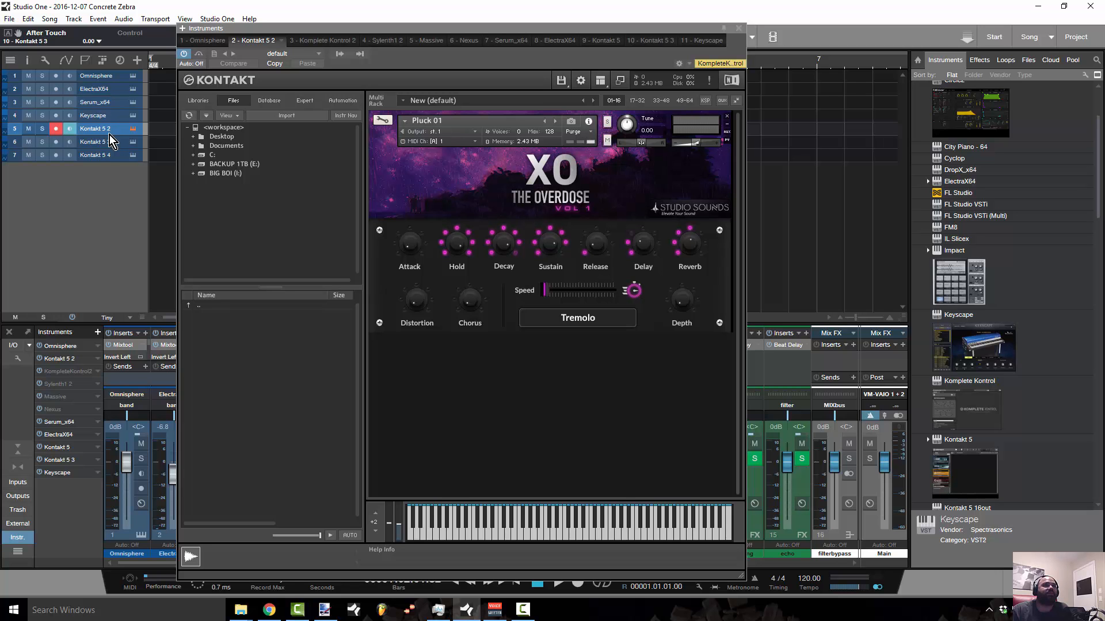
{"action": "left_click", "coordinate": [105, 140]}
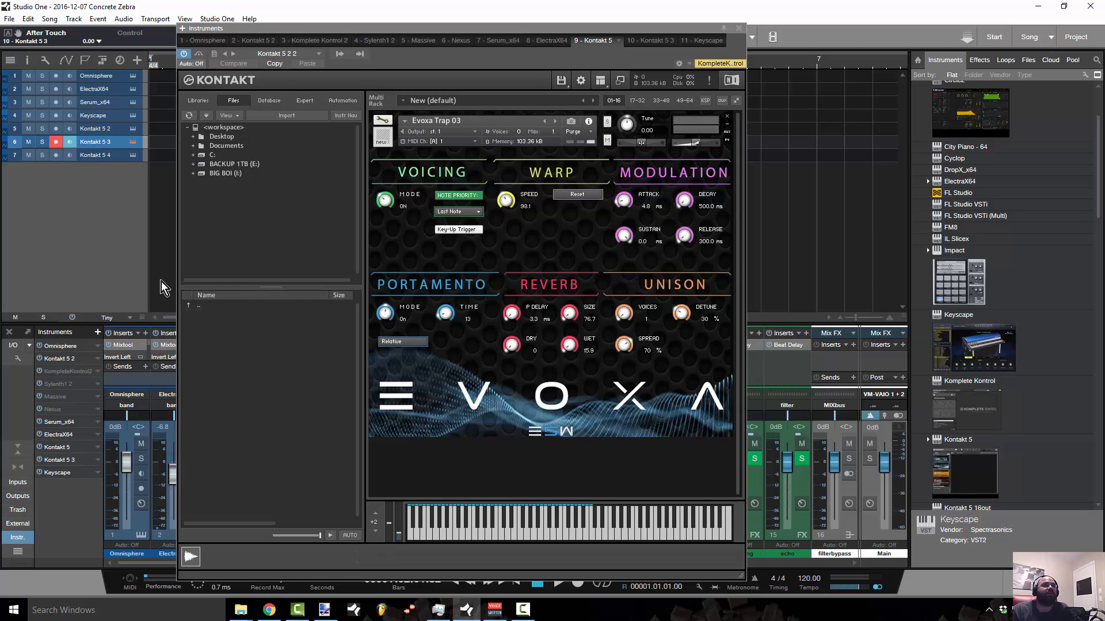
{"action": "left_click", "coordinate": [102, 155]}
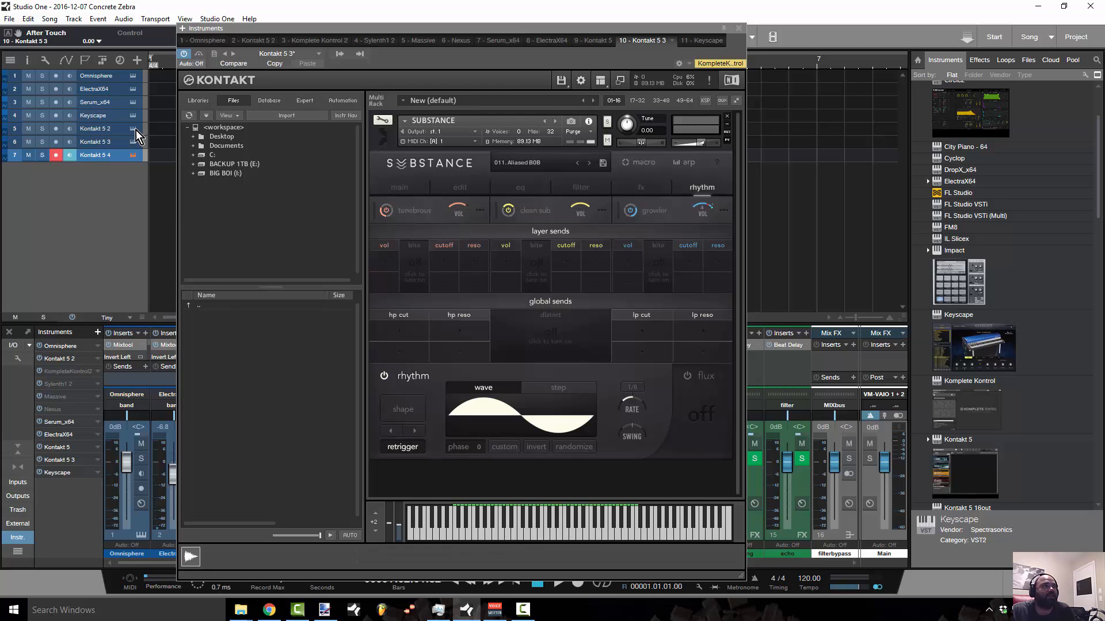
{"action": "left_click", "coordinate": [117, 117]}
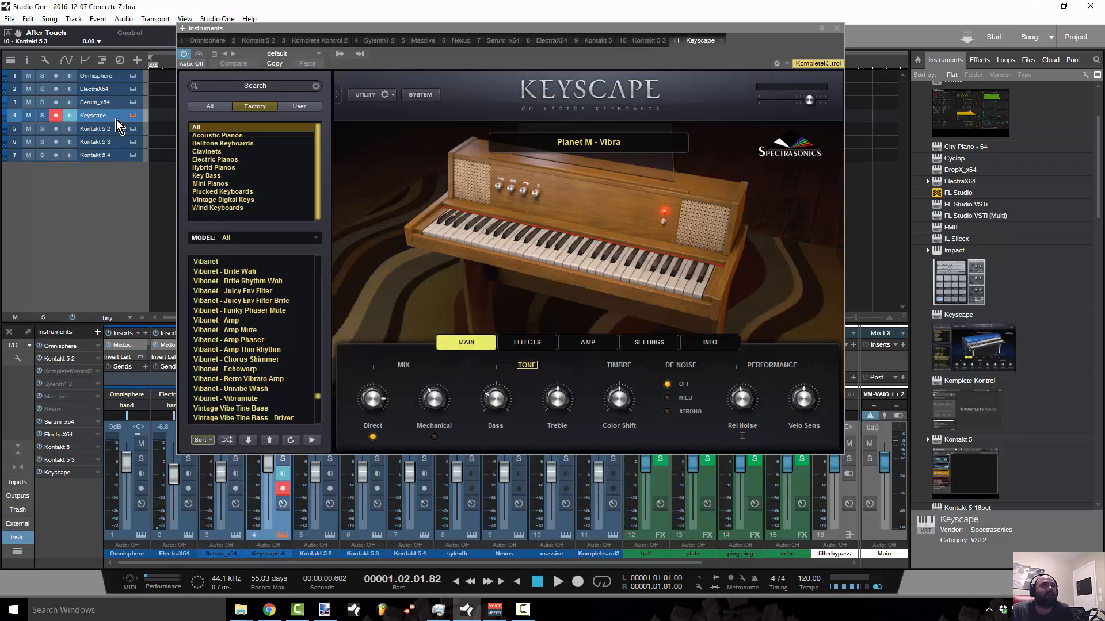
{"action": "left_click_drag", "start_coordinate": [768, 32], "coordinate": [819, 79]}
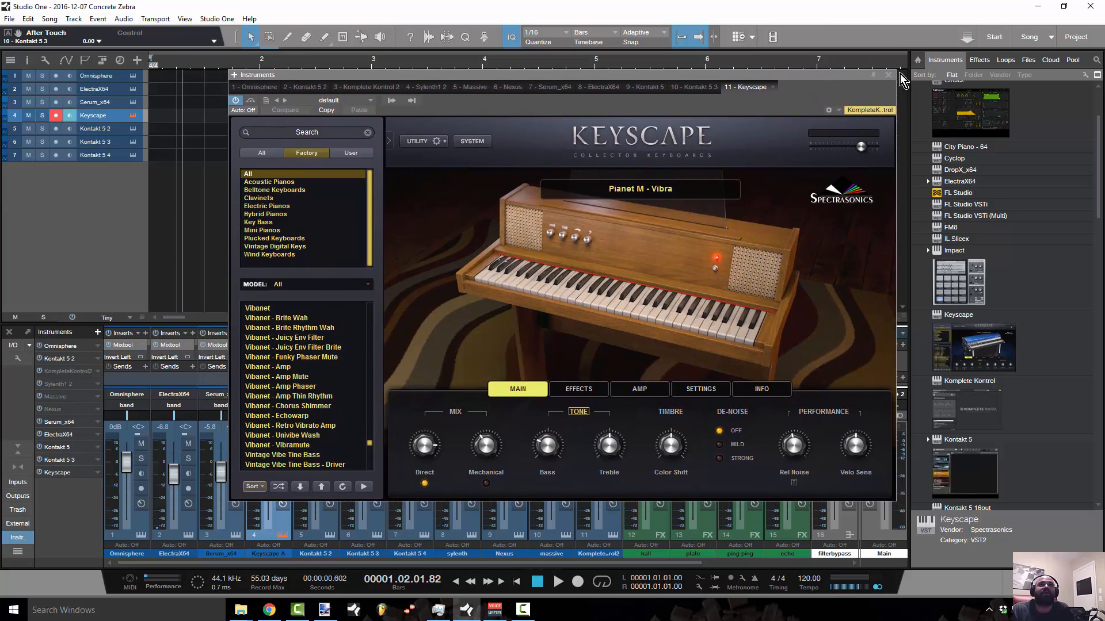
{"action": "left_click", "coordinate": [889, 75]}
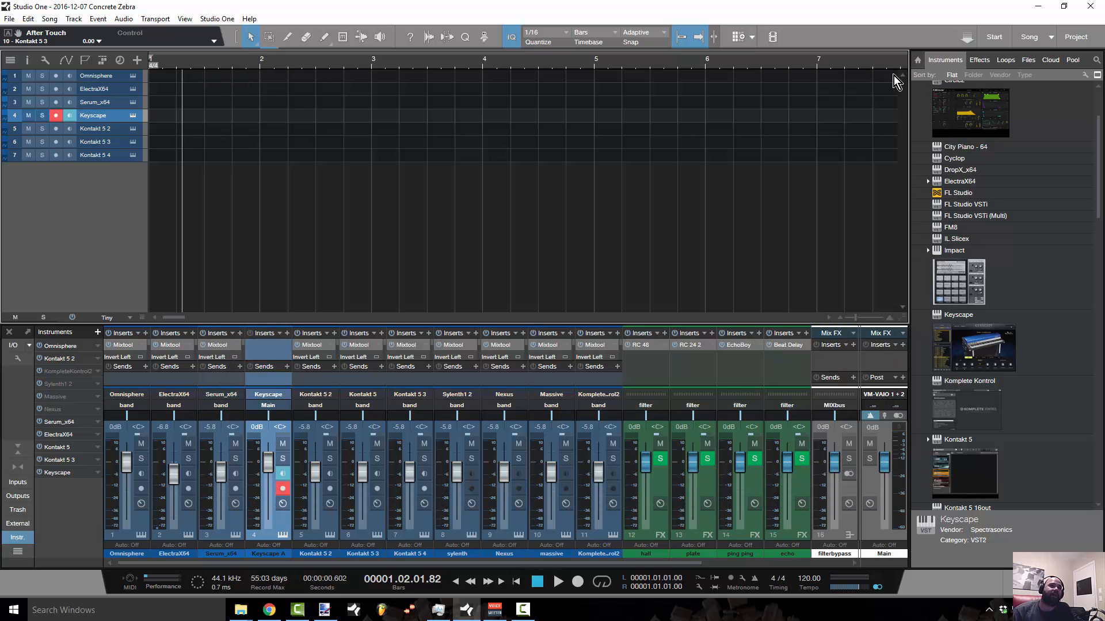